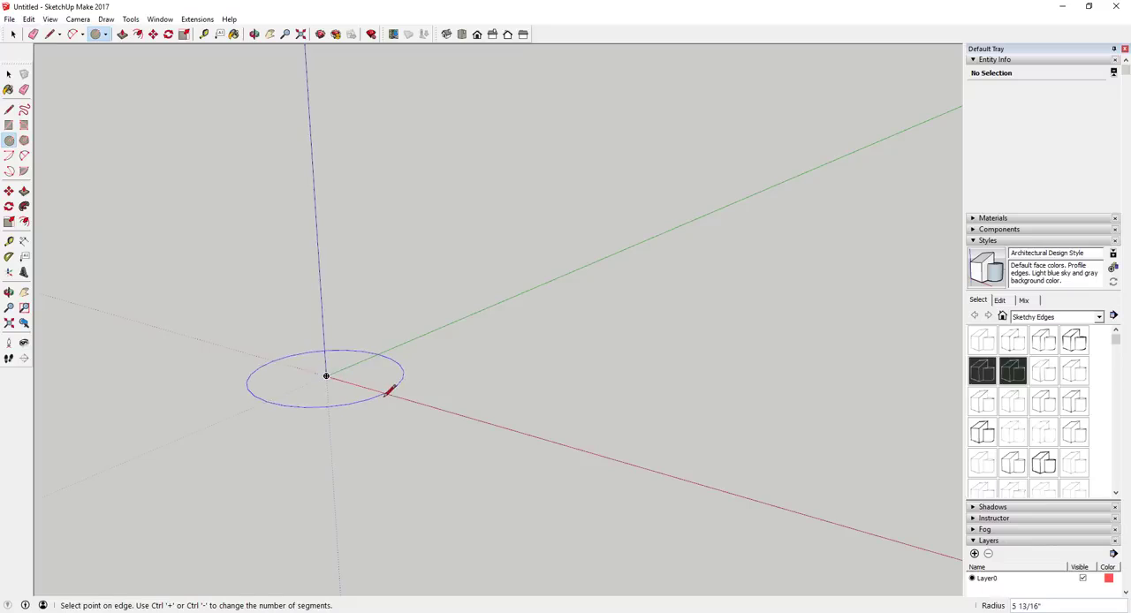
Draw a 24-sided circle centred on the origin with a radius of about 10 inches.
{"action": "key", "text": "space"}
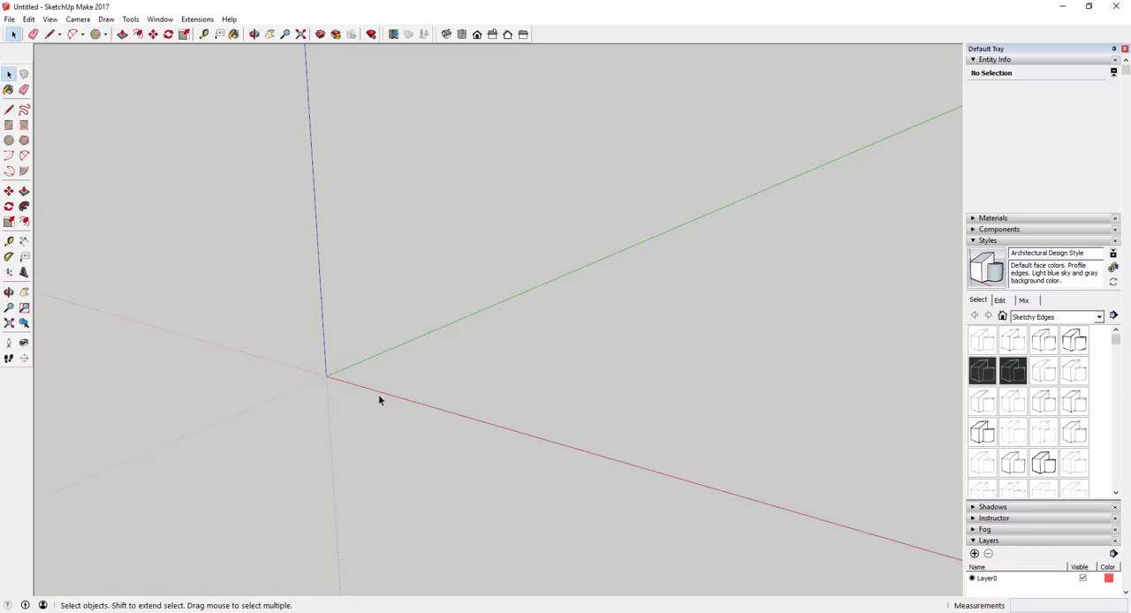
{"action": "key", "text": "c"}
{"action": "left_click", "coordinate": [326, 376]}
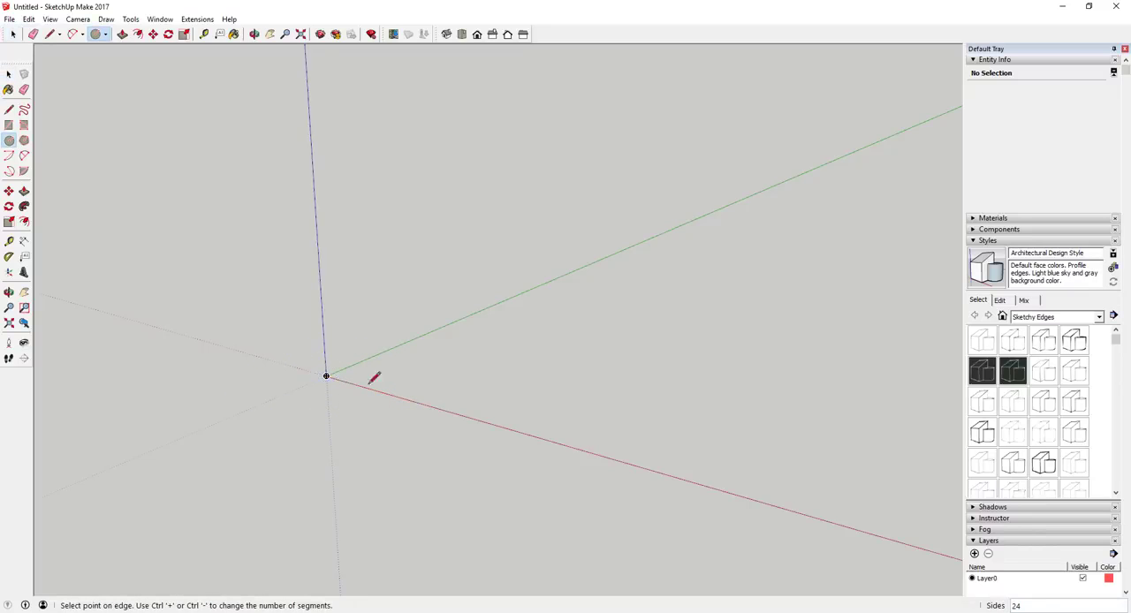
{"action": "left_click", "coordinate": [437, 396]}
{"action": "key", "text": "space"}
{"action": "scroll", "coordinate": [392, 370], "scroll_direction": "up", "scroll_amount": 3}
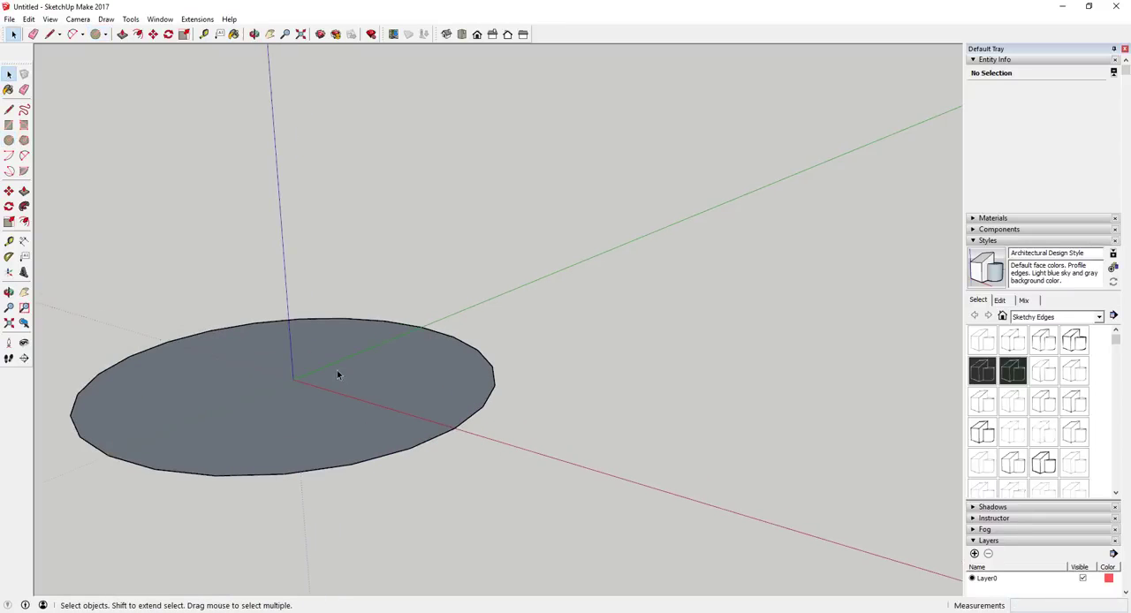
{"action": "middle_click_drag", "start_coordinate": [253, 379], "coordinate": [356, 456]}
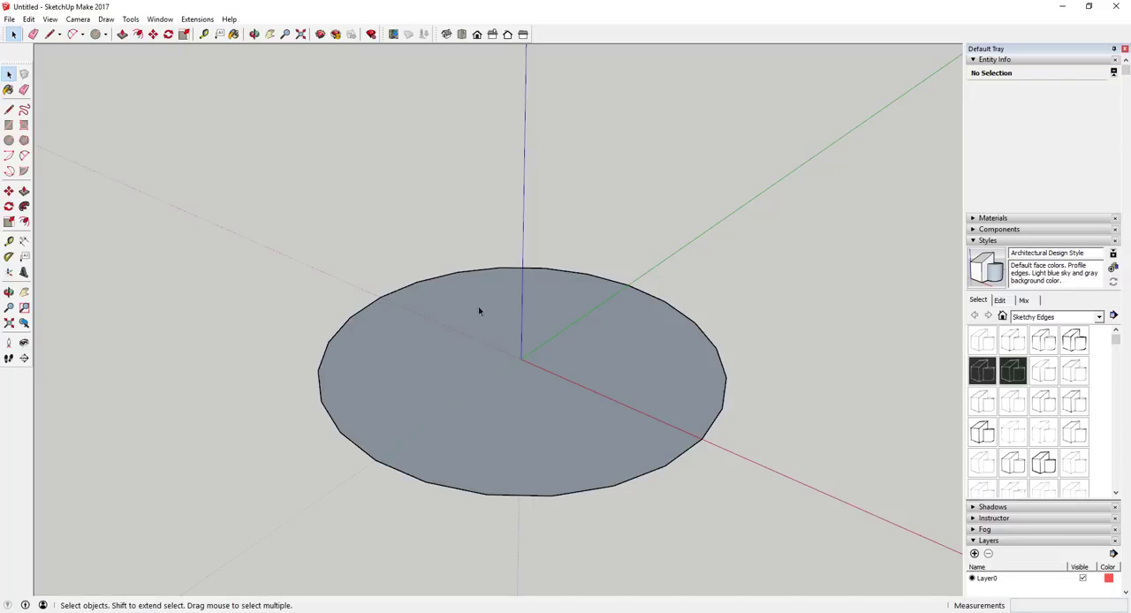
Draw an 8-sided circle on the red axis, beside the circle at the origin.
{"action": "scroll", "coordinate": [511, 321], "scroll_direction": "down", "scroll_amount": 5}
{"action": "key", "text": "c"}
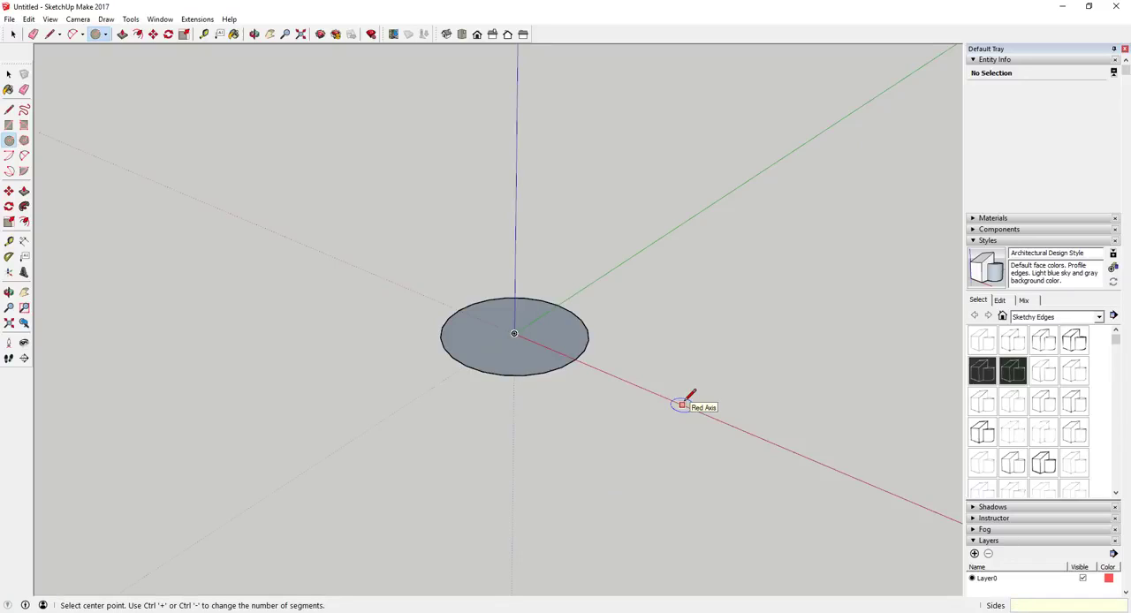
{"action": "left_click", "coordinate": [682, 404]}
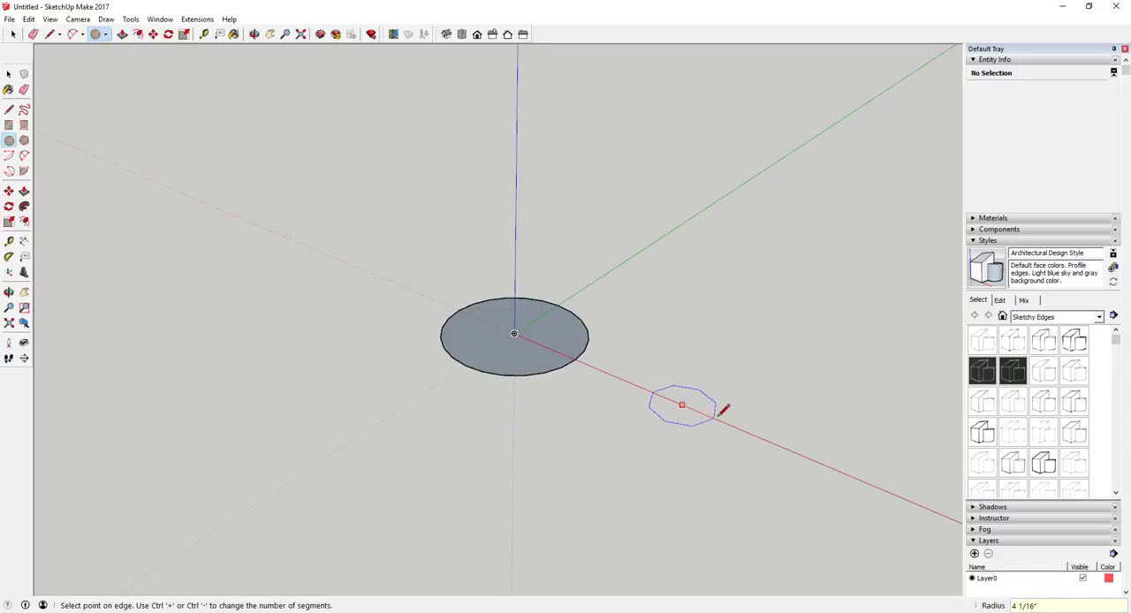
{"action": "left_click", "coordinate": [728, 409]}
{"action": "scroll", "coordinate": [752, 414], "scroll_direction": "up", "scroll_amount": 3}
{"action": "key", "text": "space"}
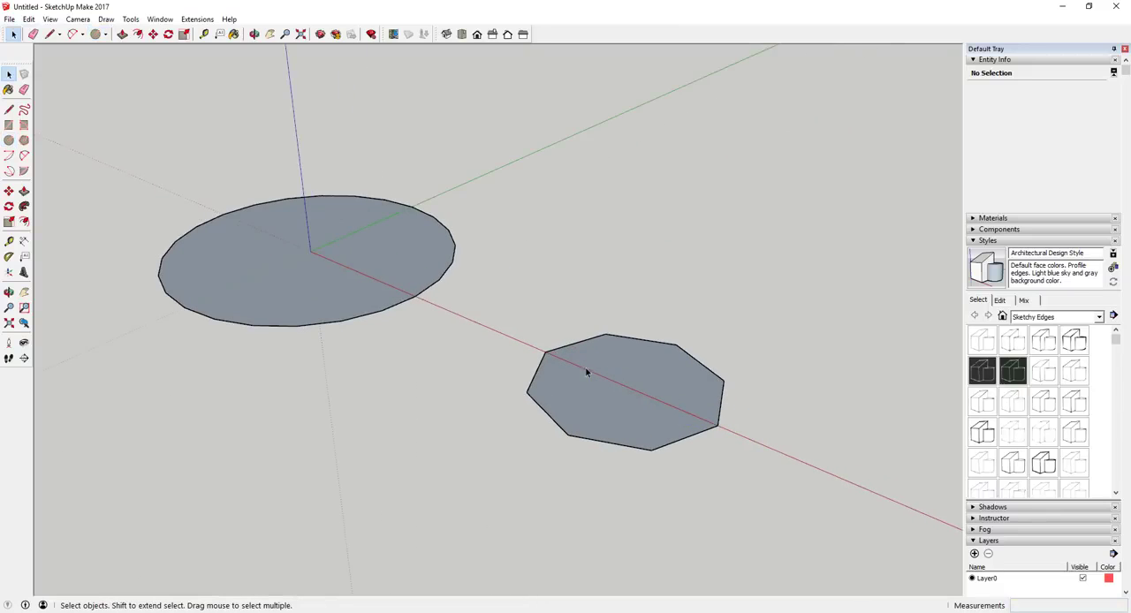
Draw a 12-sided circle with a radius of about 7 3/8 inches on the red axis, beyond the octagonal one.
{"action": "scroll", "coordinate": [666, 381], "scroll_direction": "down", "scroll_amount": 5}
{"action": "key", "text": "c"}
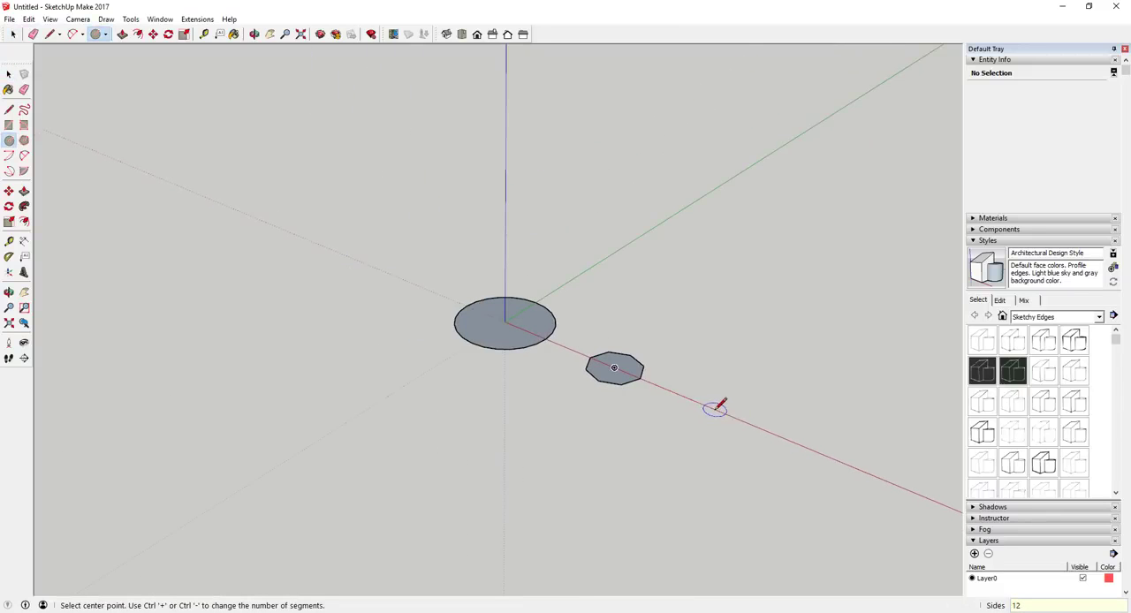
{"action": "left_click", "coordinate": [714, 409]}
{"action": "left_click", "coordinate": [761, 423]}
{"action": "scroll", "coordinate": [799, 421], "scroll_direction": "up", "scroll_amount": 3}
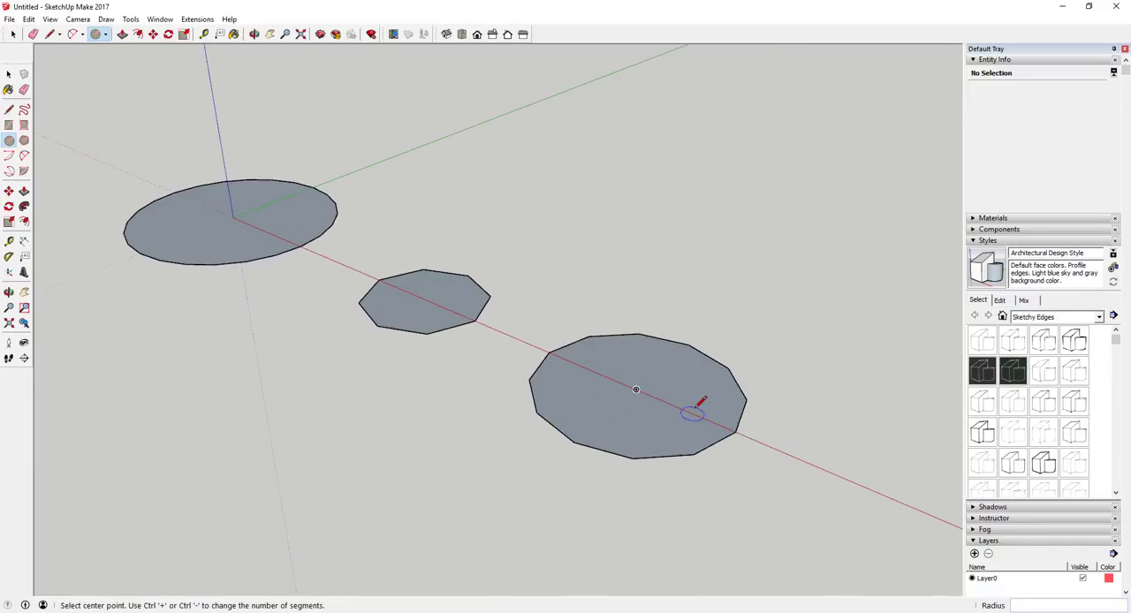
{"action": "key", "text": "space"}
Draw a 36-sided circle with a radius of about 9 1/8 inches on the red axis, beyond the 12-sided one.
{"action": "key", "text": "c"}
{"action": "scroll", "coordinate": [583, 392], "scroll_direction": "down", "scroll_amount": 2}
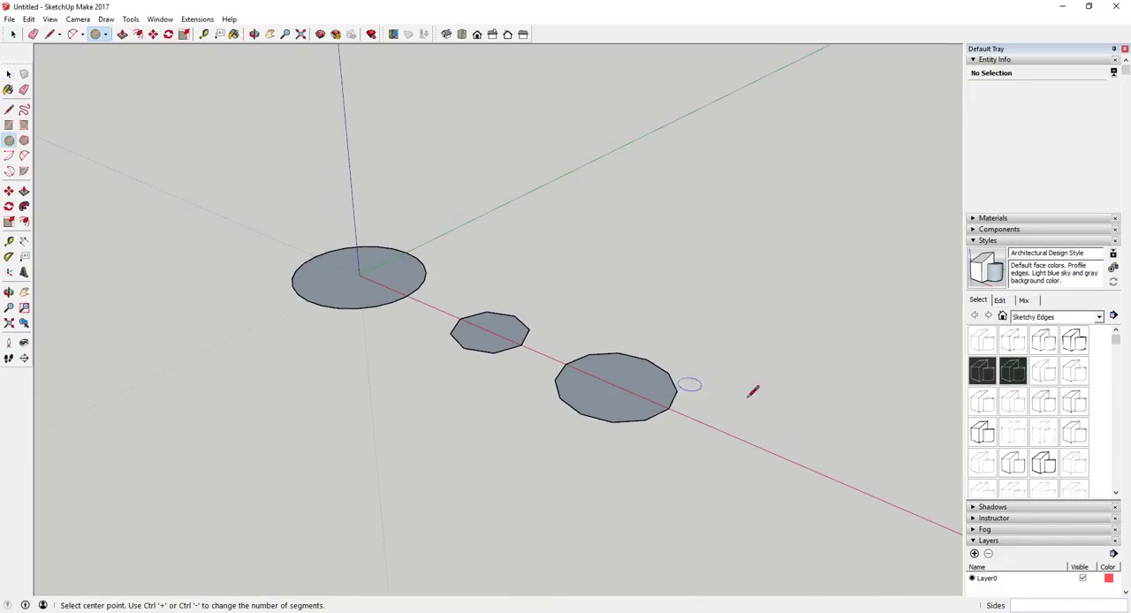
{"action": "left_click", "coordinate": [764, 449]}
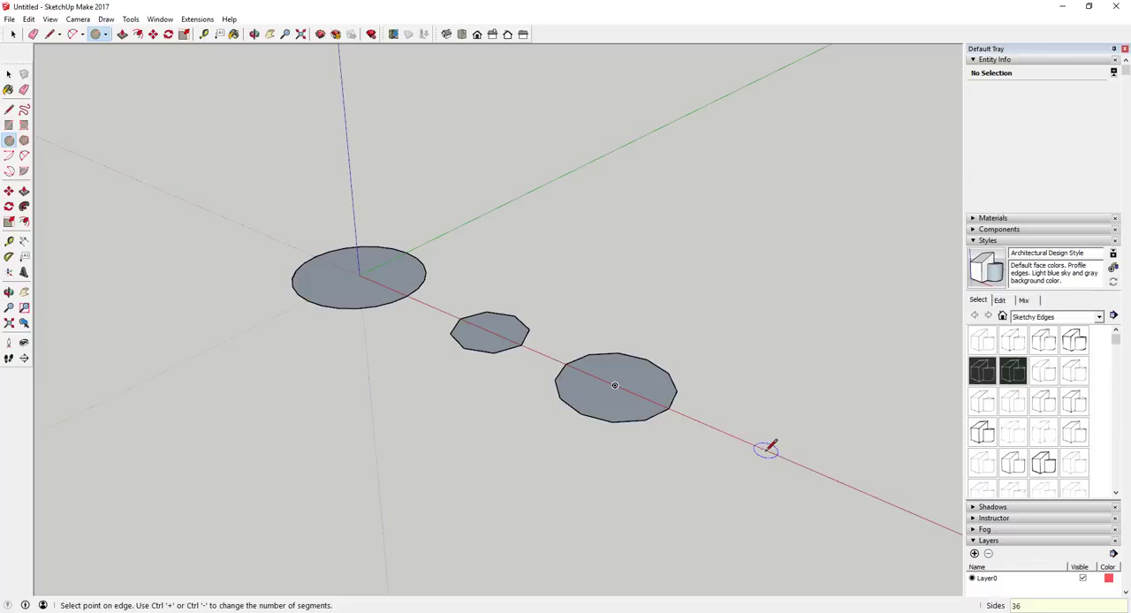
{"action": "left_click", "coordinate": [861, 468]}
{"action": "key", "text": "space"}
{"action": "scroll", "coordinate": [811, 465], "scroll_direction": "up", "scroll_amount": 1}
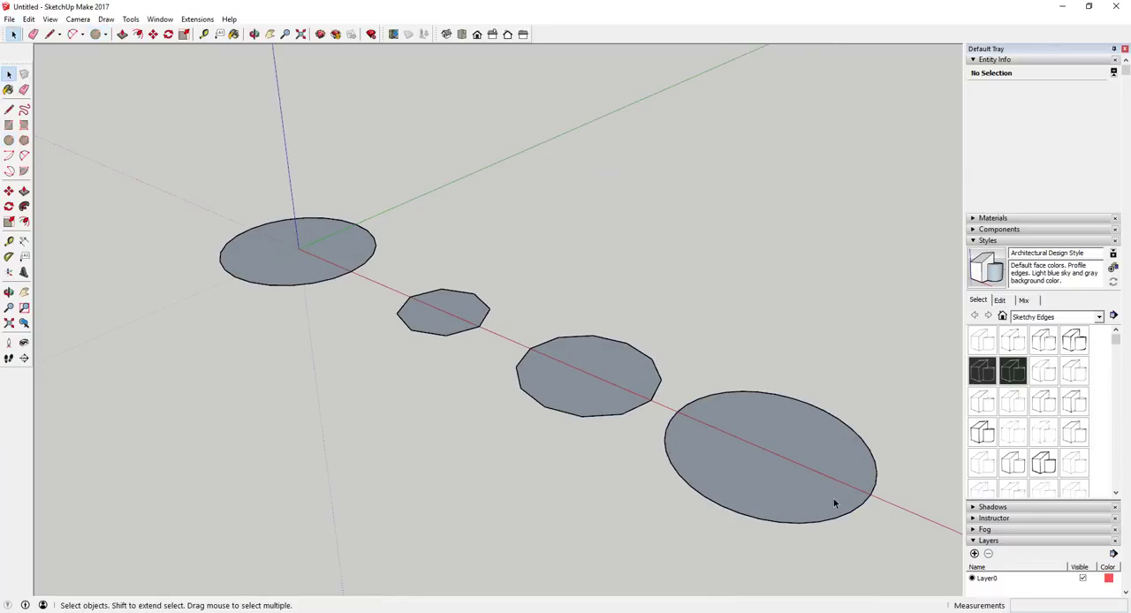
Explode the 36-sided circle's curve and push/pull its face upward into a faceted cylinder.
{"action": "left_click", "coordinate": [846, 517]}
{"action": "right_click", "coordinate": [846, 517]}
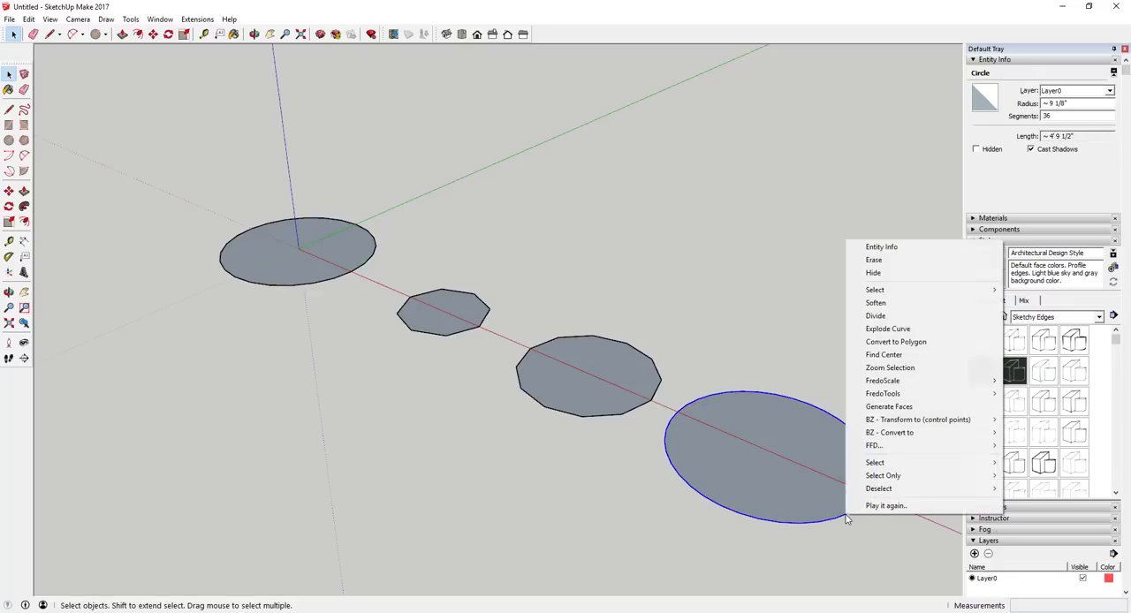
{"action": "left_click", "coordinate": [892, 328]}
{"action": "key", "text": "p"}
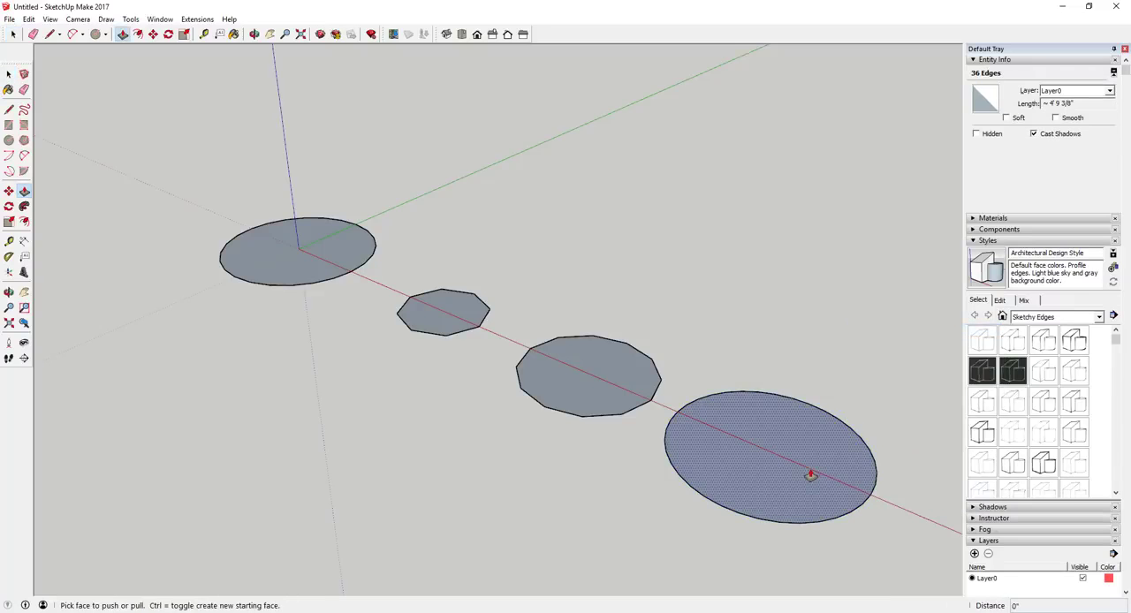
{"action": "left_click", "coordinate": [808, 475]}
{"action": "left_click", "coordinate": [849, 208]}
{"action": "key", "text": "space"}
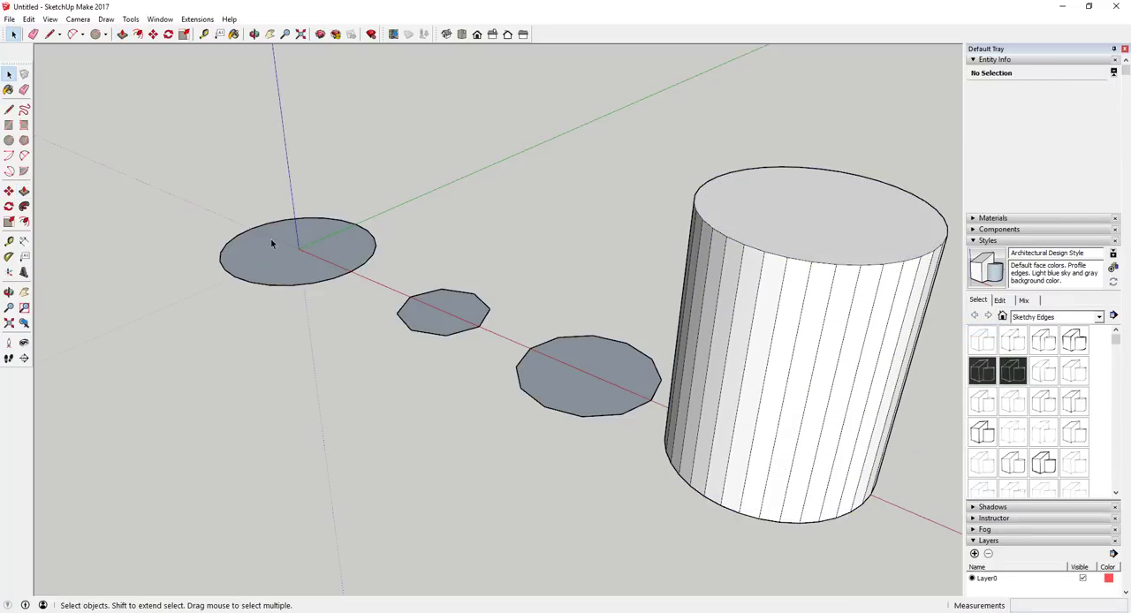
Explode the curve of the 24-sided circle at the origin and push/pull its face upward into a cylinder.
{"action": "right_click", "coordinate": [306, 285]}
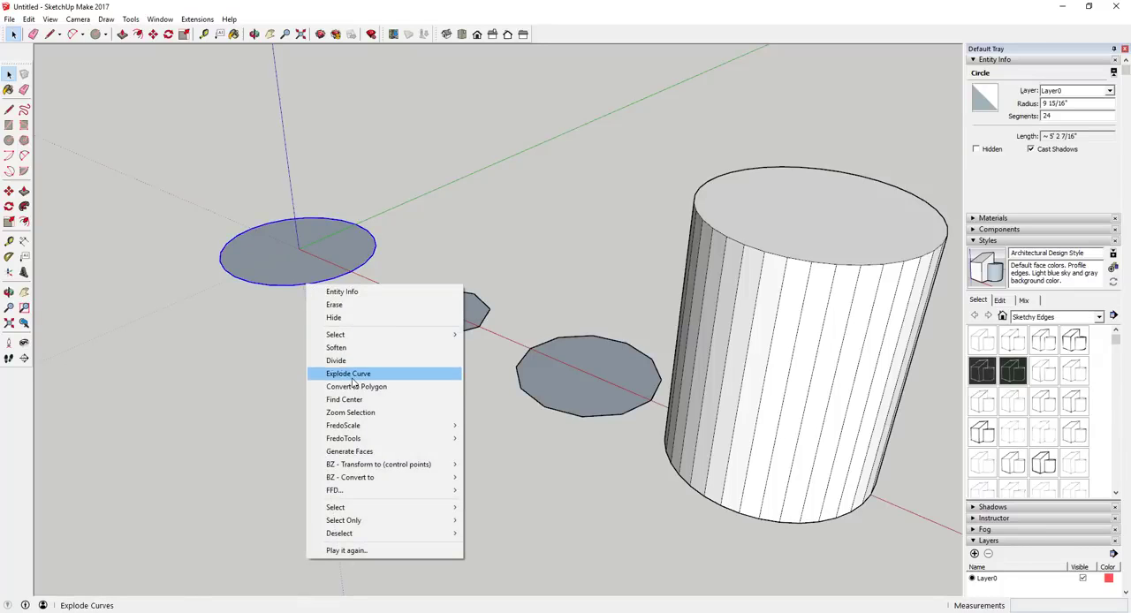
{"action": "left_click", "coordinate": [355, 378]}
{"action": "key", "text": "p"}
{"action": "left_click", "coordinate": [298, 273]}
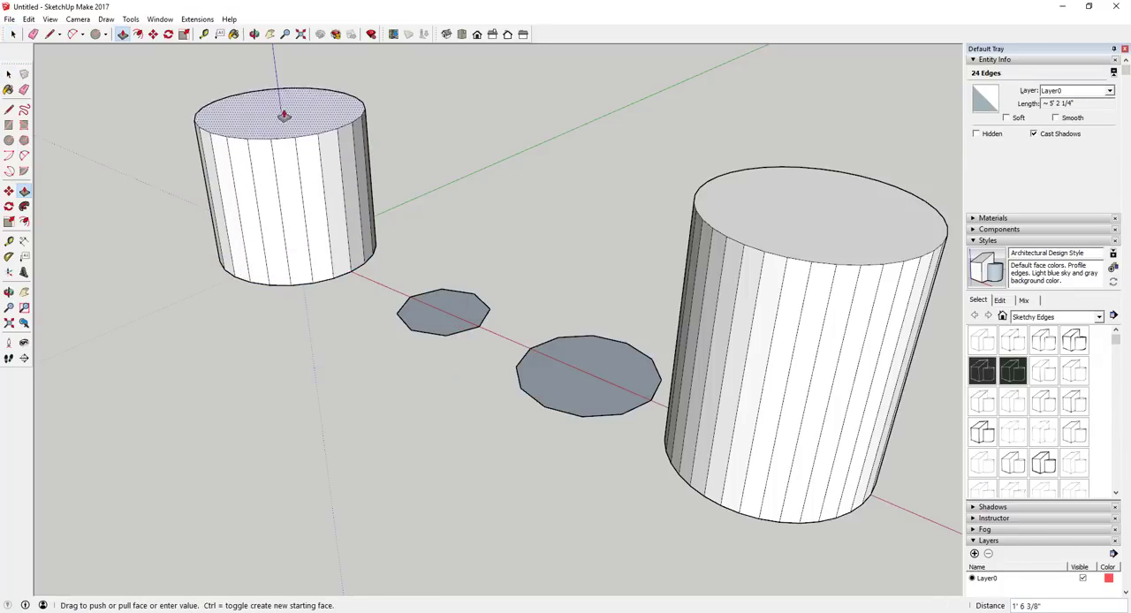
{"action": "left_click", "coordinate": [278, 74]}
Explode the 12-sided circle's curve and push/pull its face upward to about the height of the neighbouring cylinder.
{"action": "scroll", "coordinate": [884, 352], "scroll_direction": "down", "scroll_amount": 2}
{"action": "scroll", "coordinate": [782, 328], "scroll_direction": "down", "scroll_amount": 1}
{"action": "scroll", "coordinate": [434, 174], "scroll_direction": "up", "scroll_amount": 2}
{"action": "middle_click_drag", "start_coordinate": [423, 204], "coordinate": [610, 155]}
{"action": "scroll", "coordinate": [294, 185], "scroll_direction": "down", "scroll_amount": 2}
{"action": "scroll", "coordinate": [690, 336], "scroll_direction": "up", "scroll_amount": 1}
{"action": "key", "text": "space"}
{"action": "left_click", "coordinate": [628, 362]}
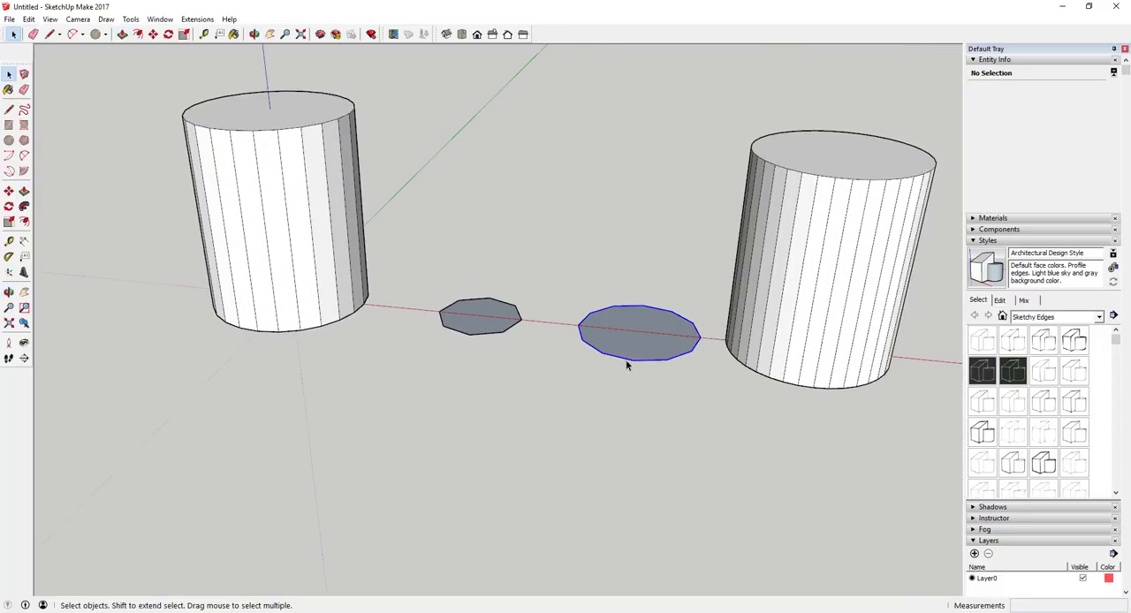
{"action": "right_click", "coordinate": [628, 363]}
{"action": "left_click", "coordinate": [694, 174]}
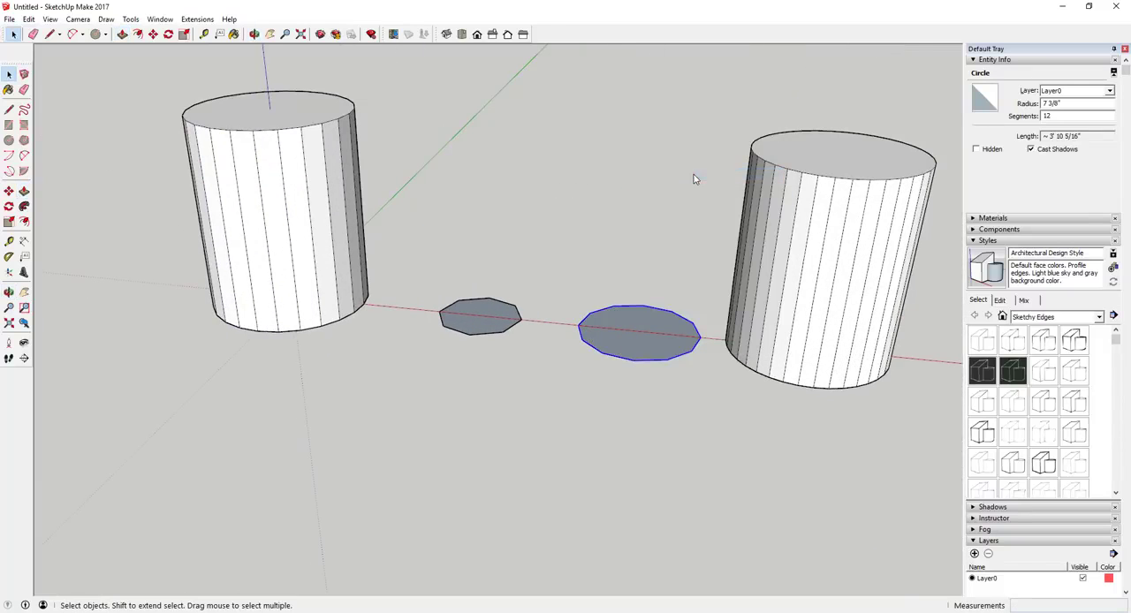
{"action": "key", "text": "p"}
{"action": "left_click", "coordinate": [654, 329]}
{"action": "left_click", "coordinate": [664, 144]}
{"action": "key", "text": "space"}
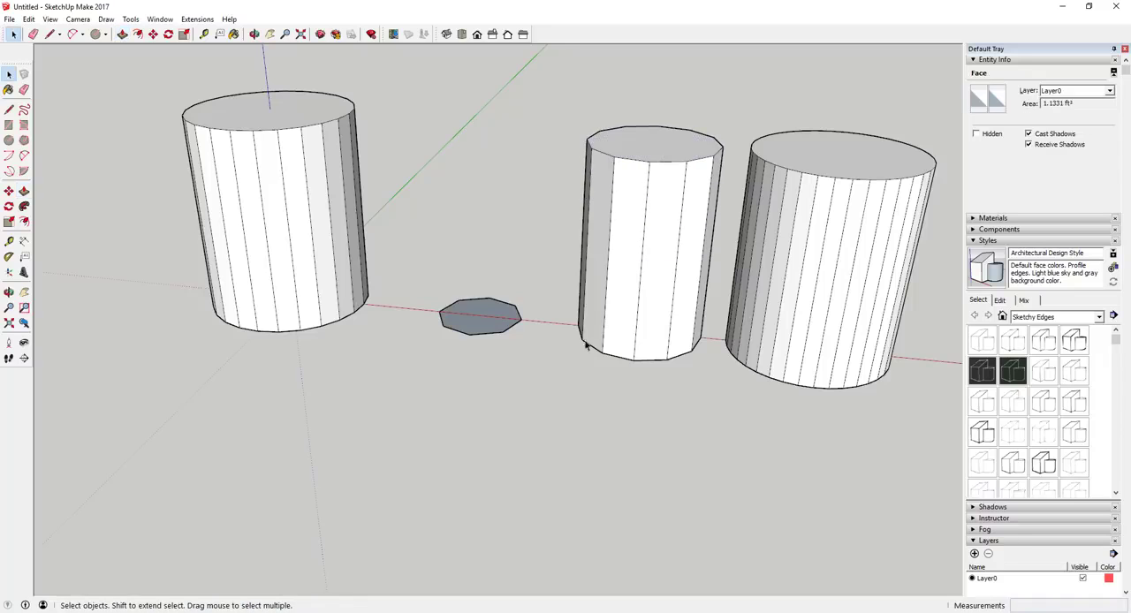
Delete the three cylinders and the remaining octagonal circle.
{"action": "scroll", "coordinate": [610, 323], "scroll_direction": "down", "scroll_amount": 2}
{"action": "scroll", "coordinate": [762, 308], "scroll_direction": "up", "scroll_amount": 2}
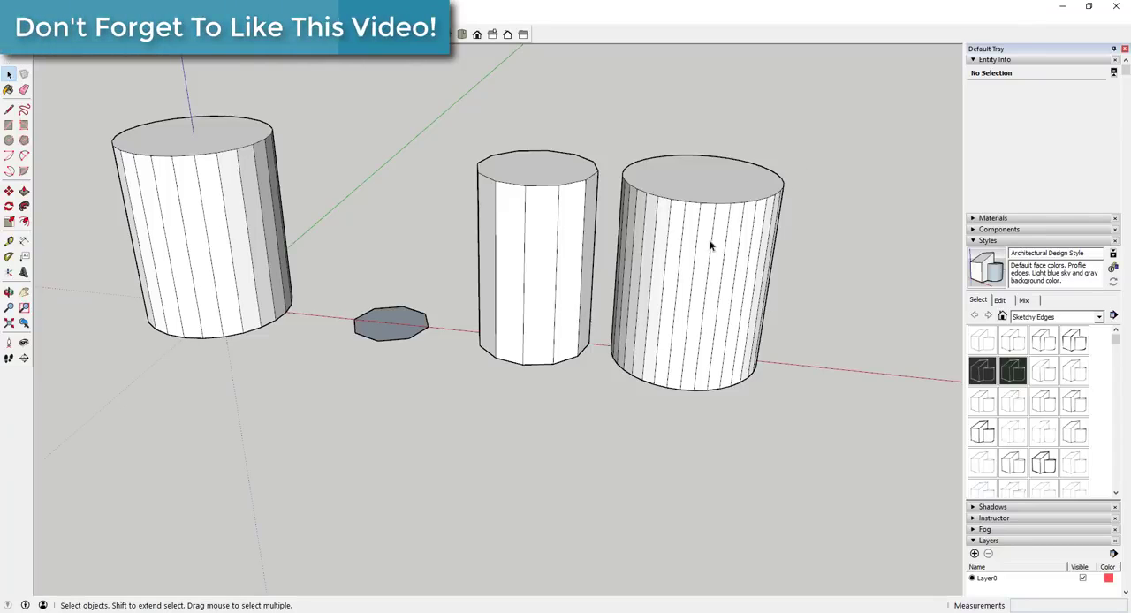
{"action": "scroll", "coordinate": [796, 294], "scroll_direction": "down", "scroll_amount": 2}
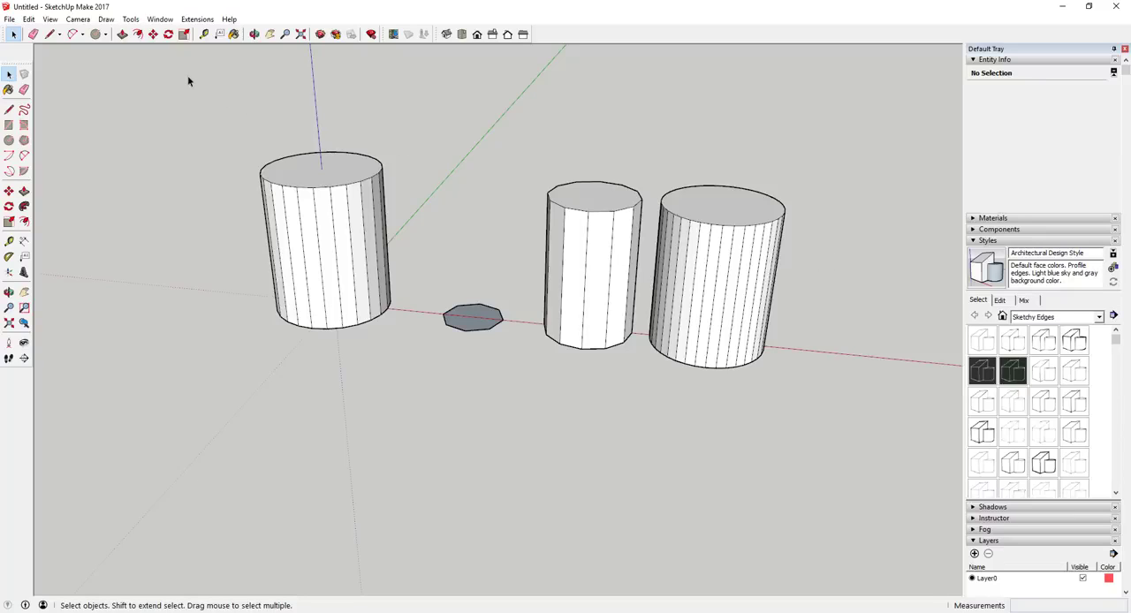
{"action": "left_click_drag", "start_coordinate": [193, 108], "coordinate": [902, 399]}
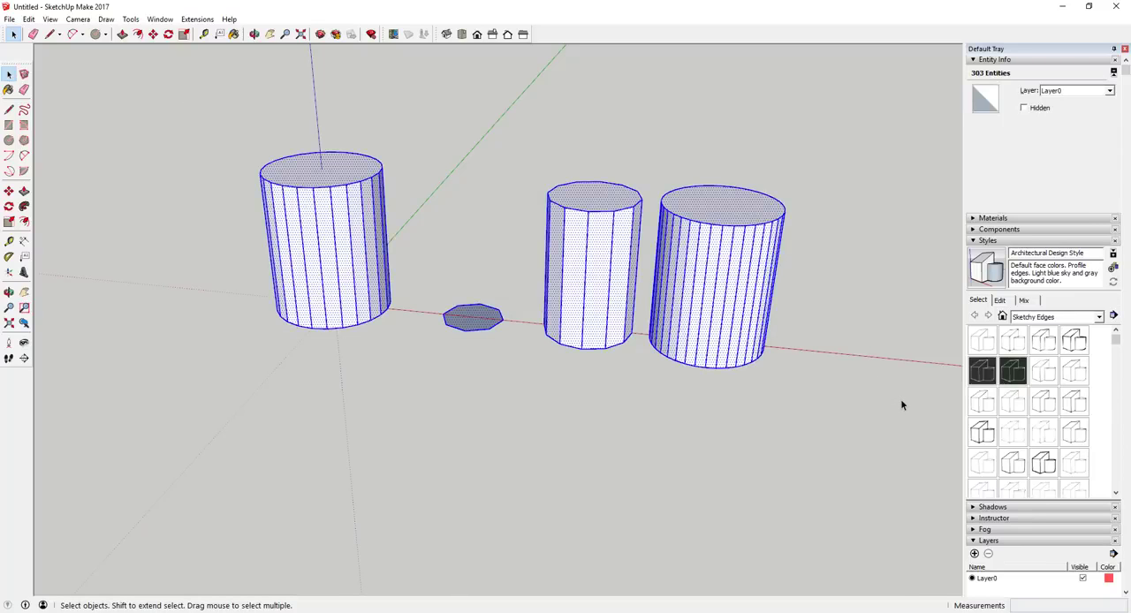
{"action": "key", "text": "Delete"}
Draw a 24-sided circle centred on the origin with a radius of 6 inches.
{"action": "scroll", "coordinate": [299, 285], "scroll_direction": "up", "scroll_amount": 4}
{"action": "scroll", "coordinate": [368, 321], "scroll_direction": "up", "scroll_amount": 2}
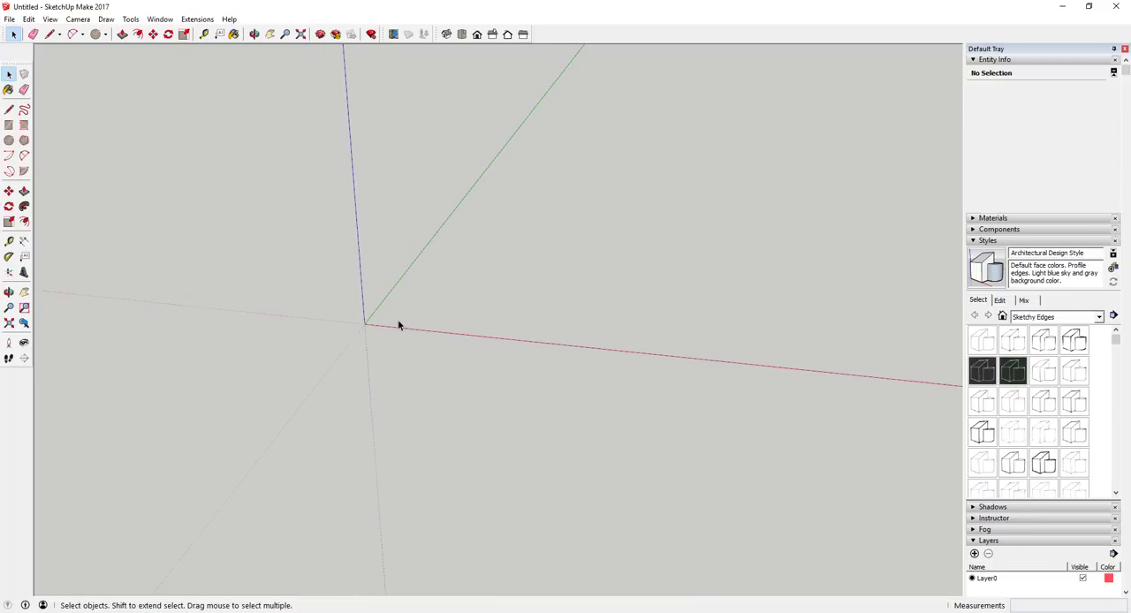
{"action": "key", "text": "c"}
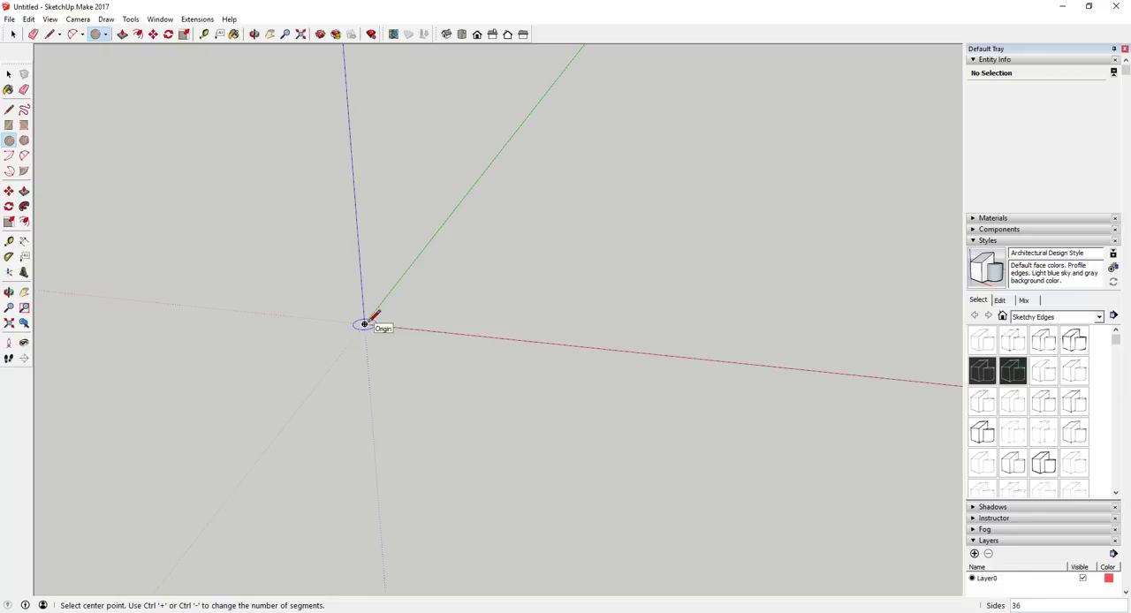
{"action": "left_click", "coordinate": [364, 324]}
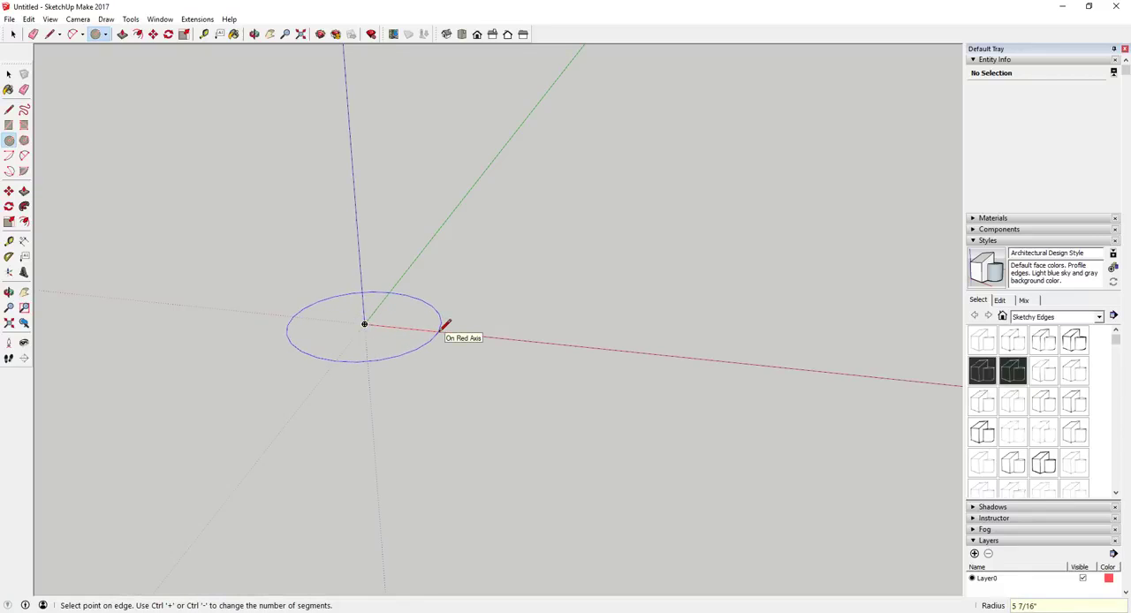
{"action": "left_click", "coordinate": [442, 329]}
{"action": "scroll", "coordinate": [445, 332], "scroll_direction": "up", "scroll_amount": 3}
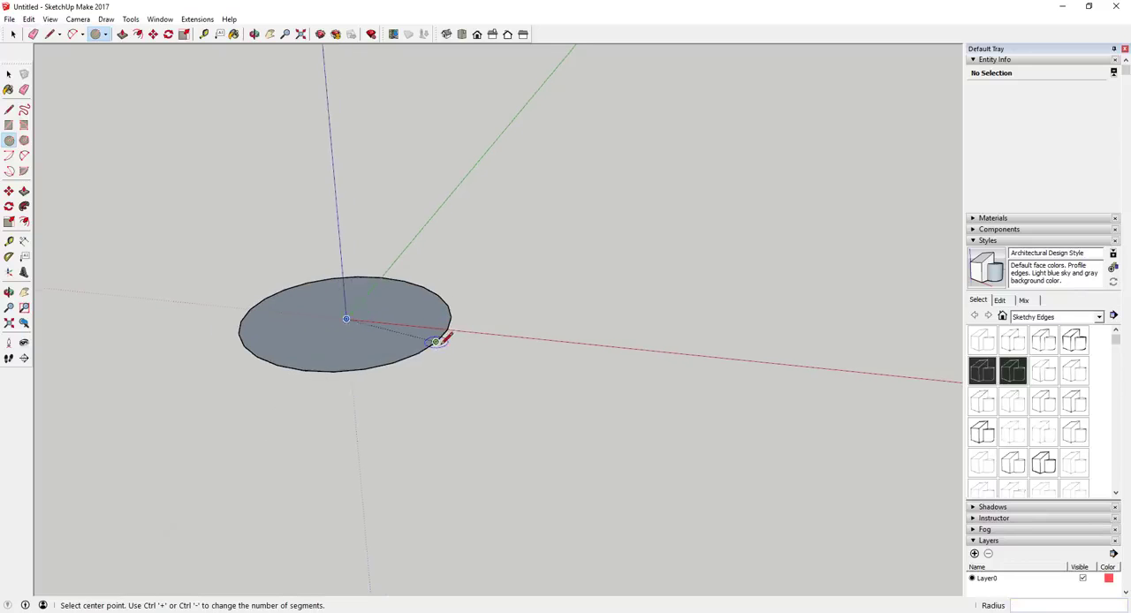
{"action": "scroll", "coordinate": [458, 320], "scroll_direction": "up", "scroll_amount": 2}
Draw a 36-sided circle with a 6 inch radius on the red axis, beside the circle at the origin.
{"action": "scroll", "coordinate": [442, 309], "scroll_direction": "down", "scroll_amount": 2}
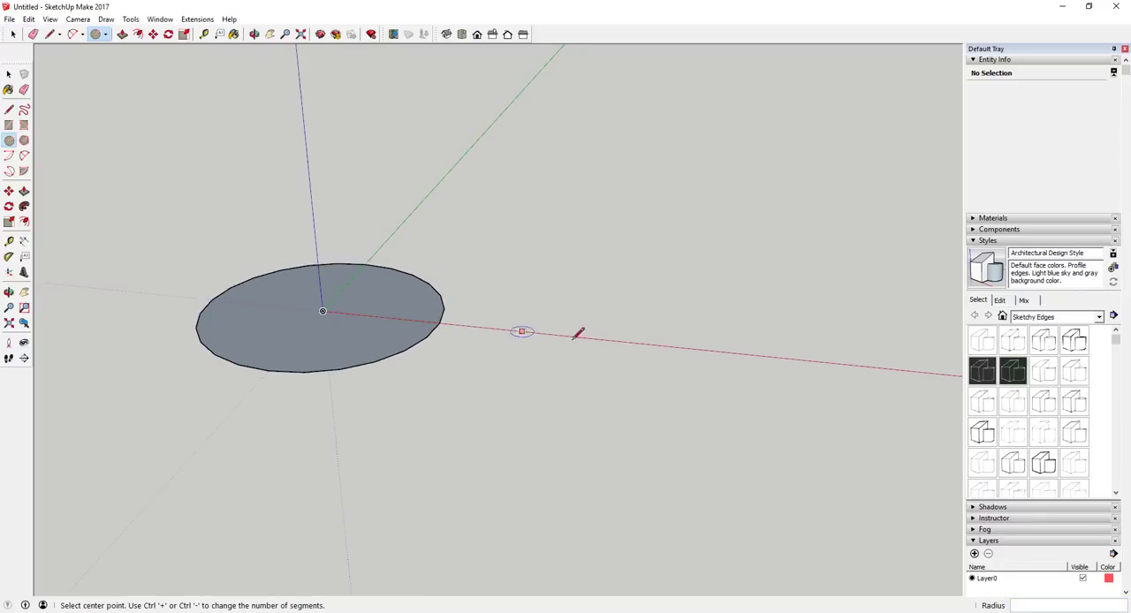
{"action": "middle_click_drag", "start_coordinate": [701, 349], "coordinate": [644, 298]}
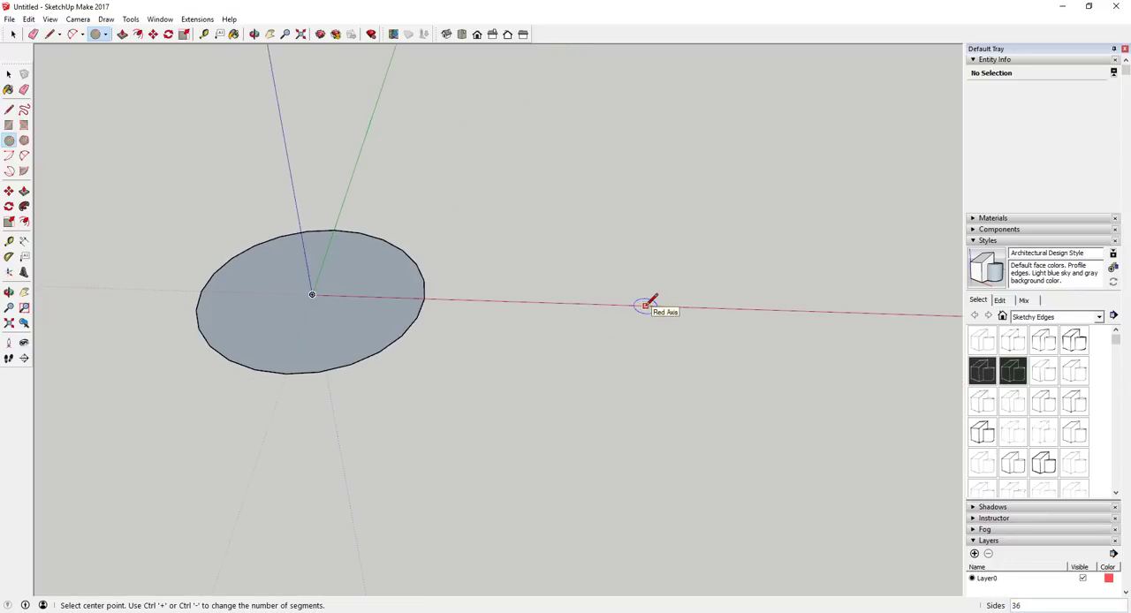
{"action": "left_click", "coordinate": [646, 306]}
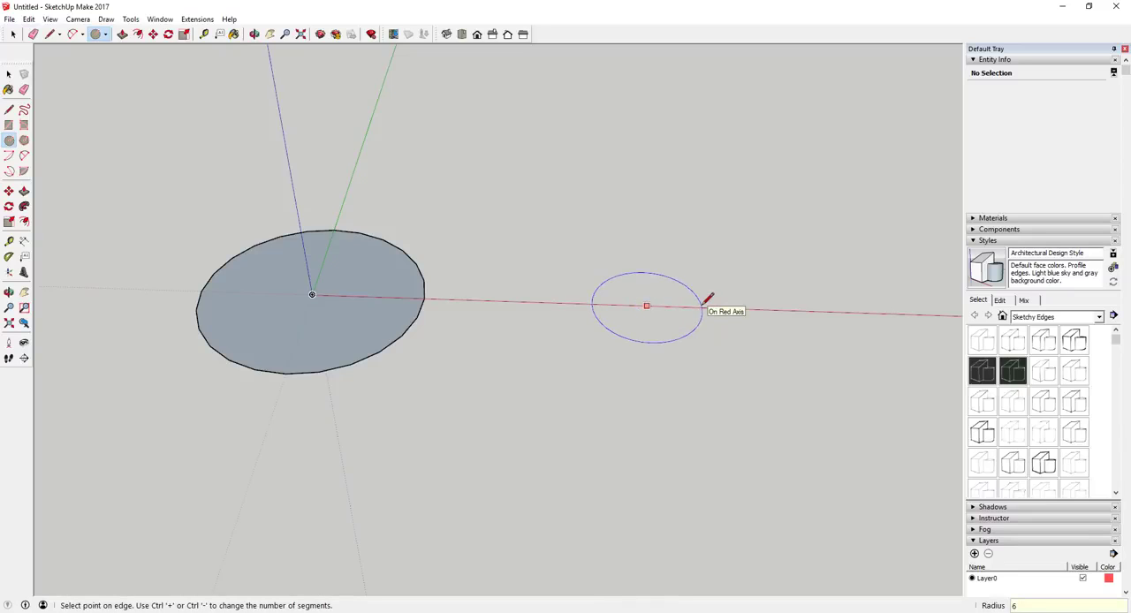
{"action": "type", "text": "6"}
{"action": "key", "text": "Return"}
{"action": "key", "text": "space"}
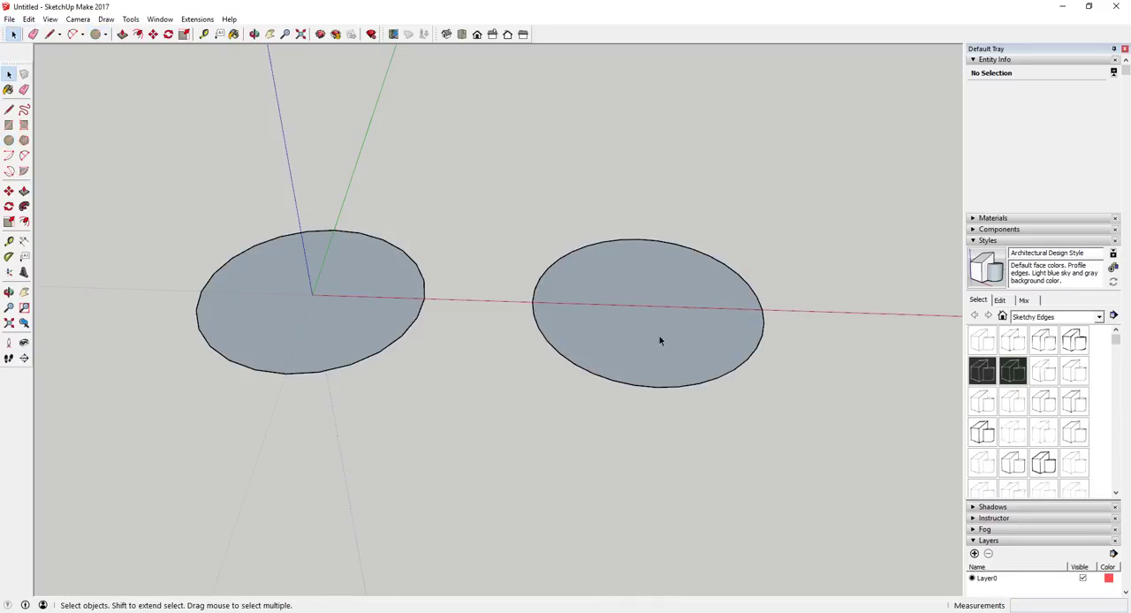
Move the 36-sided circle about 8 1/2 inches along the red axis, away from the origin.
{"action": "scroll", "coordinate": [676, 307], "scroll_direction": "down", "scroll_amount": 3}
{"action": "double_click", "coordinate": [624, 305]}
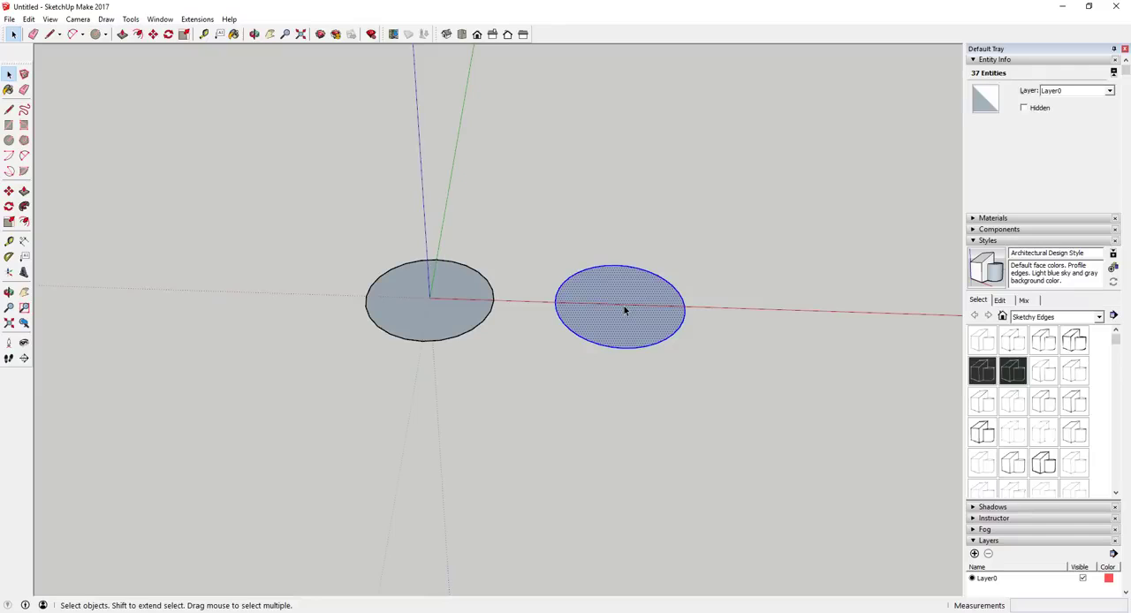
{"action": "key", "text": "m"}
{"action": "left_click", "coordinate": [624, 306]}
{"action": "left_click", "coordinate": [717, 307]}
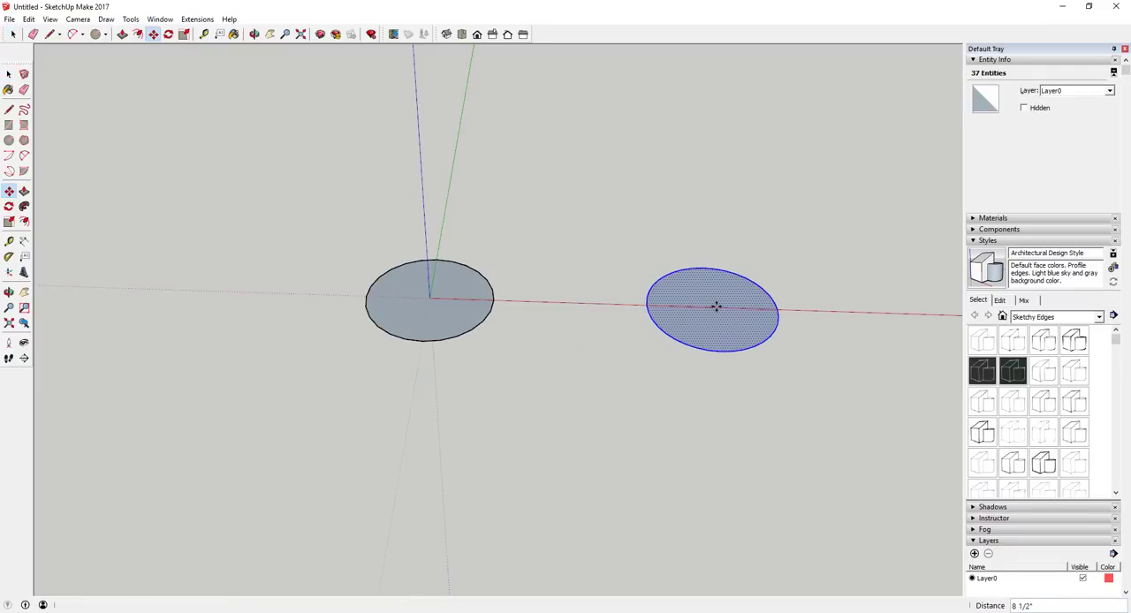
{"action": "key", "text": "space"}
Offset the edge of the 24-sided circle at the origin outward by 1 inch.
{"action": "left_click", "coordinate": [459, 321]}
{"action": "scroll", "coordinate": [445, 323], "scroll_direction": "up", "scroll_amount": 4}
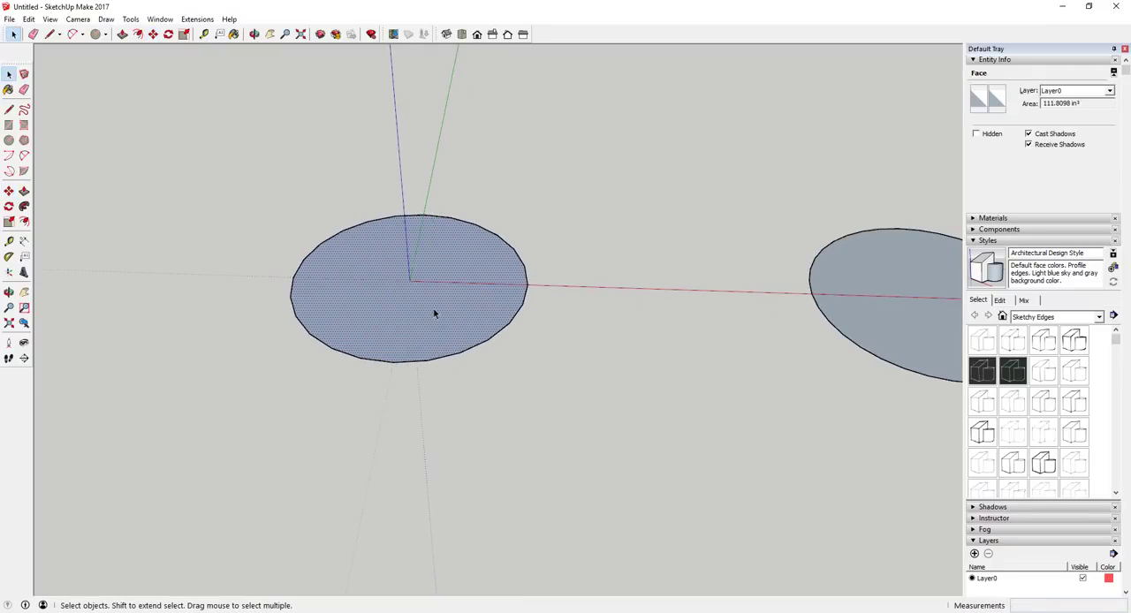
{"action": "key", "text": "f"}
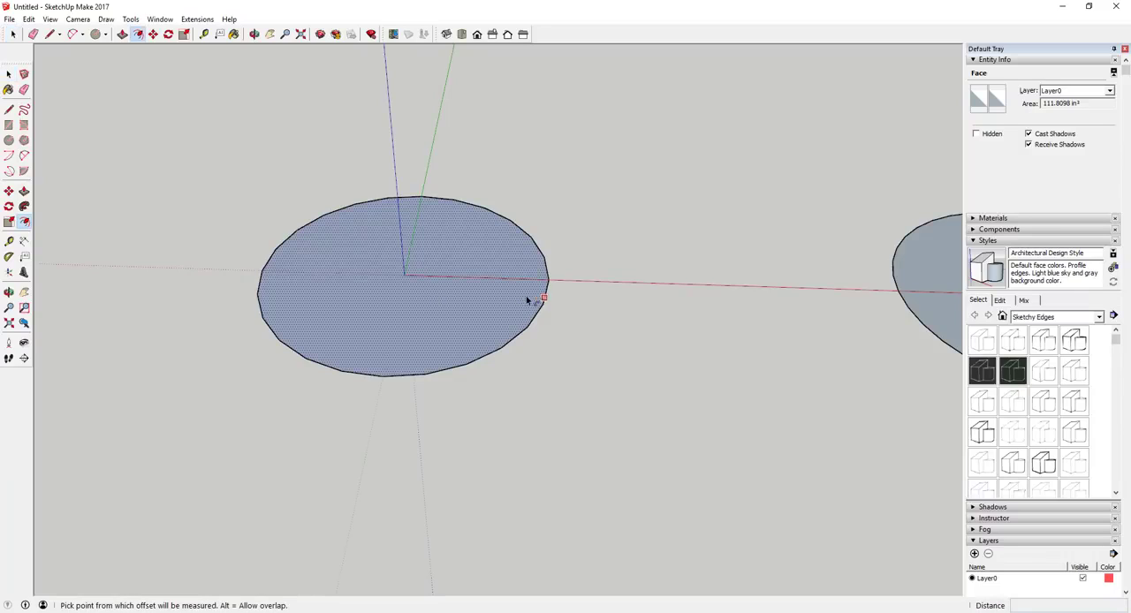
{"action": "left_click", "coordinate": [546, 298]}
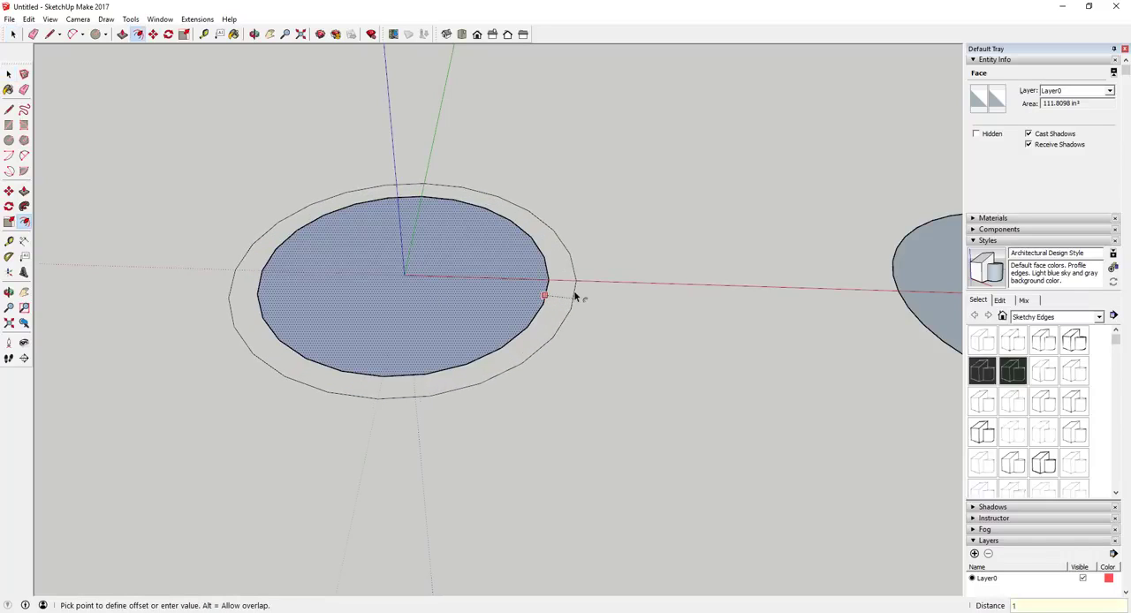
{"action": "type", "text": "1"}
{"action": "key", "text": "Return"}
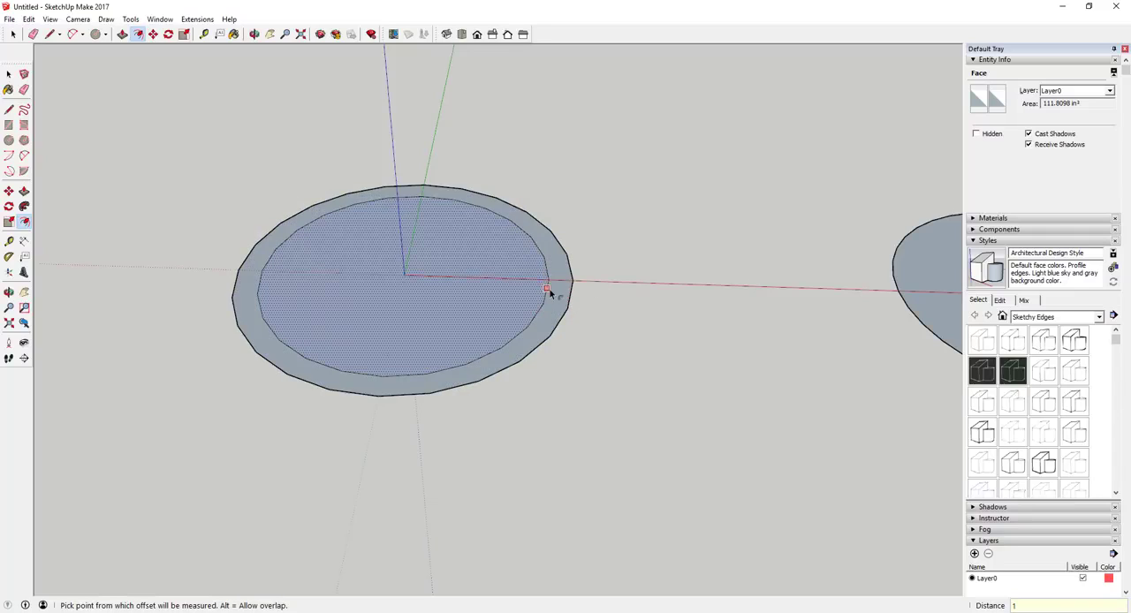
Undo the offset around the 24-sided circle.
{"action": "key", "text": "l"}
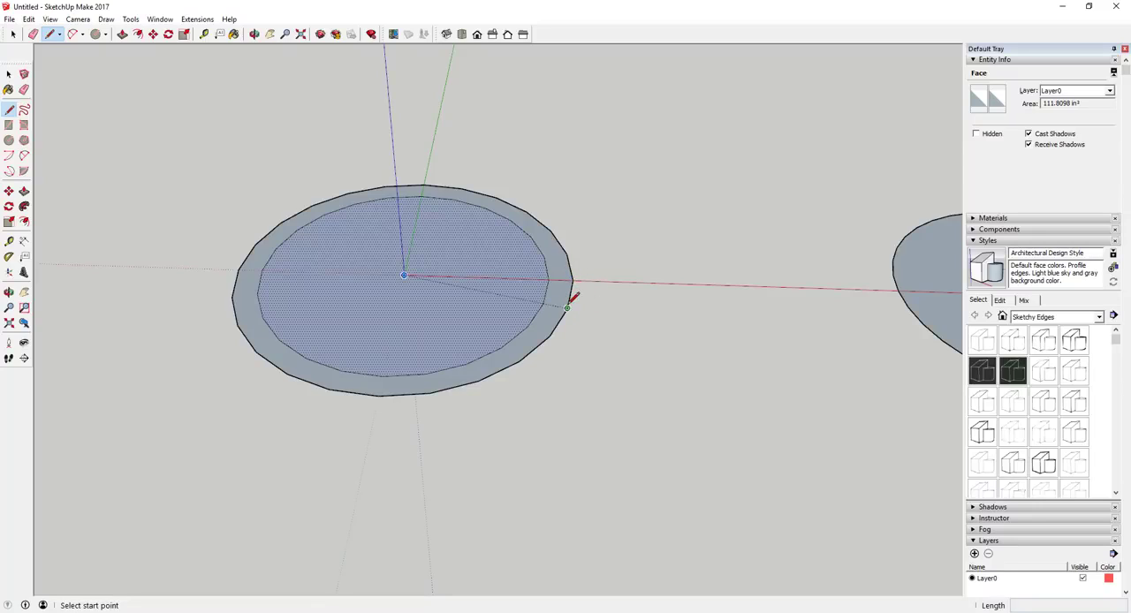
{"action": "key", "text": "space"}
{"action": "key", "text": "ctrl+z"}
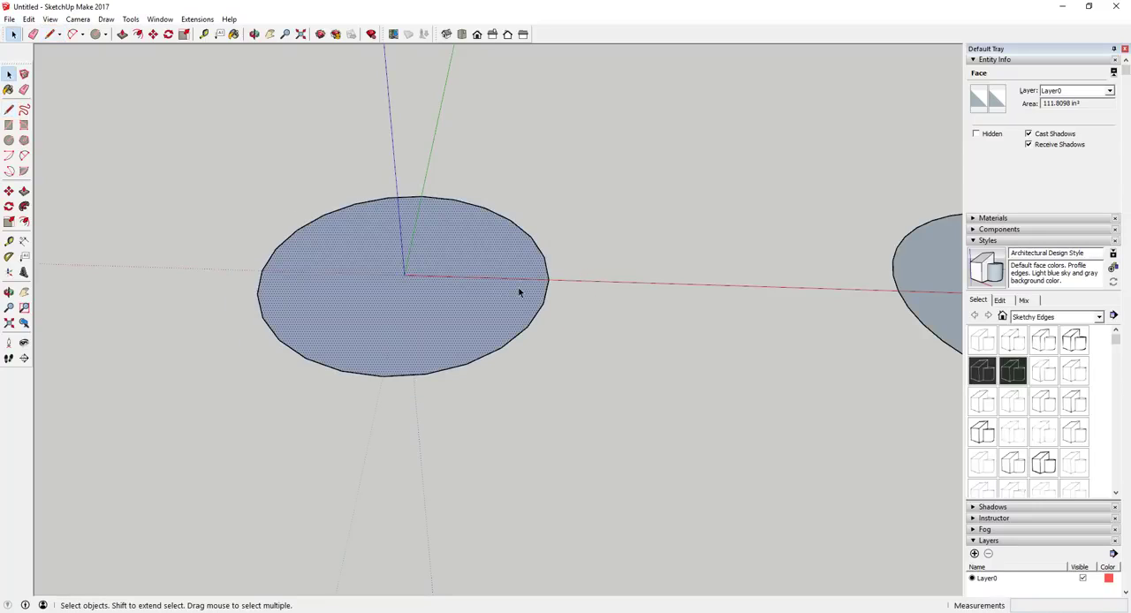
Offset the 24-sided circle's boundary outward by 1 inch to form a ring around it.
{"action": "key", "text": "f"}
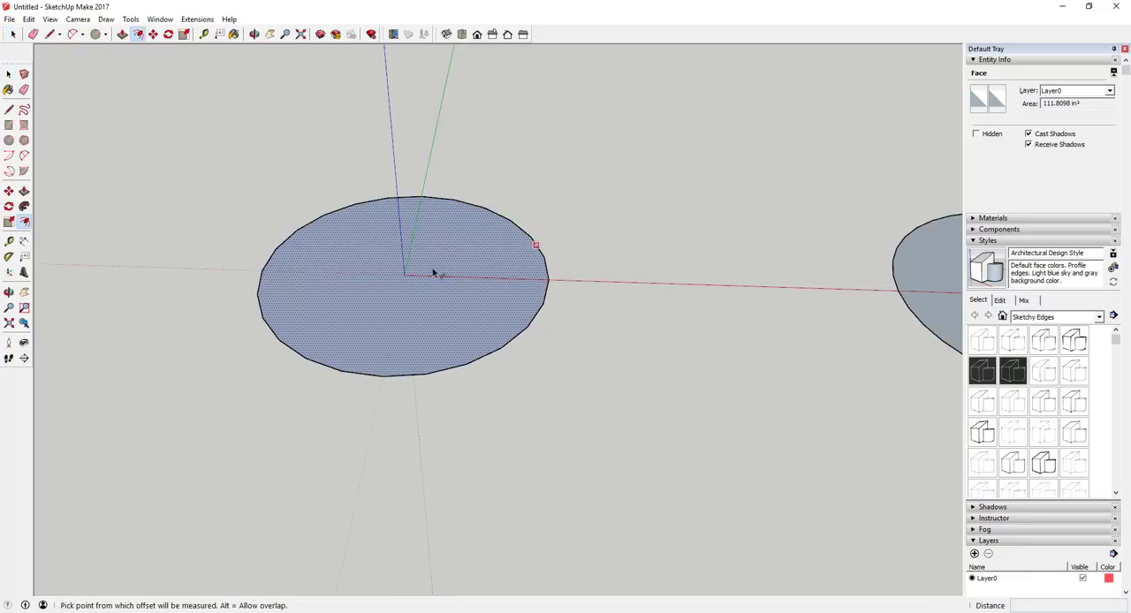
{"action": "left_click", "coordinate": [496, 285]}
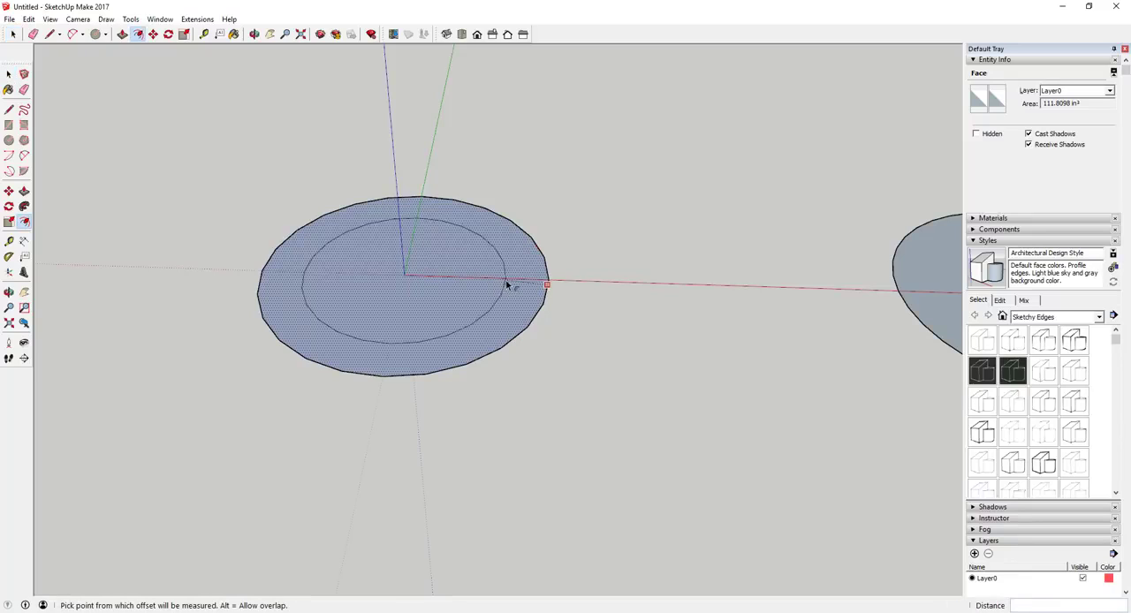
{"action": "left_click", "coordinate": [580, 281]}
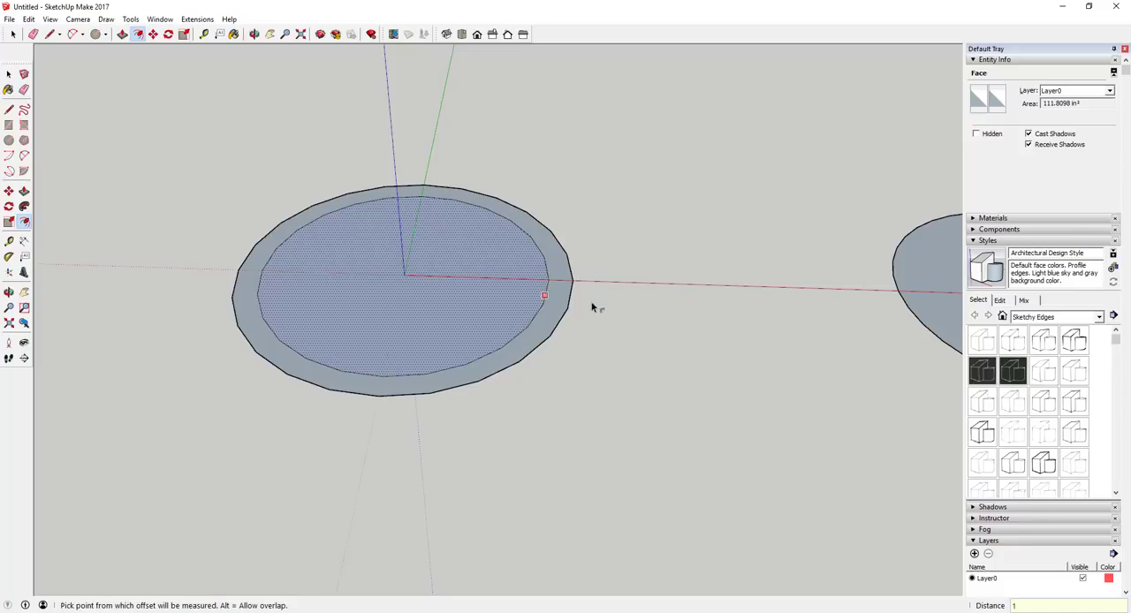
Draw two lines across the 24-sided ring, joining inner and outer endpoints at both ends of one segment.
{"action": "key", "text": "l"}
{"action": "scroll", "coordinate": [583, 305], "scroll_direction": "up", "scroll_amount": 5}
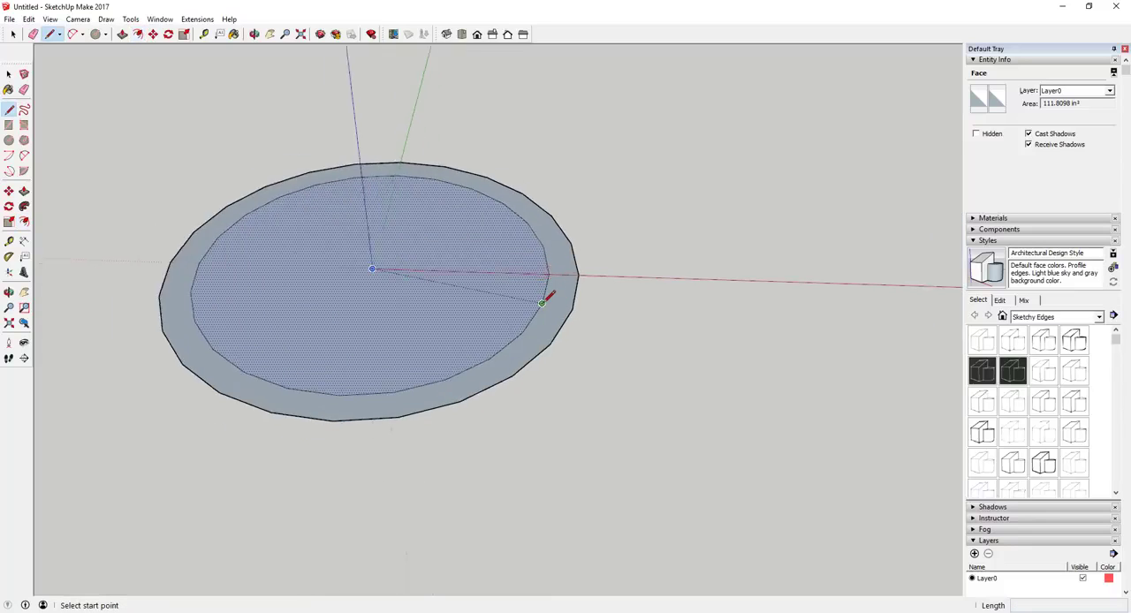
{"action": "left_click", "coordinate": [580, 300]}
{"action": "left_click", "coordinate": [545, 304]}
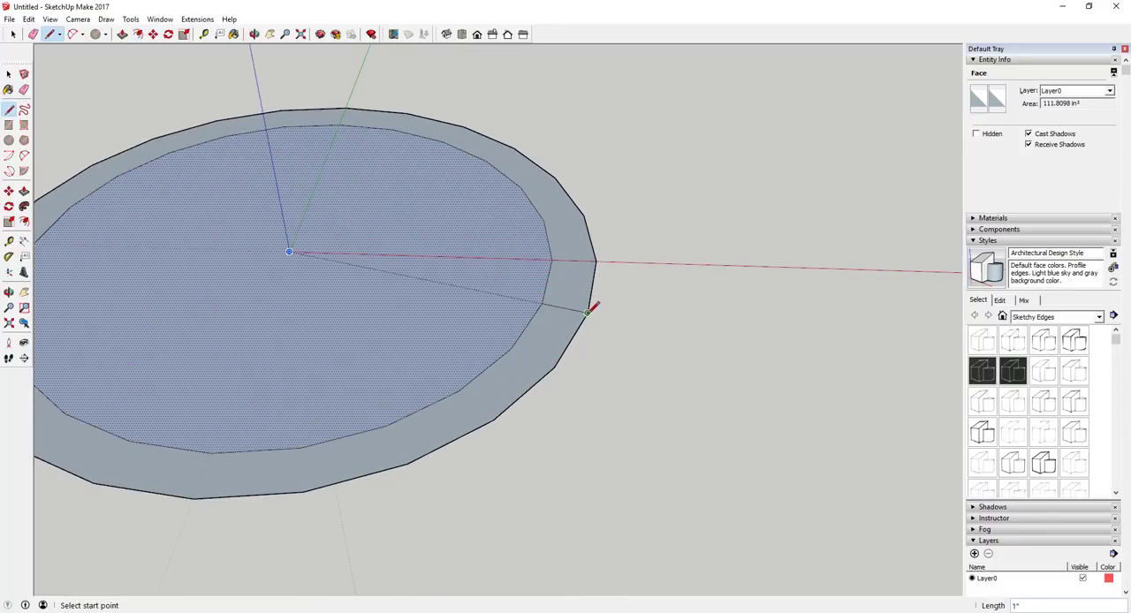
{"action": "left_click", "coordinate": [511, 347]}
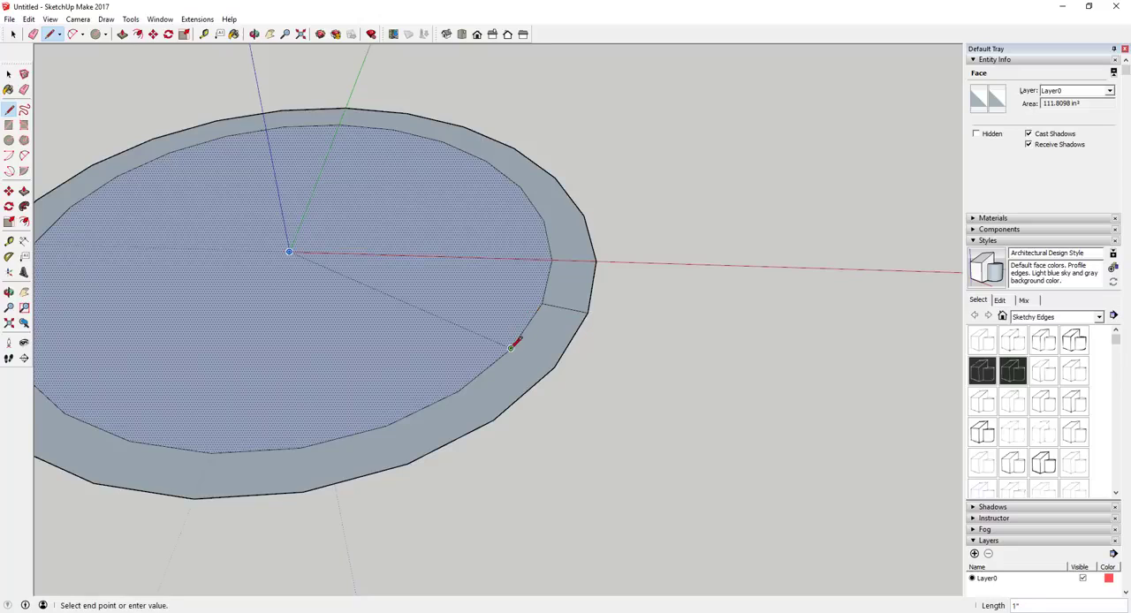
{"action": "left_click", "coordinate": [558, 363]}
{"action": "key", "text": "space"}
Erase the rest of the ring around the 24-sided circle, leaving only the one-segment tooth.
{"action": "scroll", "coordinate": [566, 343], "scroll_direction": "down", "scroll_amount": 3}
{"action": "scroll", "coordinate": [567, 343], "scroll_direction": "down", "scroll_amount": 2}
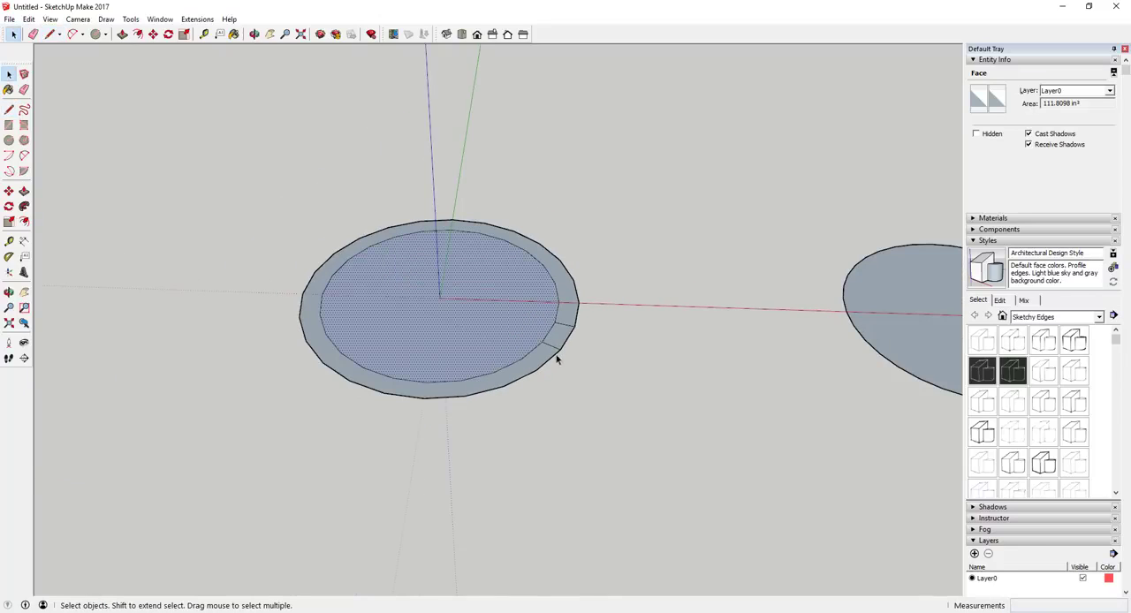
{"action": "key", "text": "e"}
{"action": "left_click", "coordinate": [543, 353]}
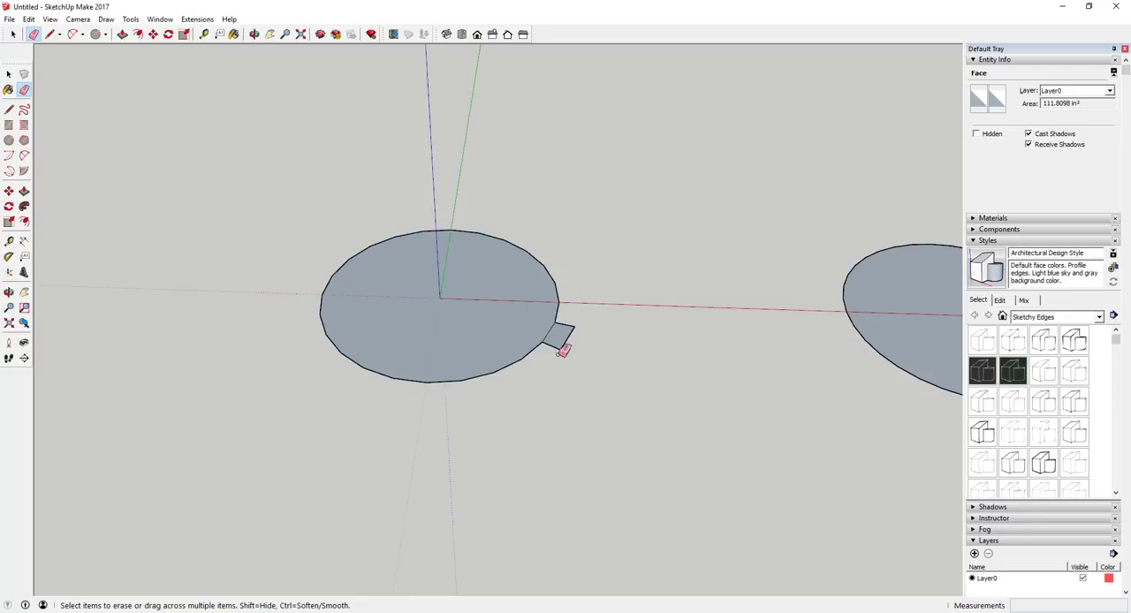
{"action": "mouse_move", "coordinate": [563, 349]}
{"action": "middle_mouse_down"}
{"action": "mouse_move", "coordinate": [590, 338]}
{"action": "mouse_move", "coordinate": [561, 348]}
{"action": "mouse_move", "coordinate": [675, 343]}
{"action": "mouse_move", "coordinate": [586, 321]}
{"action": "mouse_move", "coordinate": [421, 434]}
{"action": "mouse_move", "coordinate": [275, 487]}
{"action": "mouse_move", "coordinate": [688, 390]}
{"action": "mouse_move", "coordinate": [544, 332]}
{"action": "middle_mouse_up"}
{"action": "key", "text": "space"}
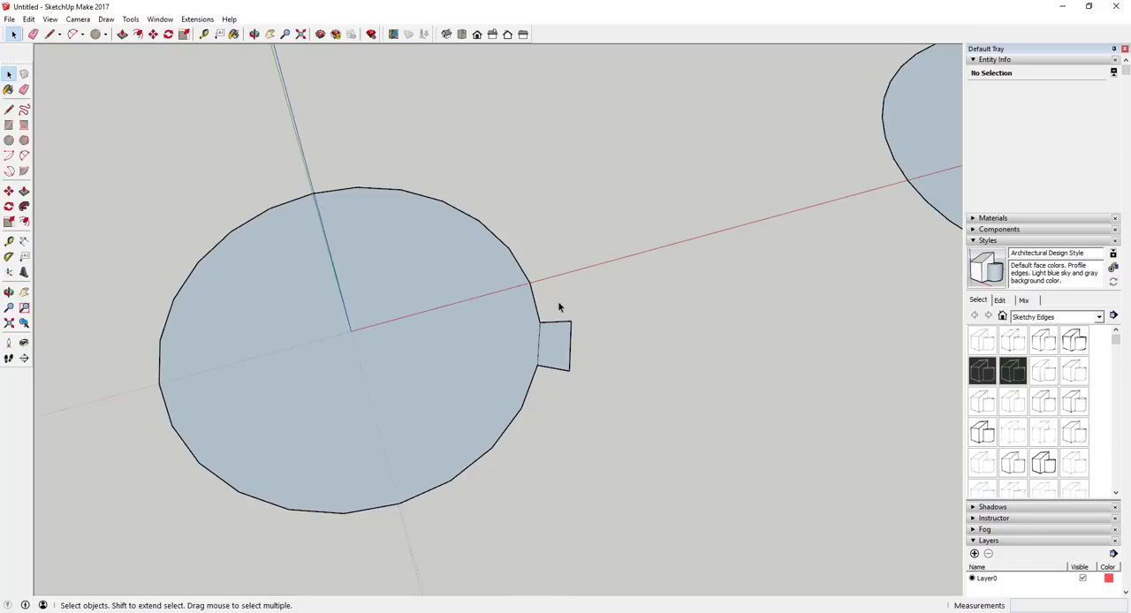
Scale the outer edge of the 24-sided circle's tooth uniformly about its centre to a length of about 15/16 inch.
{"action": "left_click_drag", "start_coordinate": [557, 303], "coordinate": [611, 379]}
{"action": "scroll", "coordinate": [606, 363], "scroll_direction": "up", "scroll_amount": 3}
{"action": "key", "text": "s"}
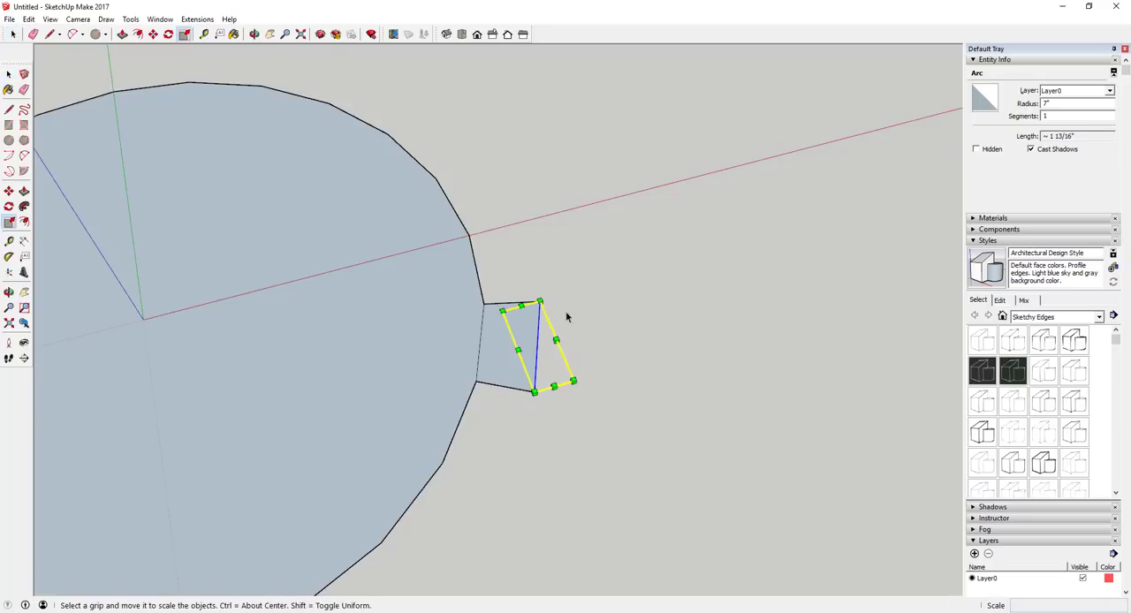
{"action": "middle_click_drag", "start_coordinate": [591, 421], "coordinate": [522, 325]}
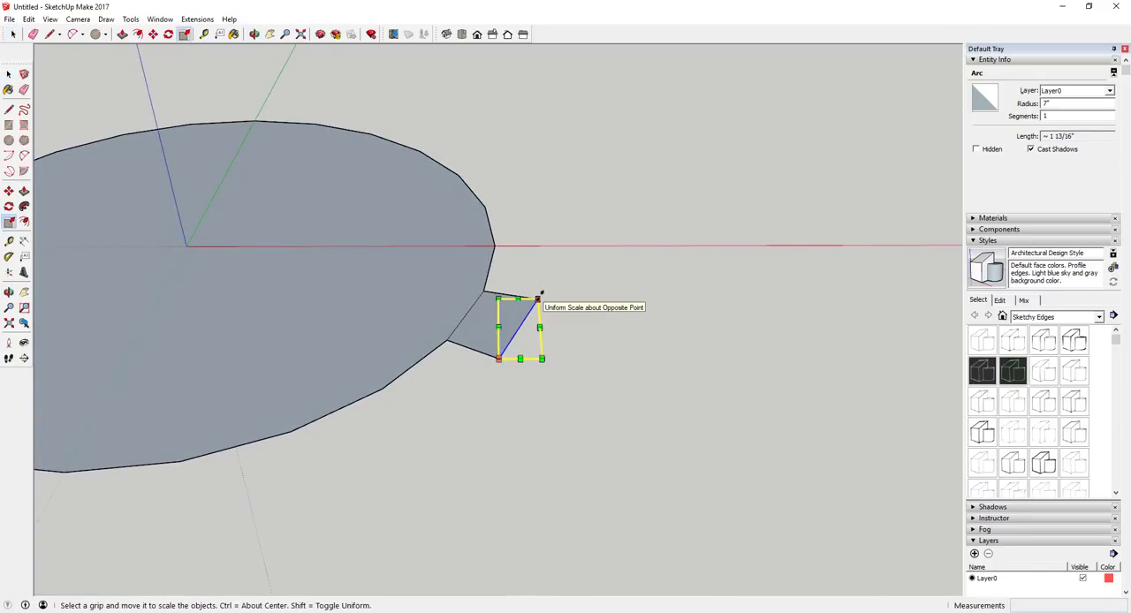
{"action": "key", "text": "ctrl"}
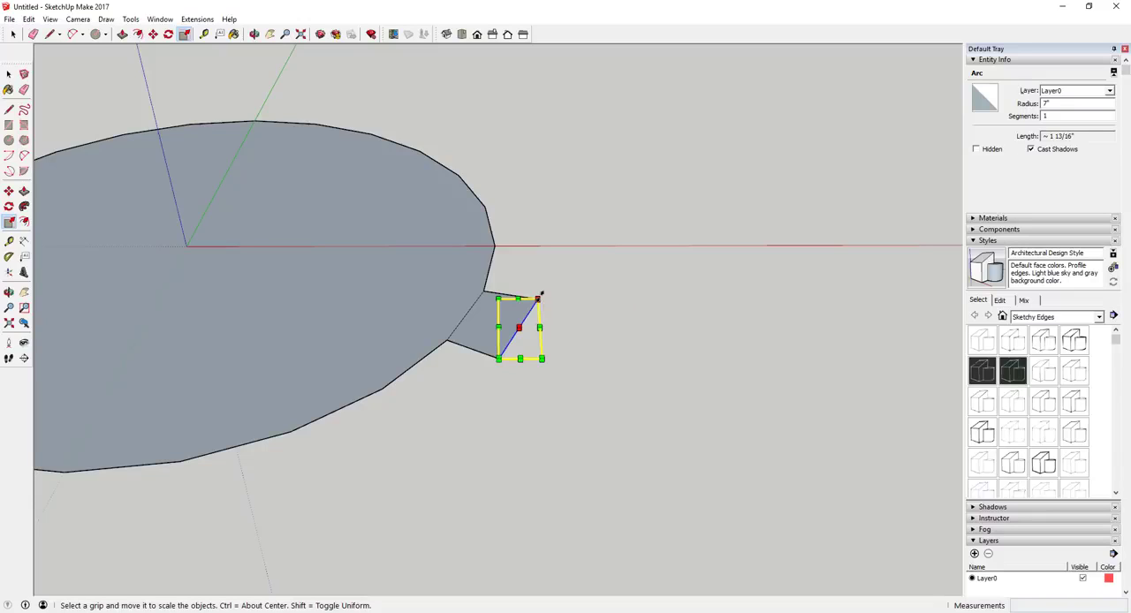
{"action": "left_click_drag", "start_coordinate": [538, 298], "coordinate": [528, 312]}
{"action": "key", "text": "space"}
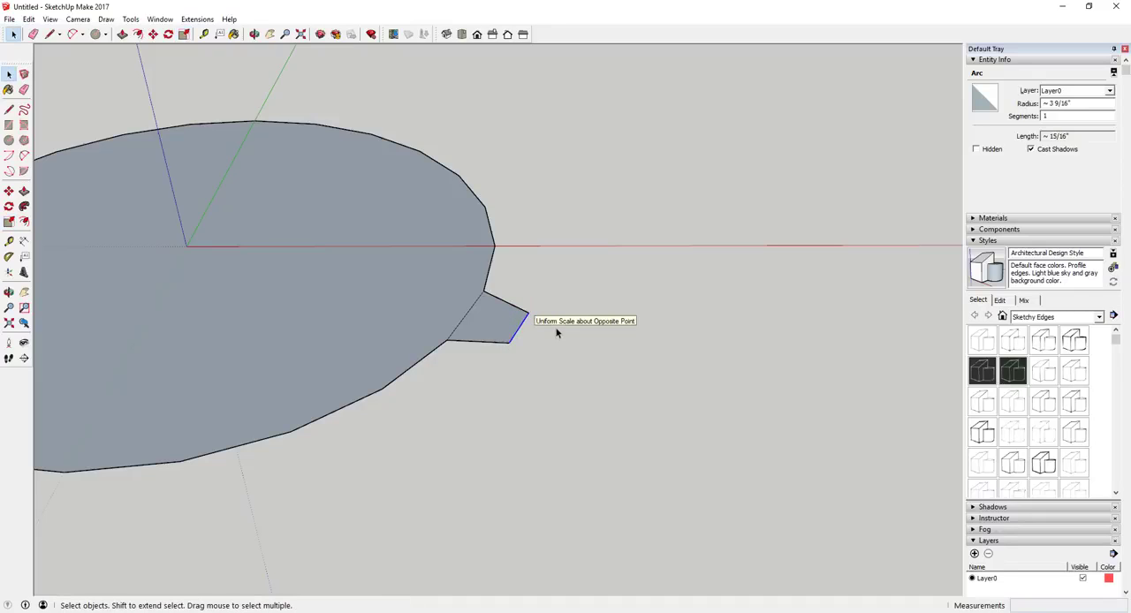
{"action": "scroll", "coordinate": [512, 305], "scroll_direction": "up", "scroll_amount": 2}
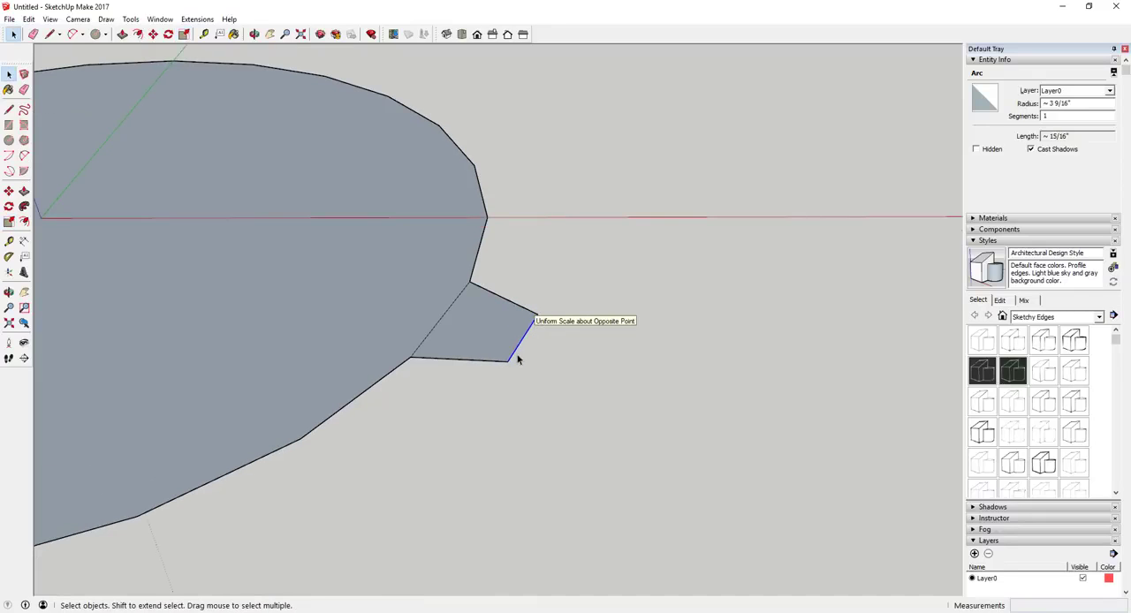
{"action": "scroll", "coordinate": [550, 320], "scroll_direction": "down", "scroll_amount": 2}
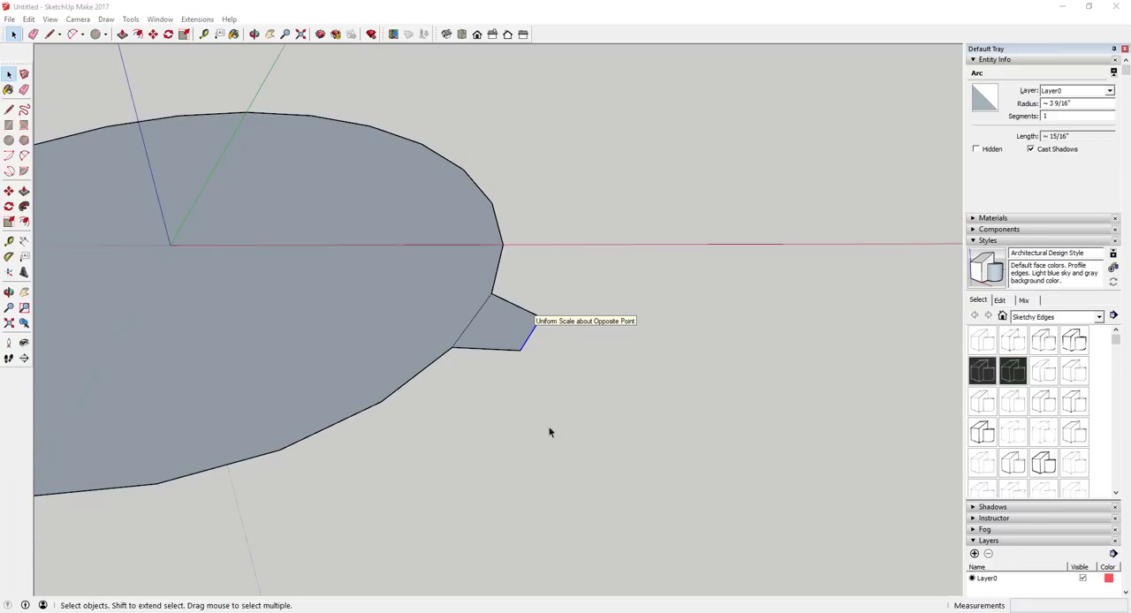
{"action": "middle_click_drag", "start_coordinate": [550, 430], "coordinate": [469, 376]}
{"action": "scroll", "coordinate": [404, 266], "scroll_direction": "down", "scroll_amount": 3}
{"action": "scroll", "coordinate": [415, 260], "scroll_direction": "up", "scroll_amount": 2}
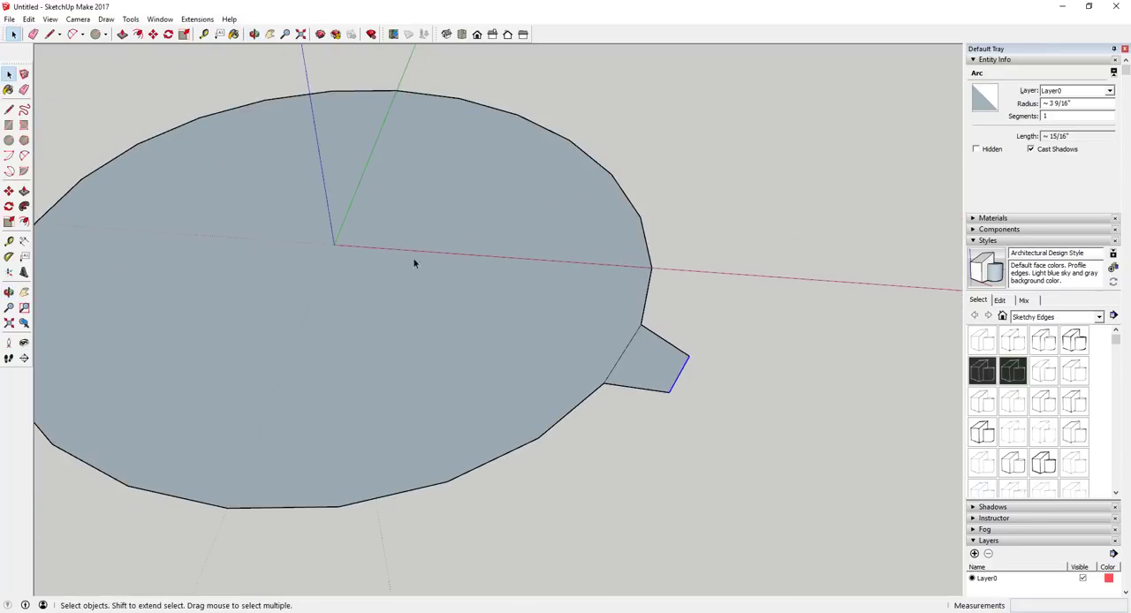
Offset the 36-sided circle's boundary outward by 1 inch to form a ring around it.
{"action": "scroll", "coordinate": [434, 260], "scroll_direction": "down", "scroll_amount": 3}
{"action": "scroll", "coordinate": [566, 270], "scroll_direction": "down", "scroll_amount": 1}
{"action": "left_click", "coordinate": [831, 299]}
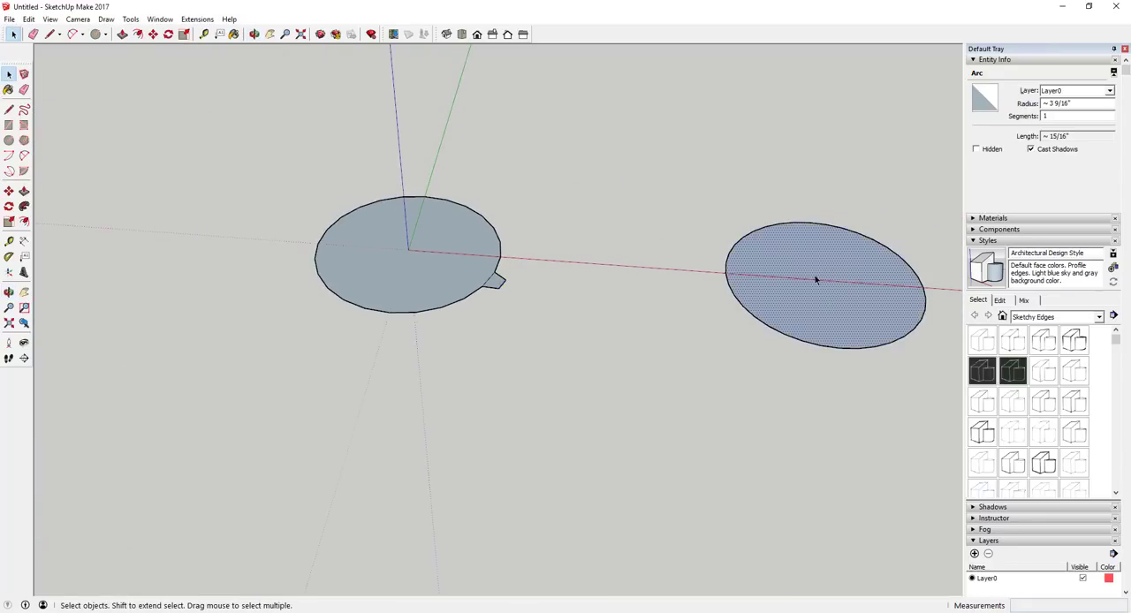
{"action": "scroll", "coordinate": [815, 276], "scroll_direction": "down", "scroll_amount": 3}
{"action": "scroll", "coordinate": [931, 284], "scroll_direction": "up", "scroll_amount": 4}
{"action": "key", "text": "f"}
{"action": "left_click", "coordinate": [889, 295]}
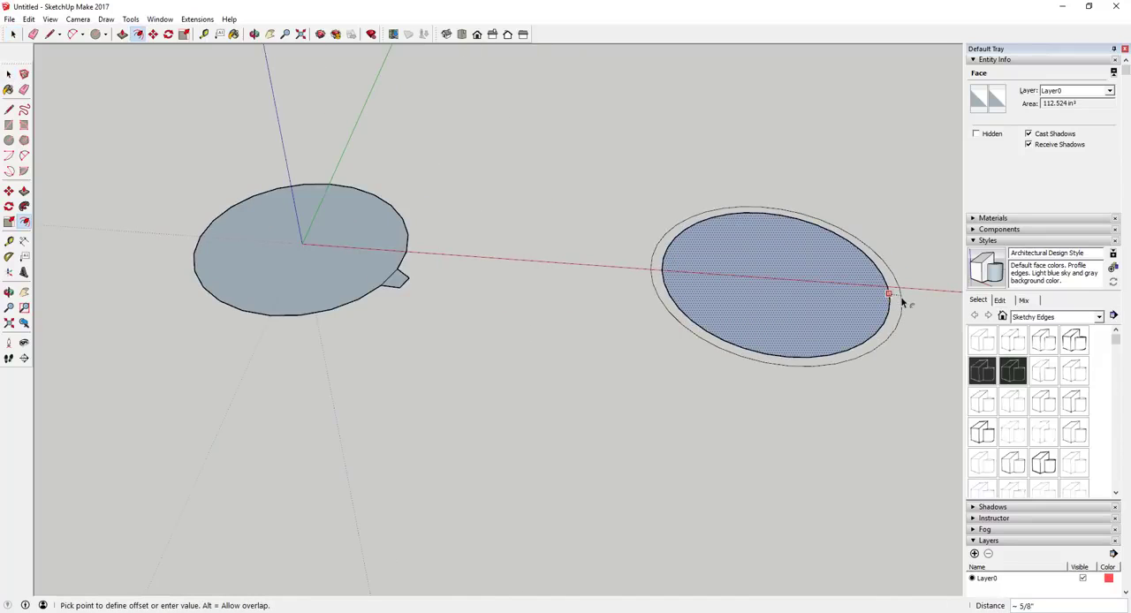
{"action": "left_click", "coordinate": [905, 303]}
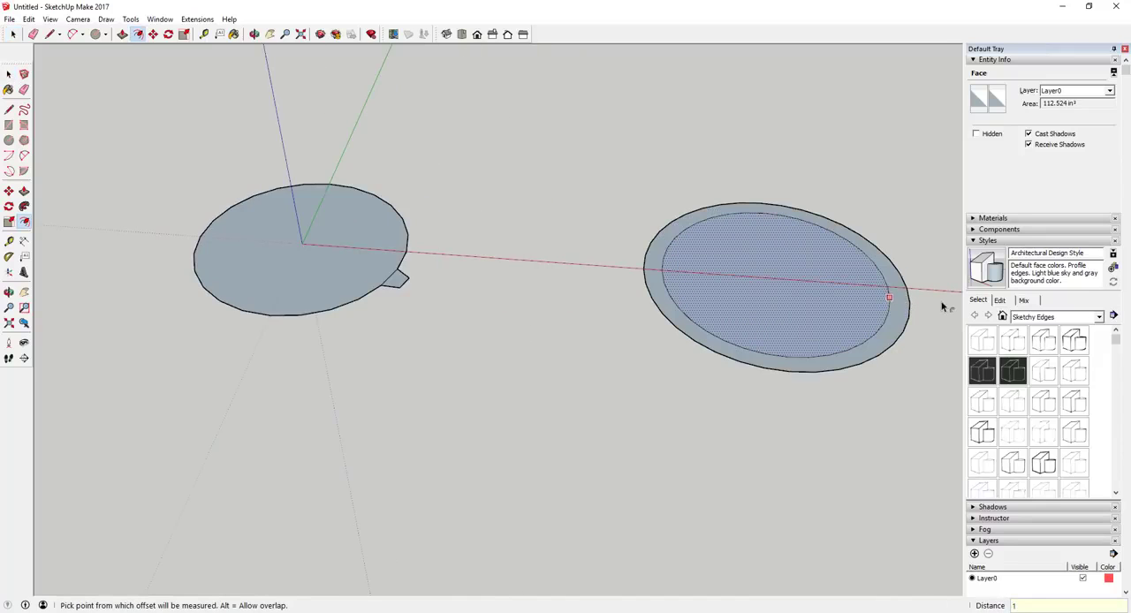
Draw two lines across the 36-sided ring, joining inner and outer endpoints at both ends of one segment.
{"action": "scroll", "coordinate": [935, 316], "scroll_direction": "up", "scroll_amount": 2}
{"action": "key", "text": "space"}
{"action": "key", "text": "l"}
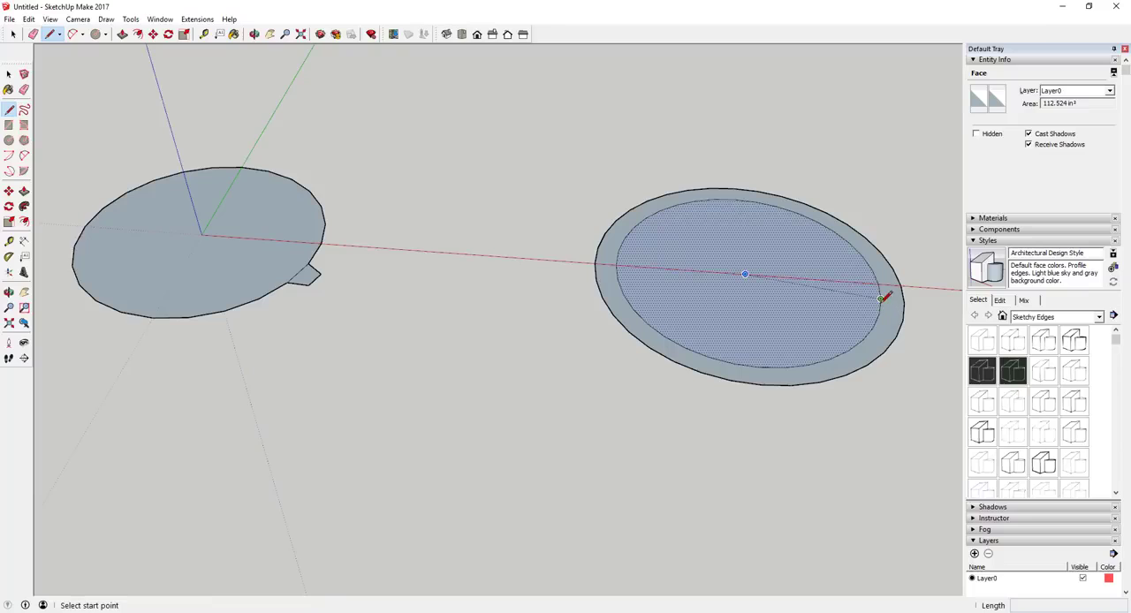
{"action": "scroll", "coordinate": [899, 301], "scroll_direction": "up", "scroll_amount": 3}
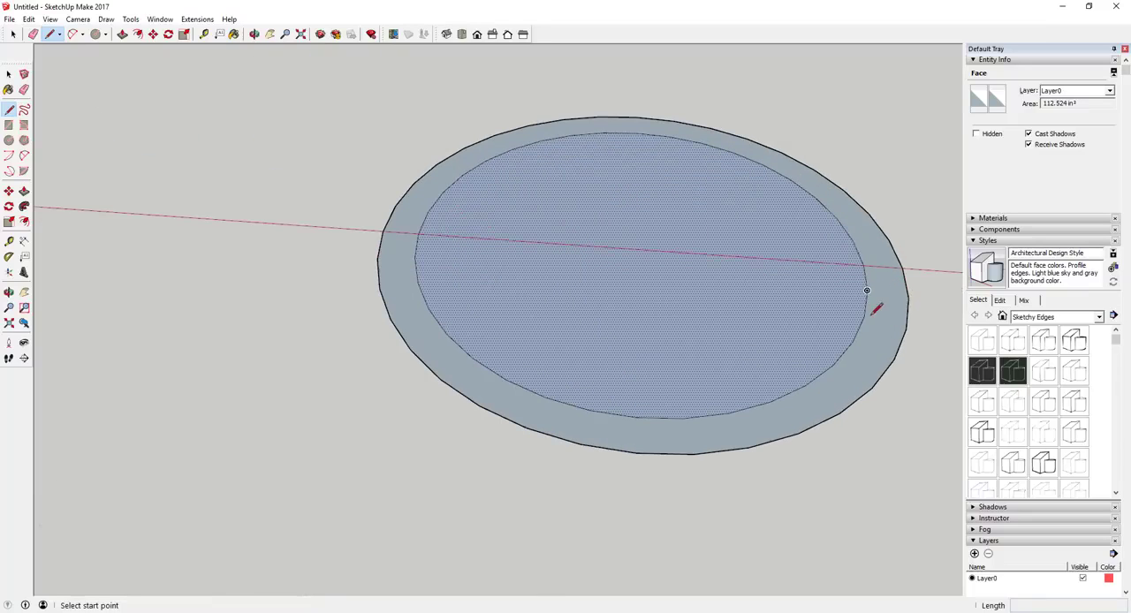
{"action": "left_click", "coordinate": [864, 316]}
{"action": "left_click", "coordinate": [907, 329]}
{"action": "key", "text": "space"}
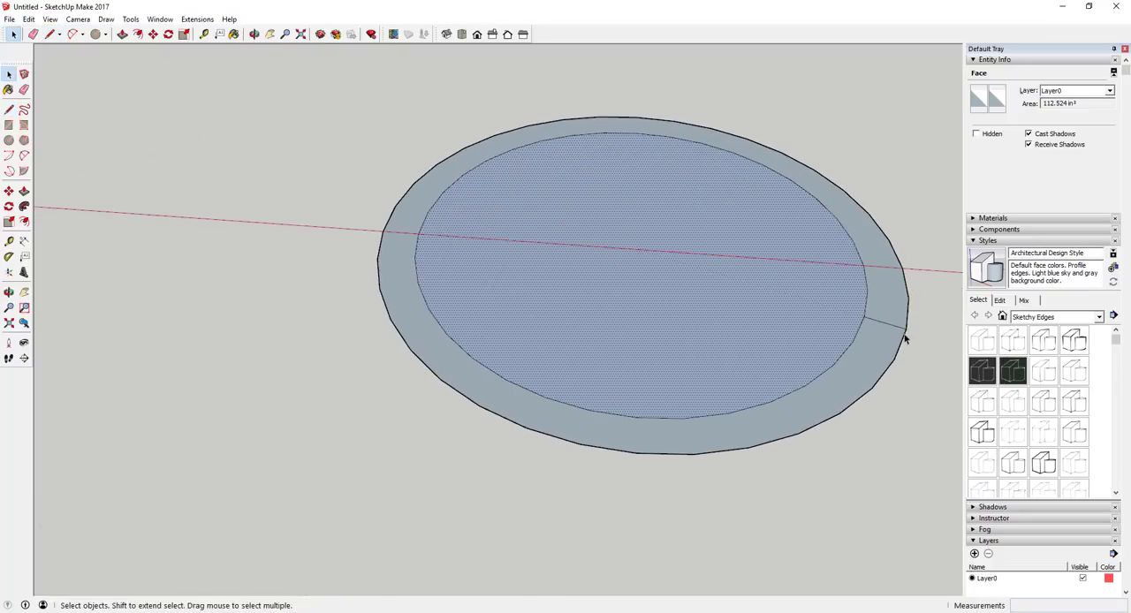
{"action": "key", "text": "l"}
{"action": "left_click", "coordinate": [853, 341]}
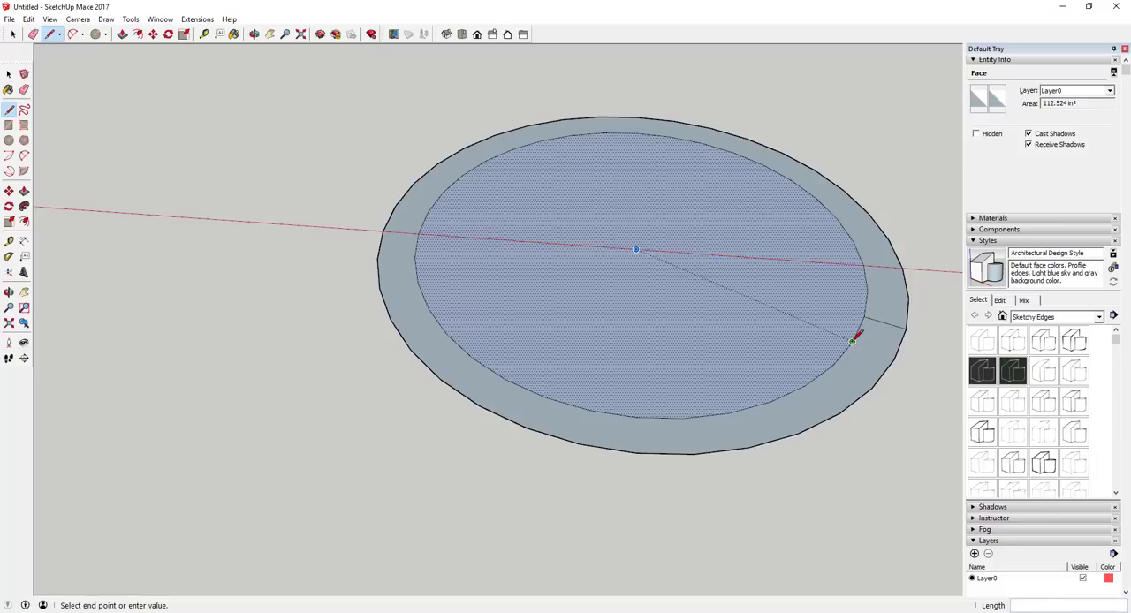
{"action": "left_click", "coordinate": [907, 358]}
{"action": "key", "text": "space"}
Erase the rest of the ring around the 36-sided circle, leaving only the one-segment tooth.
{"action": "scroll", "coordinate": [897, 364], "scroll_direction": "down", "scroll_amount": 2}
{"action": "key", "text": "e"}
{"action": "mouse_move", "coordinate": [875, 372]}
{"action": "middle_mouse_down"}
{"action": "mouse_move", "coordinate": [934, 397]}
{"action": "mouse_move", "coordinate": [896, 298]}
{"action": "middle_mouse_up"}
{"action": "key", "text": "space"}
Scale the outer edge of the 36-sided circle's tooth about its centre by a factor of about 0.56.
{"action": "key", "text": "s"}
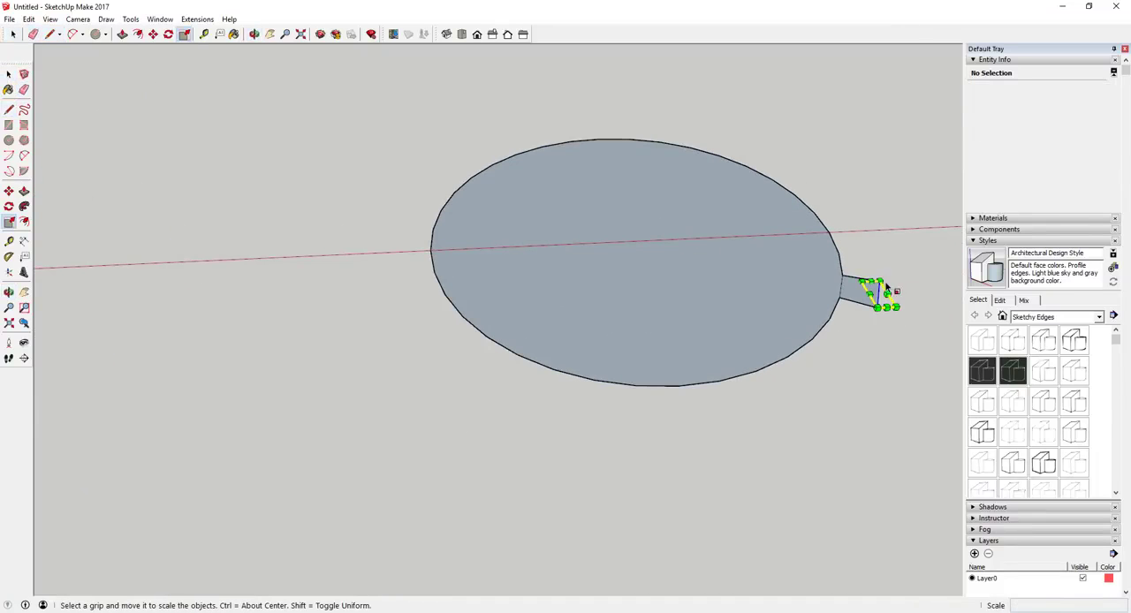
{"action": "left_click", "coordinate": [884, 294]}
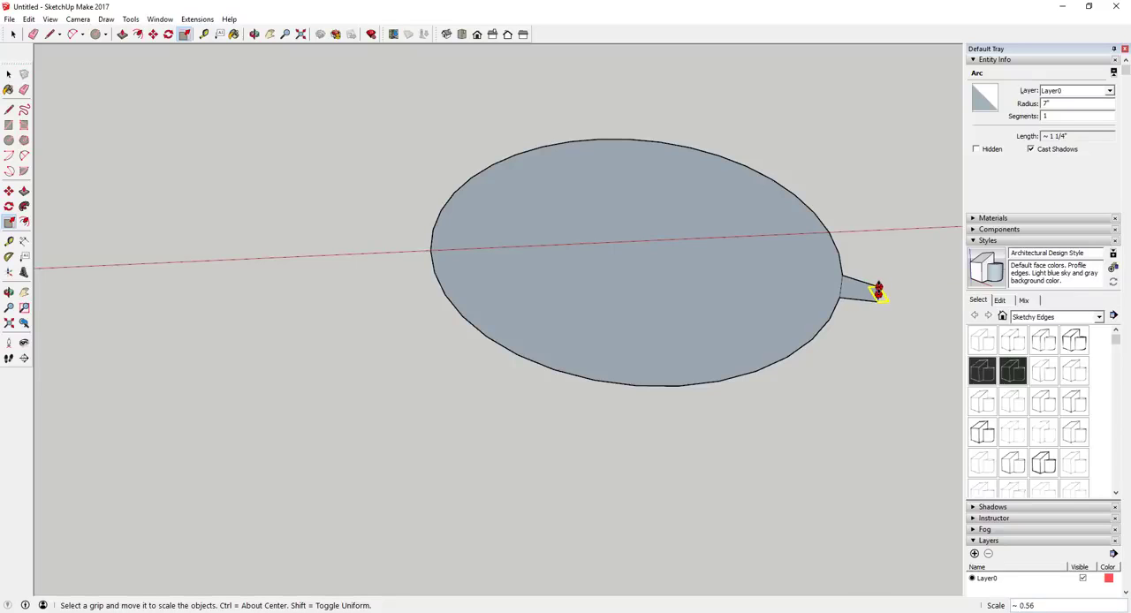
{"action": "left_click", "coordinate": [879, 292]}
{"action": "key", "text": "space"}
Mark the centre of the 24-sided circle with a guide point using Find Center.
{"action": "middle_click_drag", "start_coordinate": [713, 353], "coordinate": [450, 277]}
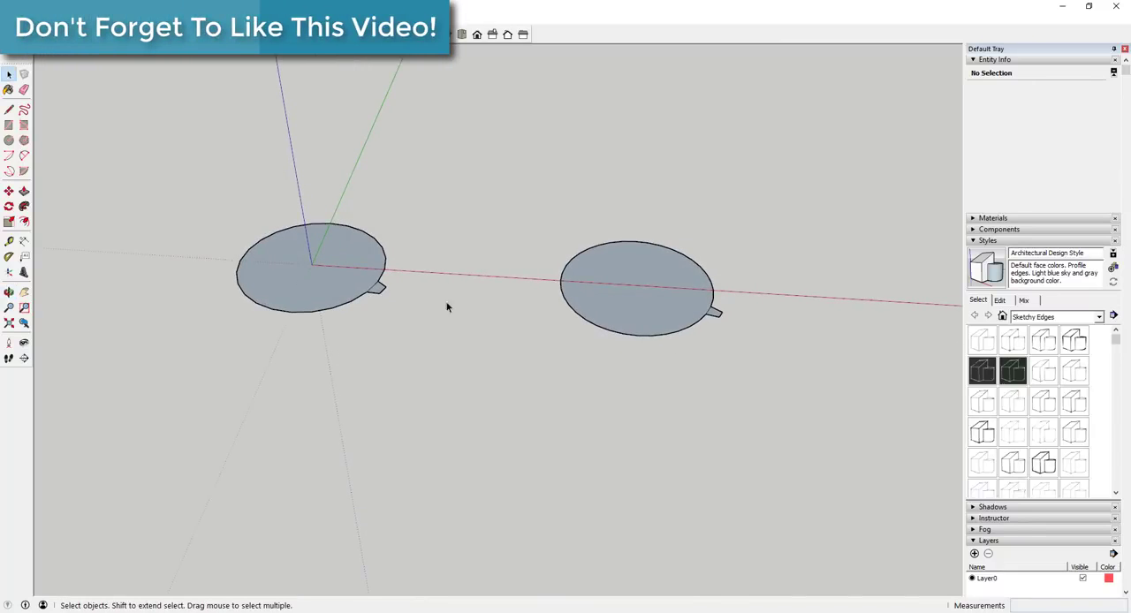
{"action": "scroll", "coordinate": [373, 272], "scroll_direction": "up", "scroll_amount": 3}
{"action": "scroll", "coordinate": [372, 275], "scroll_direction": "up", "scroll_amount": 3}
{"action": "middle_click_drag", "start_coordinate": [417, 293], "coordinate": [451, 279]}
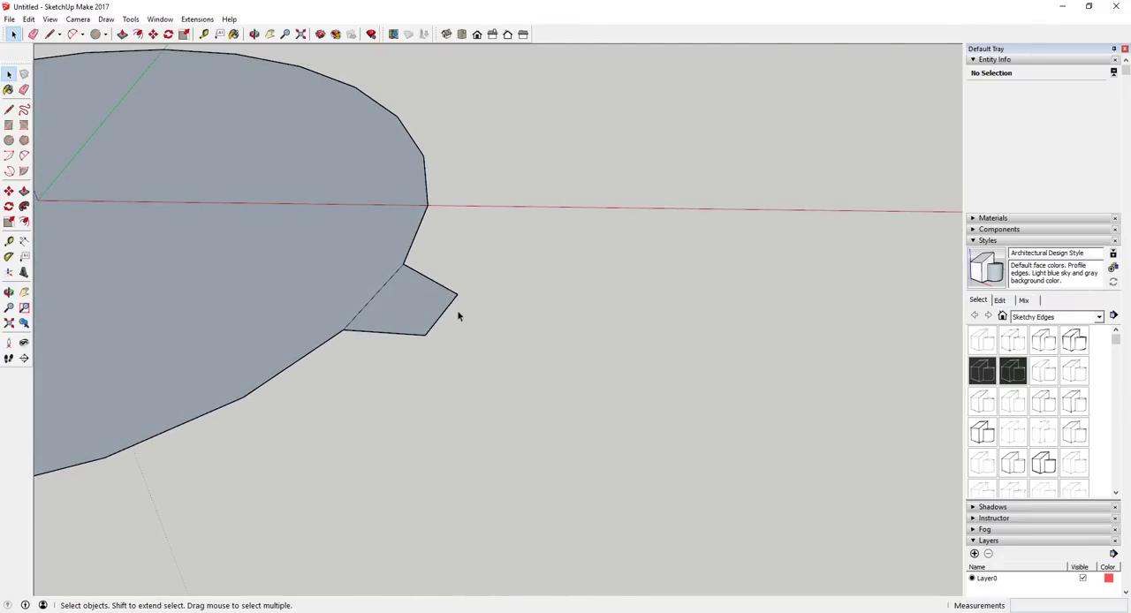
{"action": "scroll", "coordinate": [453, 299], "scroll_direction": "down", "scroll_amount": 5}
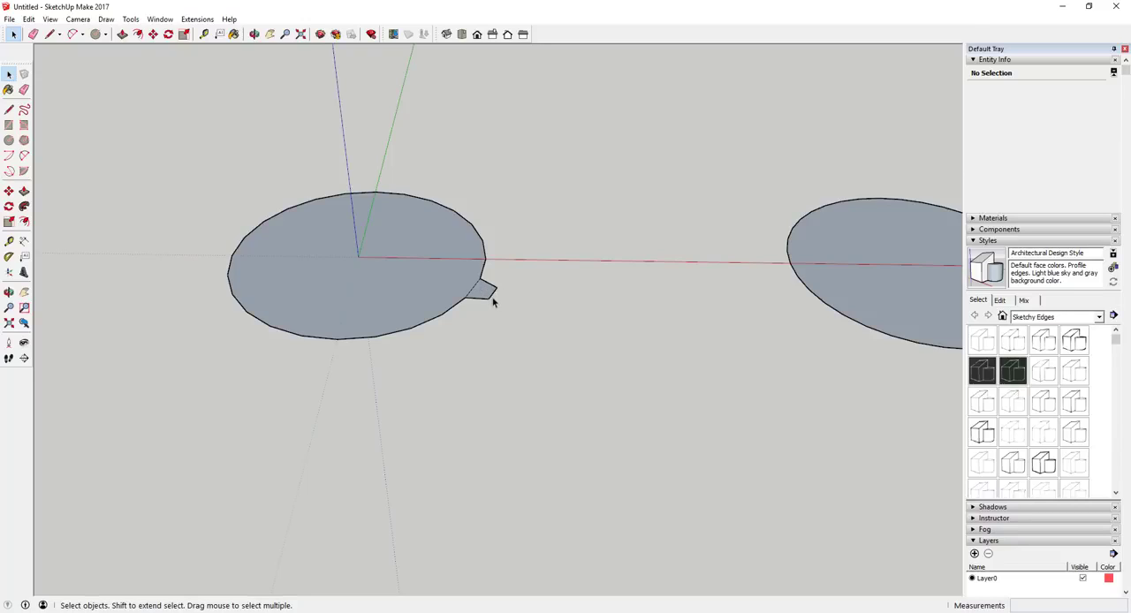
{"action": "double_click", "coordinate": [376, 270]}
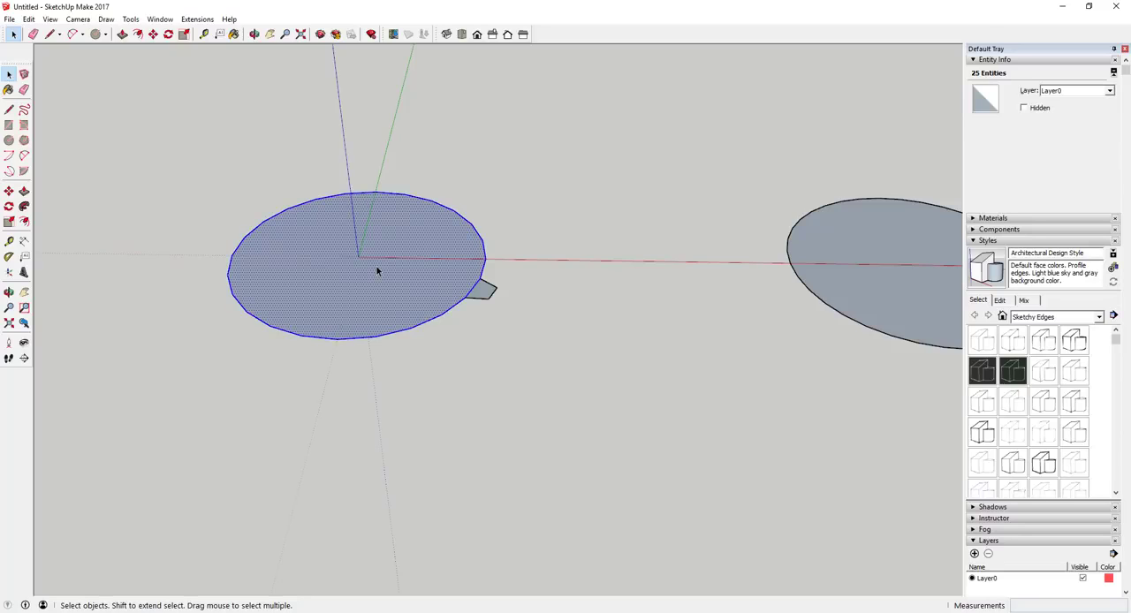
{"action": "right_click", "coordinate": [336, 238]}
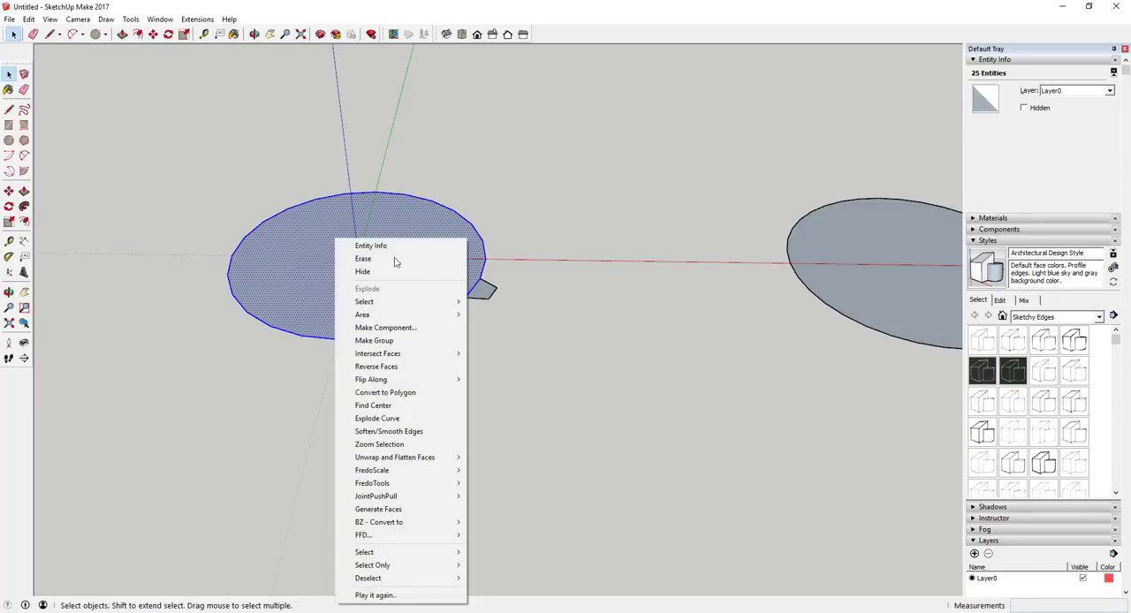
{"action": "left_click", "coordinate": [411, 407]}
{"action": "scroll", "coordinate": [361, 253], "scroll_direction": "up", "scroll_amount": 8}
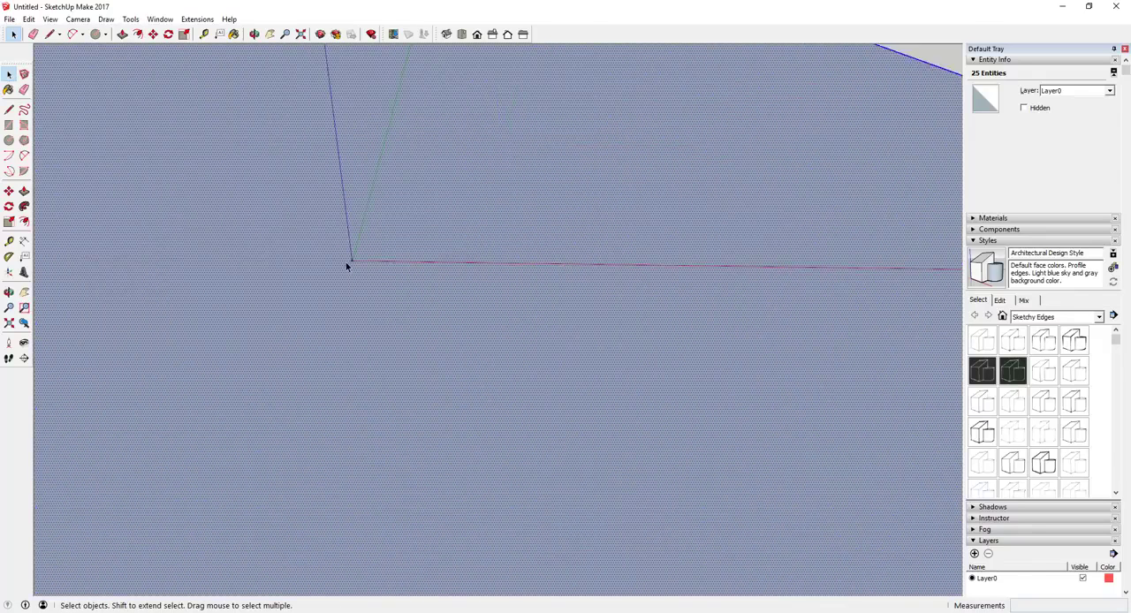
{"action": "left_click_drag", "start_coordinate": [336, 242], "coordinate": [409, 310]}
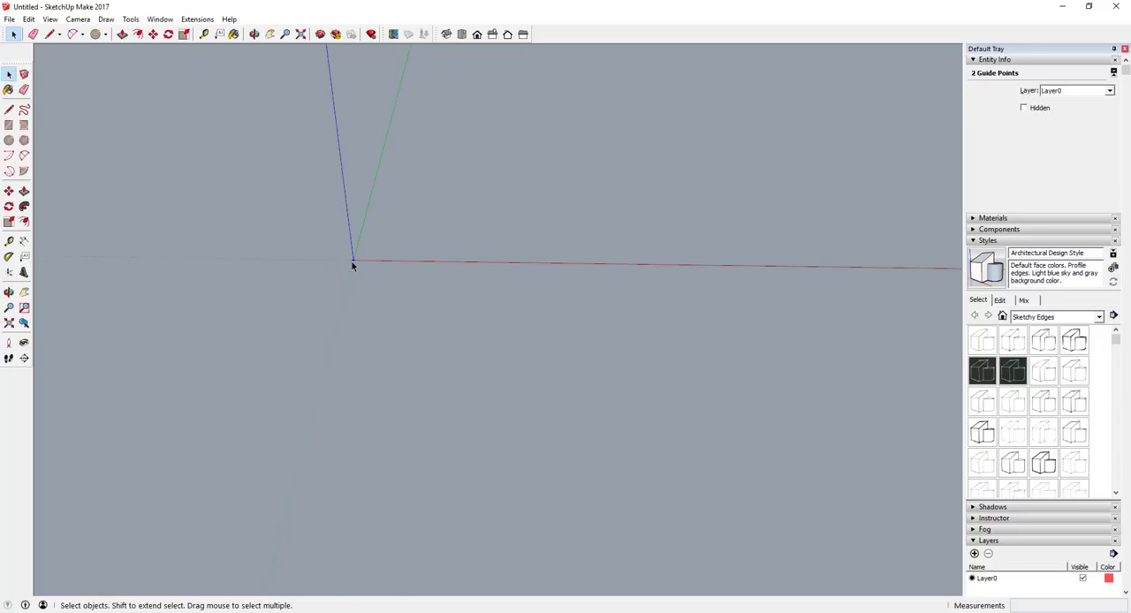
{"action": "scroll", "coordinate": [351, 261], "scroll_direction": "down", "scroll_amount": 6}
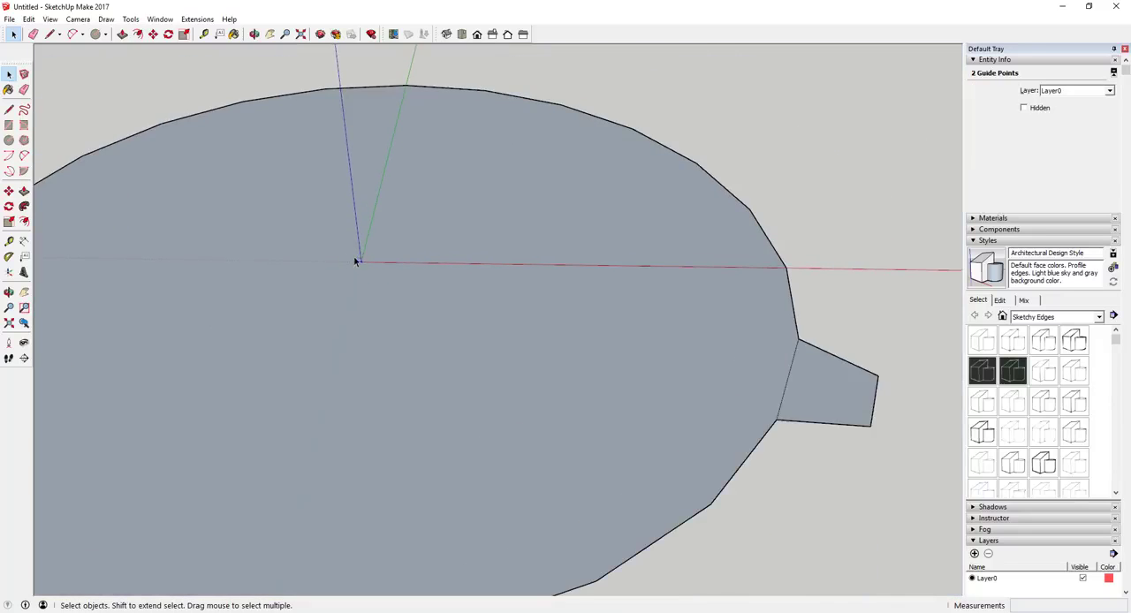
{"action": "scroll", "coordinate": [320, 261], "scroll_direction": "down", "scroll_amount": 5}
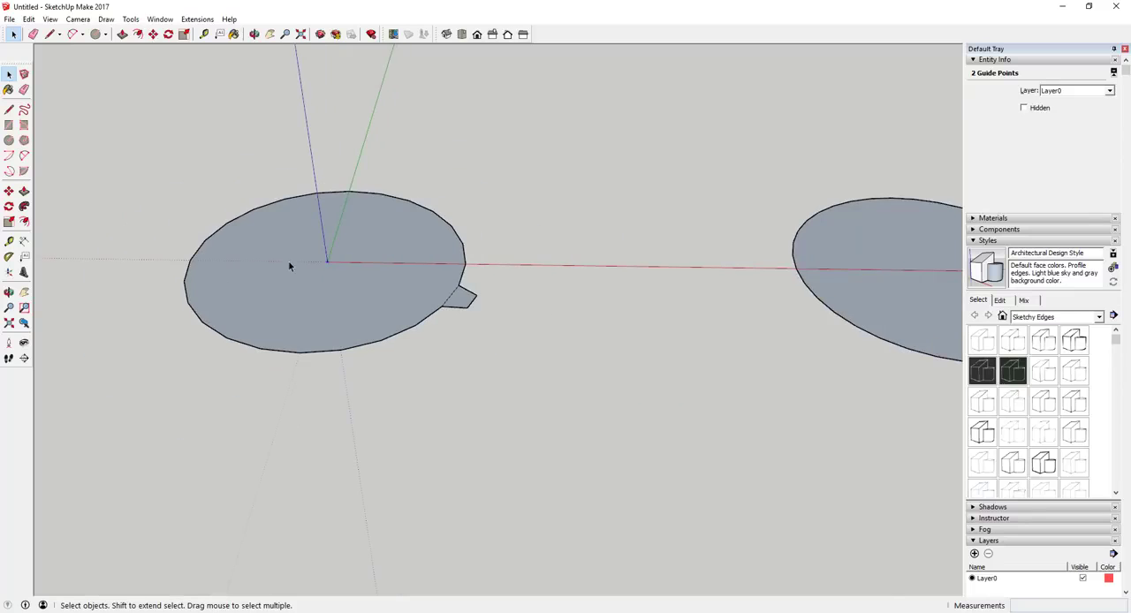
Add a guide point at the centre of the 36-sided circle with Find Center.
{"action": "double_click", "coordinate": [662, 275]}
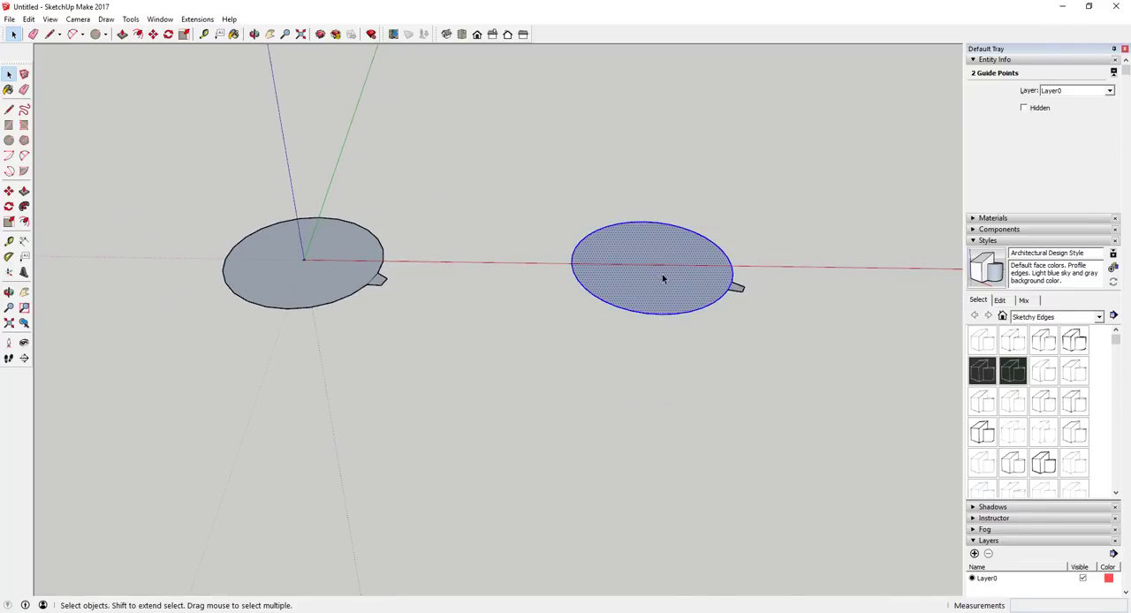
{"action": "right_click", "coordinate": [662, 274]}
{"action": "left_click", "coordinate": [700, 415]}
{"action": "scroll", "coordinate": [677, 256], "scroll_direction": "up", "scroll_amount": 5}
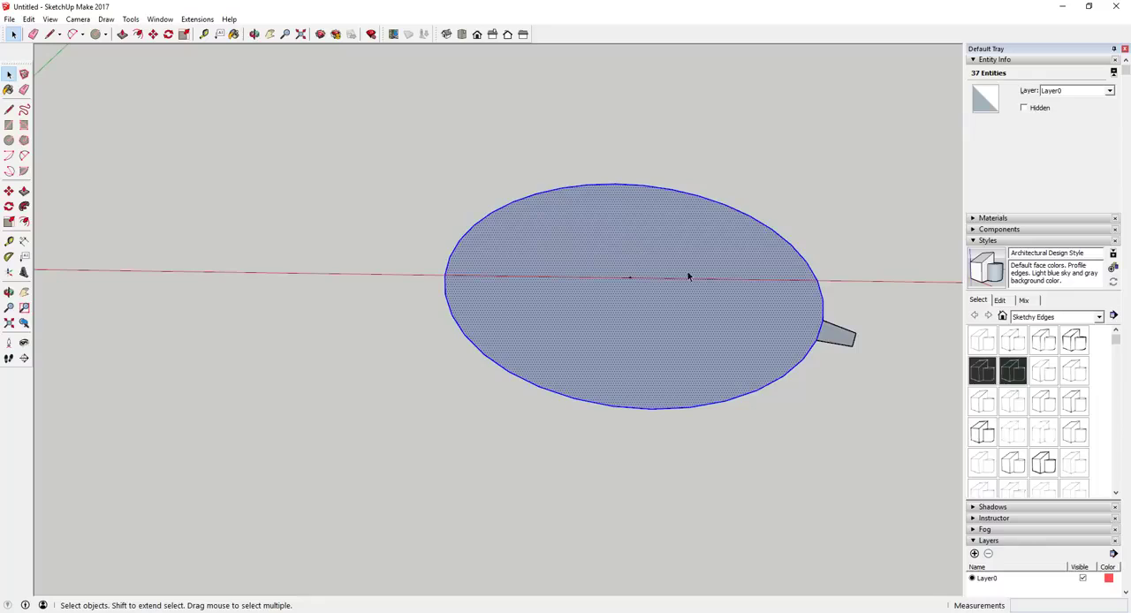
{"action": "scroll", "coordinate": [688, 276], "scroll_direction": "down", "scroll_amount": 2}
{"action": "scroll", "coordinate": [661, 266], "scroll_direction": "up", "scroll_amount": 3}
{"action": "key", "text": "c"}
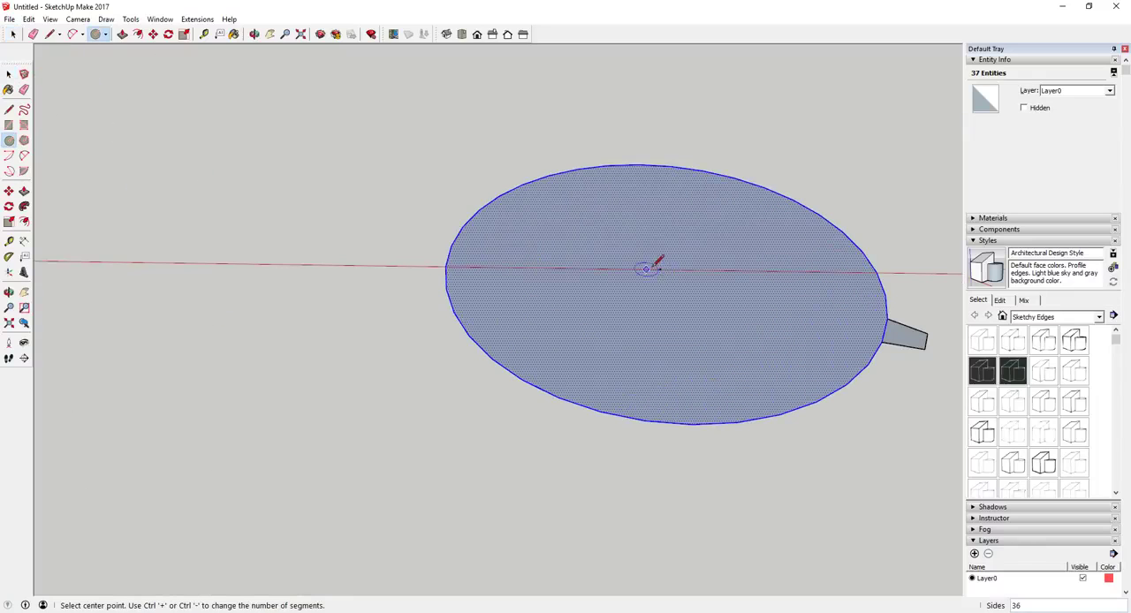
{"action": "scroll", "coordinate": [732, 251], "scroll_direction": "down", "scroll_amount": 2}
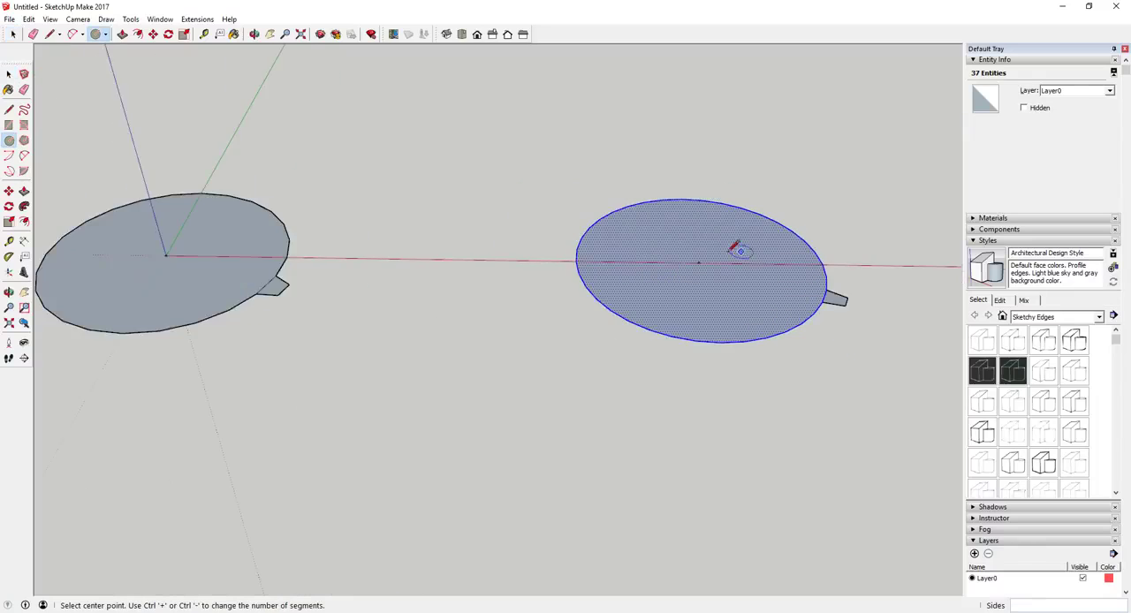
{"action": "scroll", "coordinate": [733, 250], "scroll_direction": "down", "scroll_amount": 2}
{"action": "scroll", "coordinate": [342, 255], "scroll_direction": "up", "scroll_amount": 4}
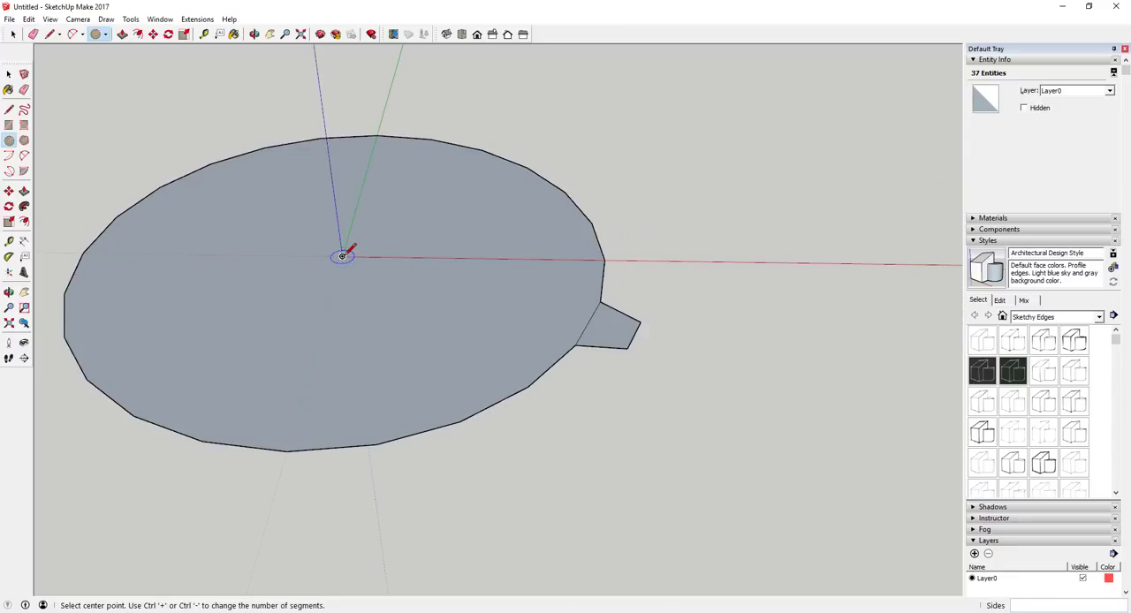
{"action": "scroll", "coordinate": [515, 260], "scroll_direction": "down", "scroll_amount": 3}
{"action": "key", "text": "space"}
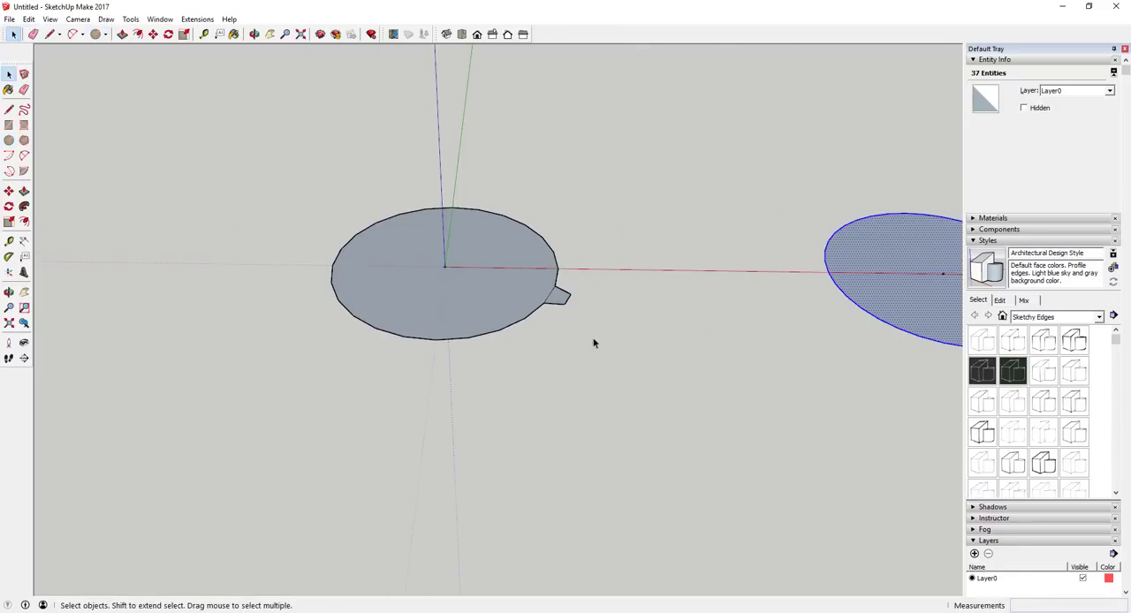
Select the face and bounding edges of the 24-sided circle's tooth.
{"action": "left_click", "coordinate": [562, 301]}
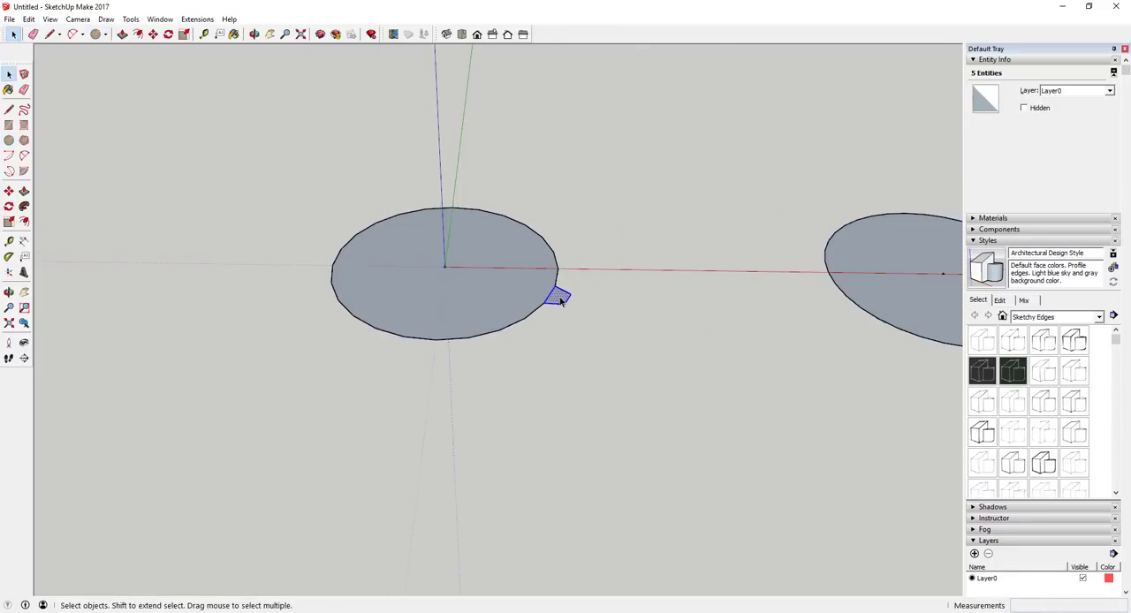
{"action": "scroll", "coordinate": [562, 301], "scroll_direction": "up", "scroll_amount": 4}
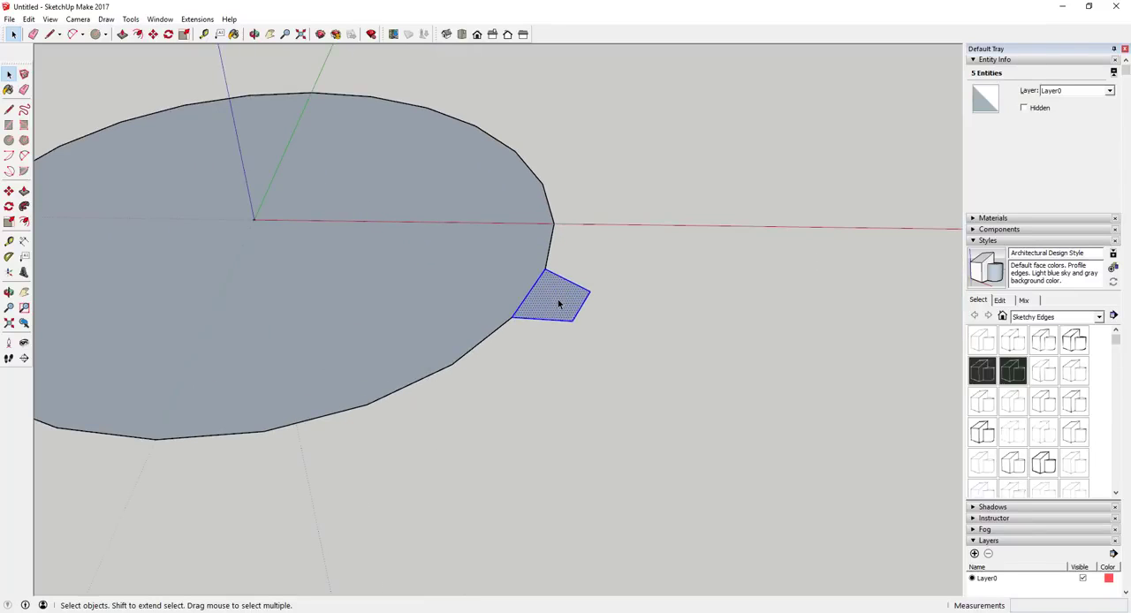
{"action": "key", "text": "q"}
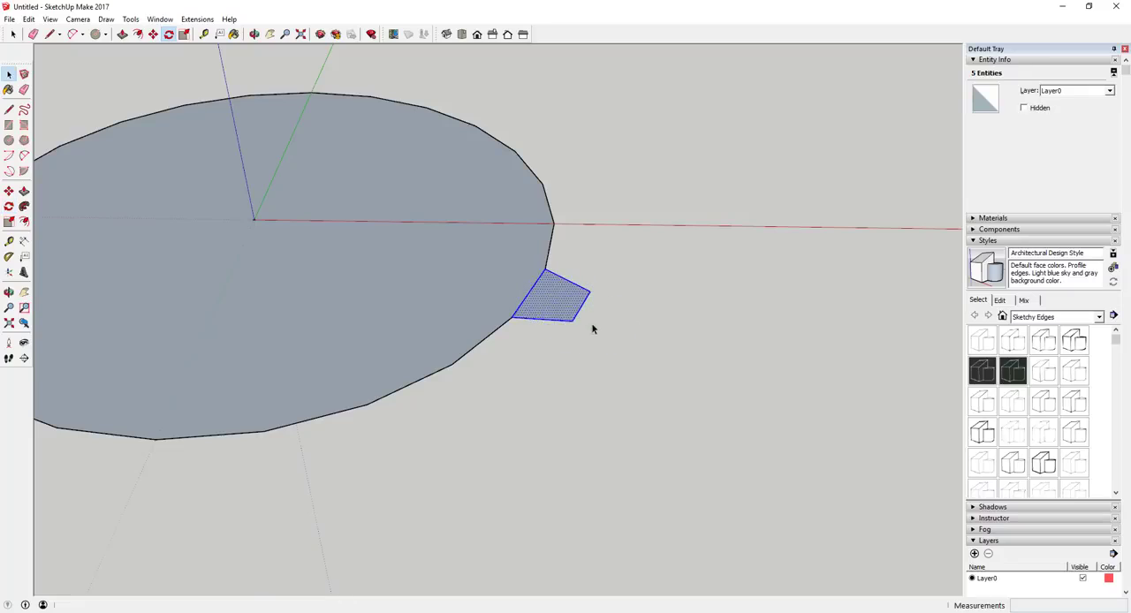
{"action": "key", "text": "space"}
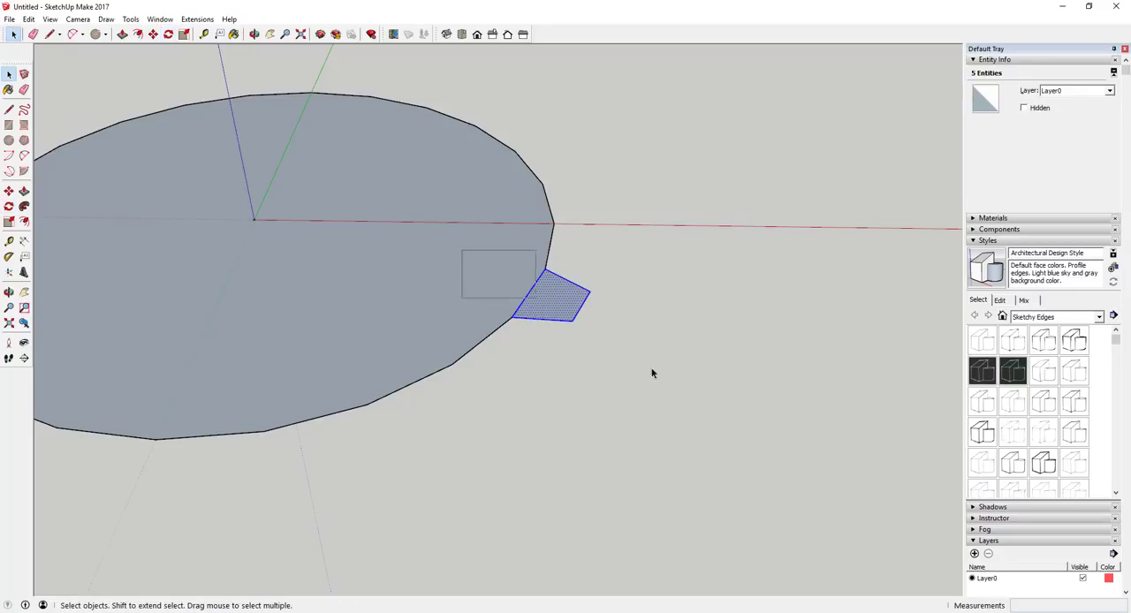
{"action": "key", "text": "q"}
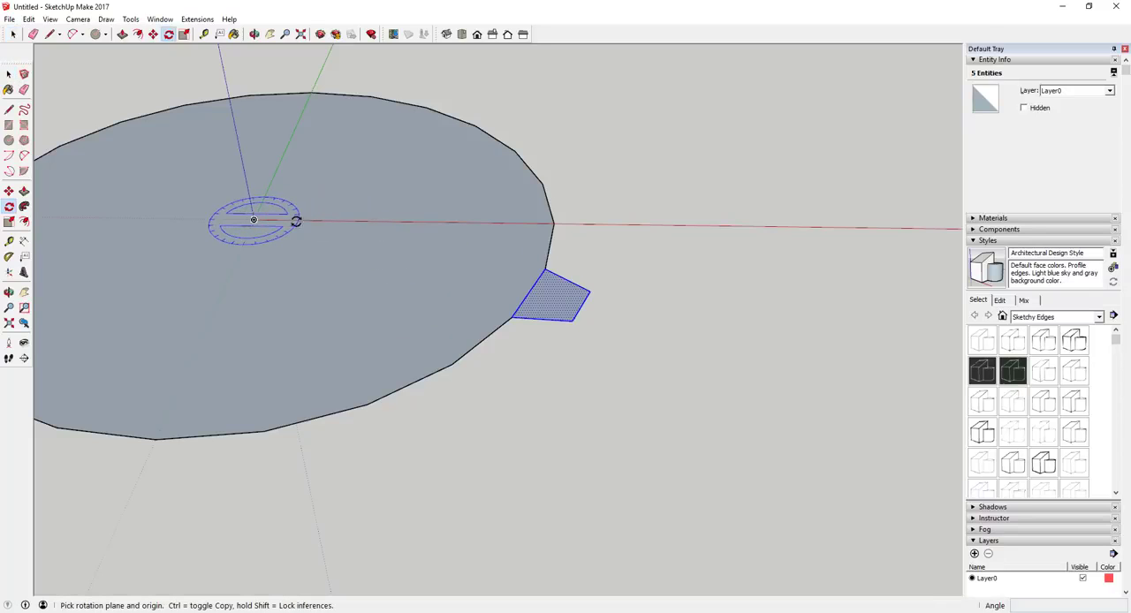
{"action": "scroll", "coordinate": [636, 283], "scroll_direction": "down", "scroll_amount": 4}
{"action": "scroll", "coordinate": [495, 255], "scroll_direction": "up", "scroll_amount": 3}
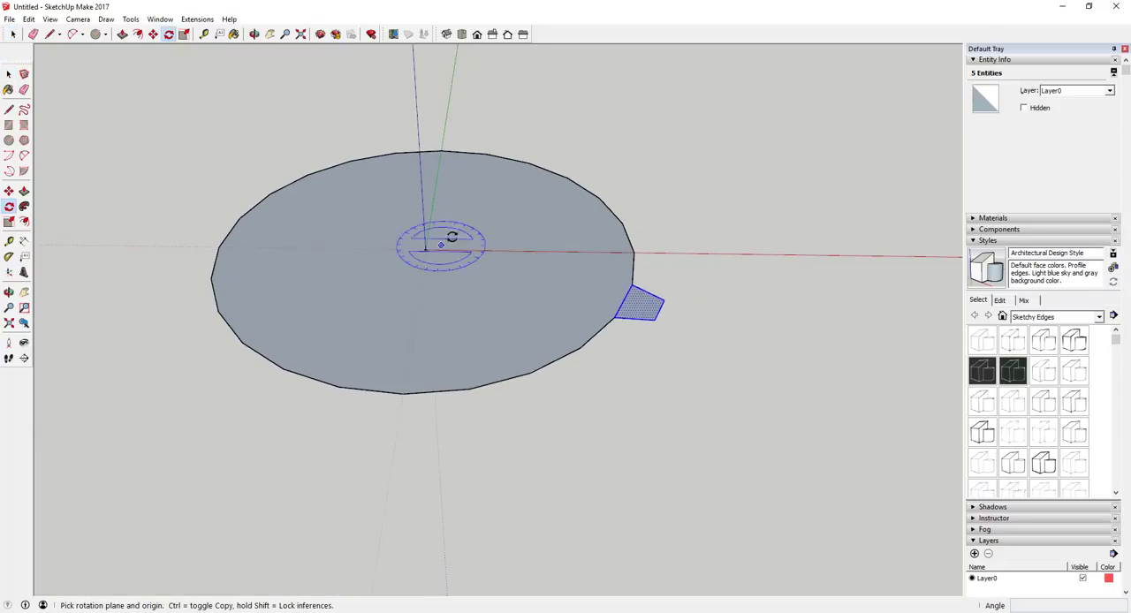
{"action": "key", "text": "space"}
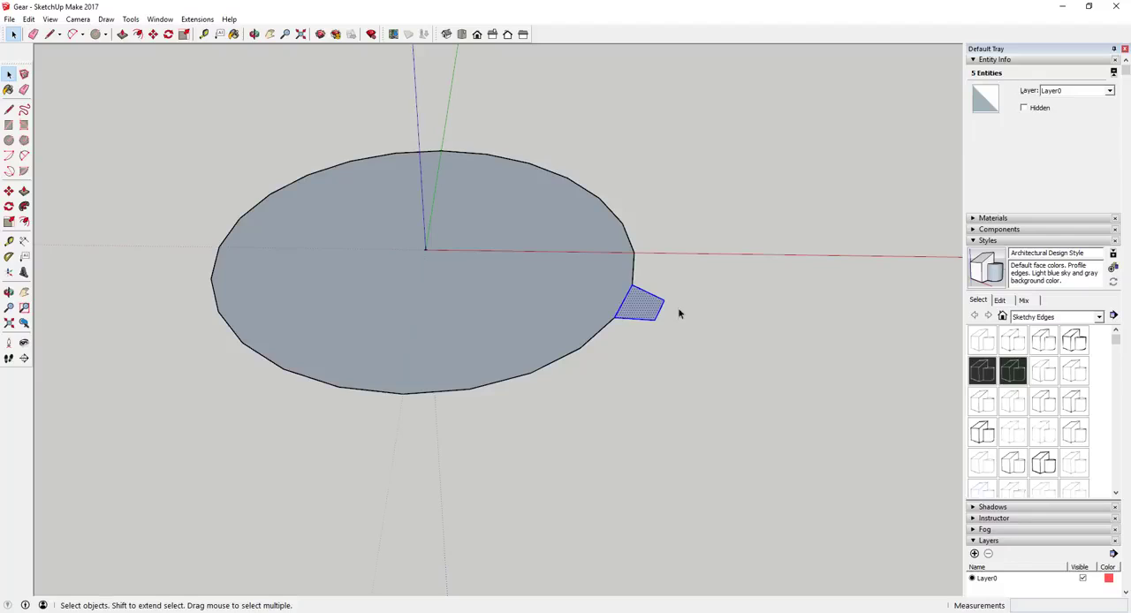
{"action": "key", "text": "q"}
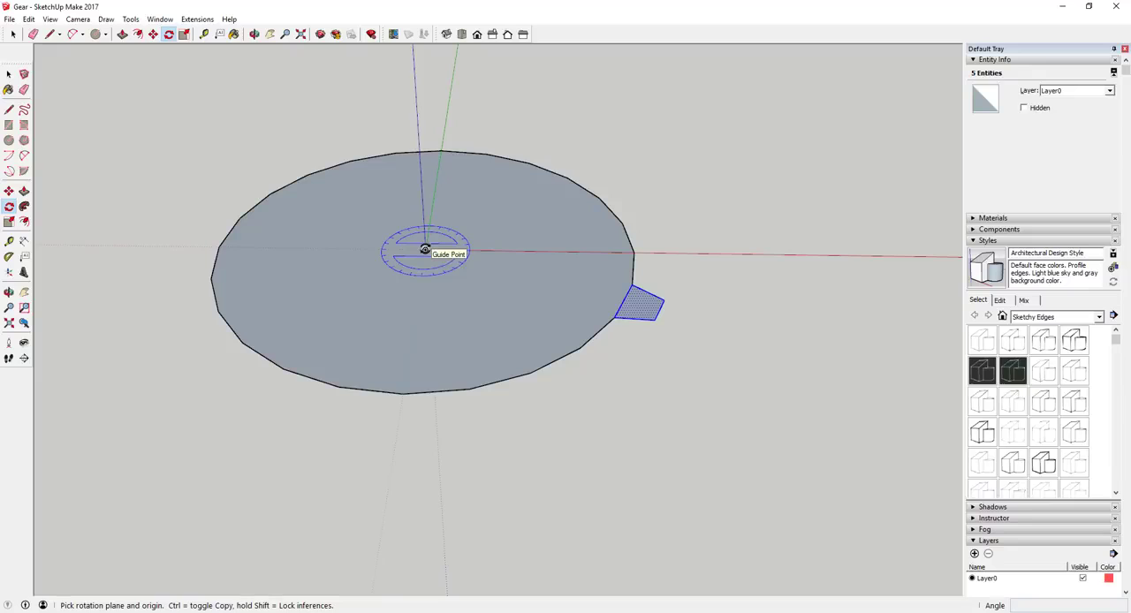
{"action": "left_click", "coordinate": [425, 250]}
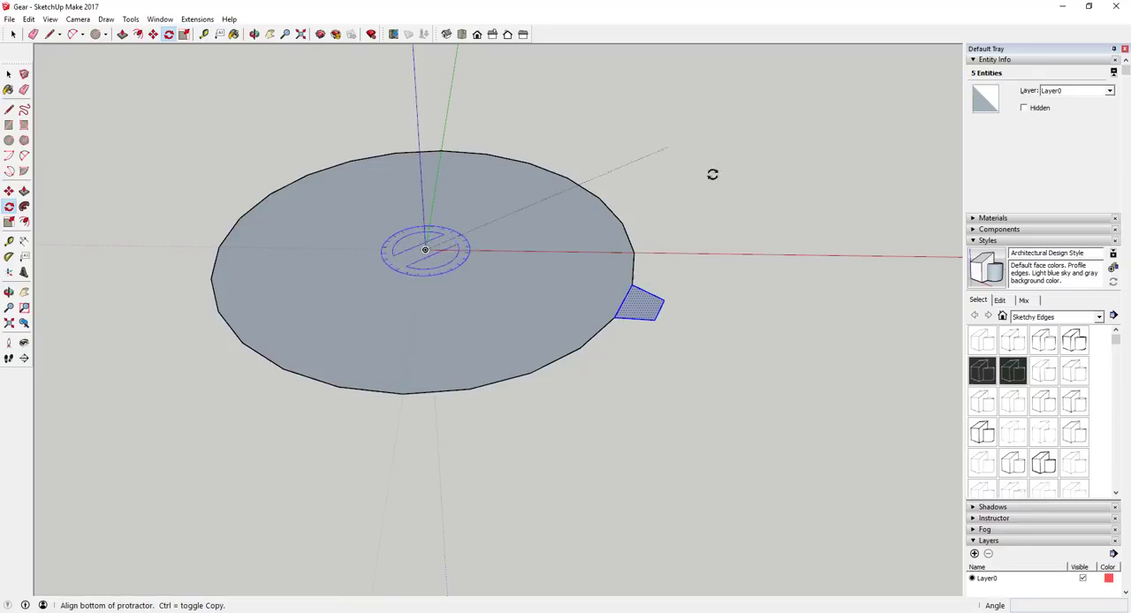
{"action": "left_click", "coordinate": [633, 287]}
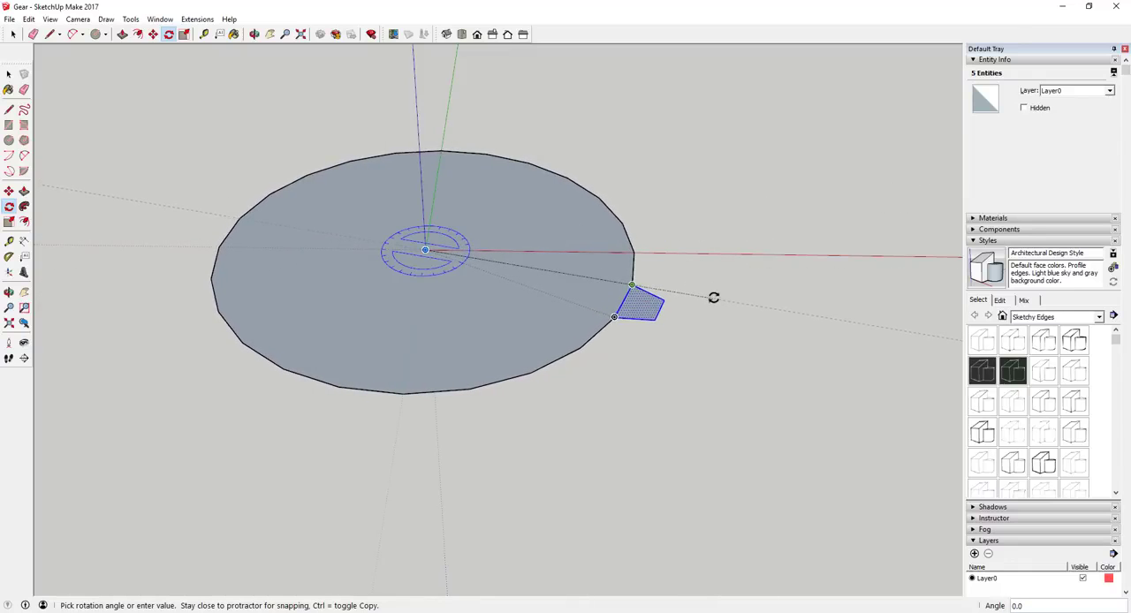
{"action": "key", "text": "space"}
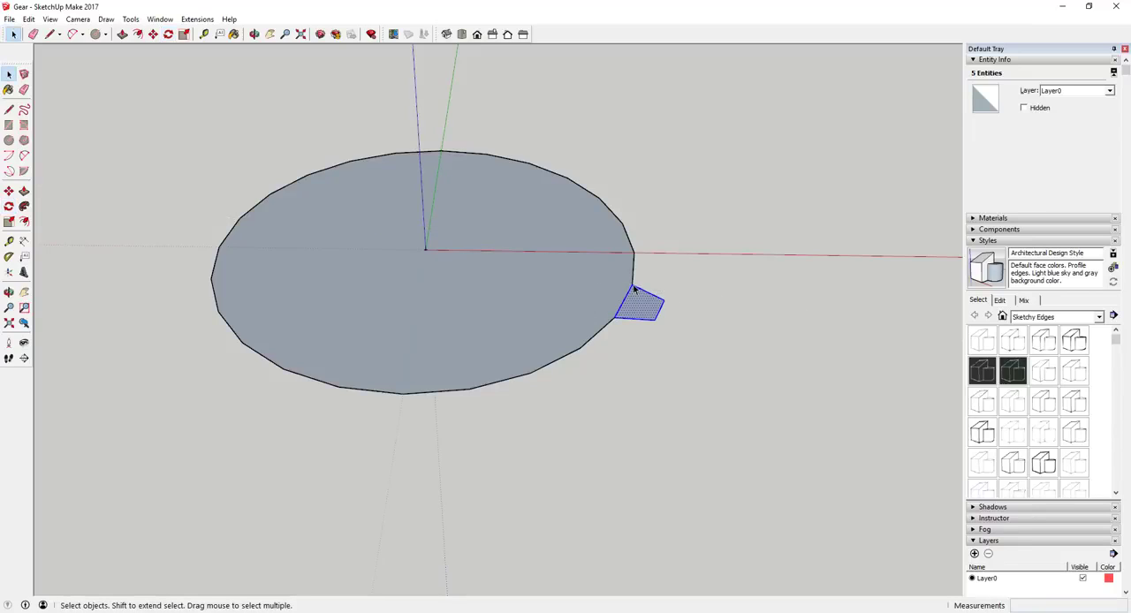
Rotate-copy the selected tooth 30 degrees about the 24-sided circle's centre point and array the copy with *12 around the circle.
{"action": "key", "text": "q"}
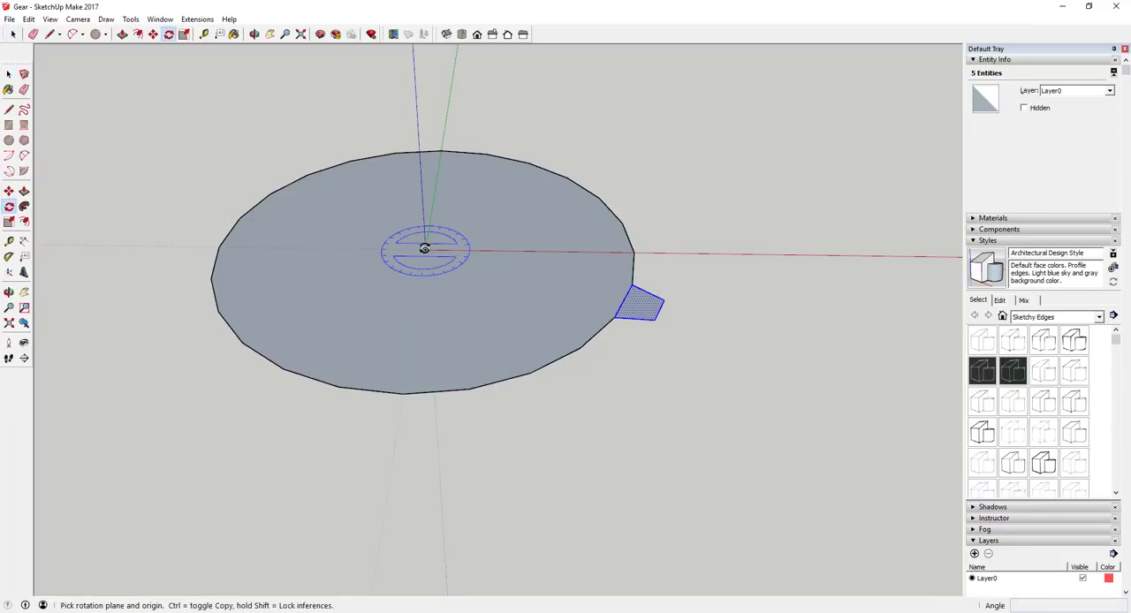
{"action": "left_click", "coordinate": [426, 250]}
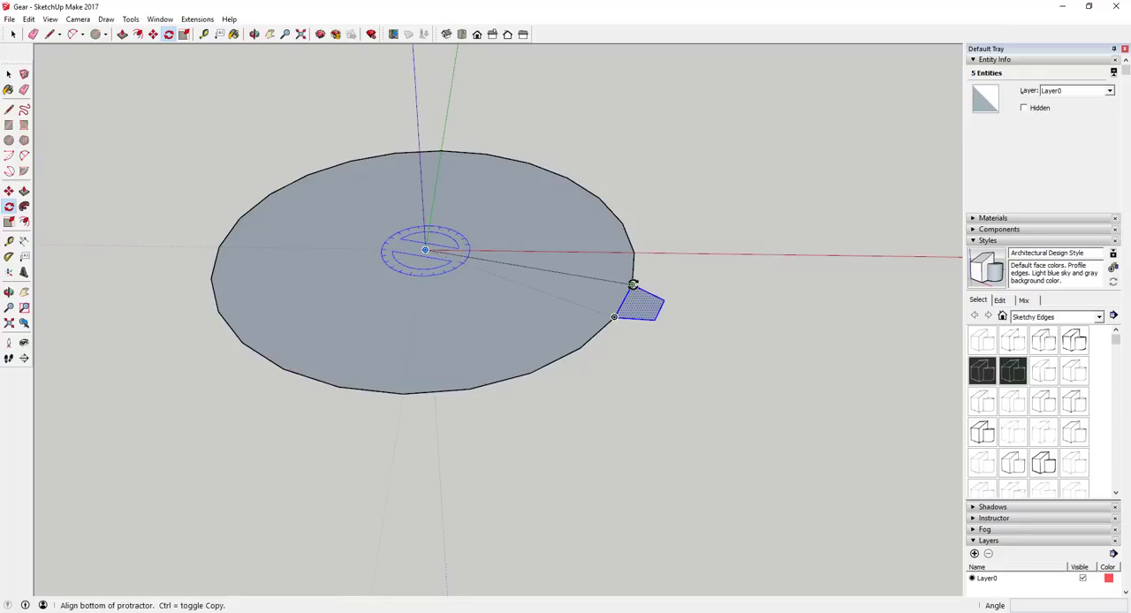
{"action": "left_click", "coordinate": [632, 284]}
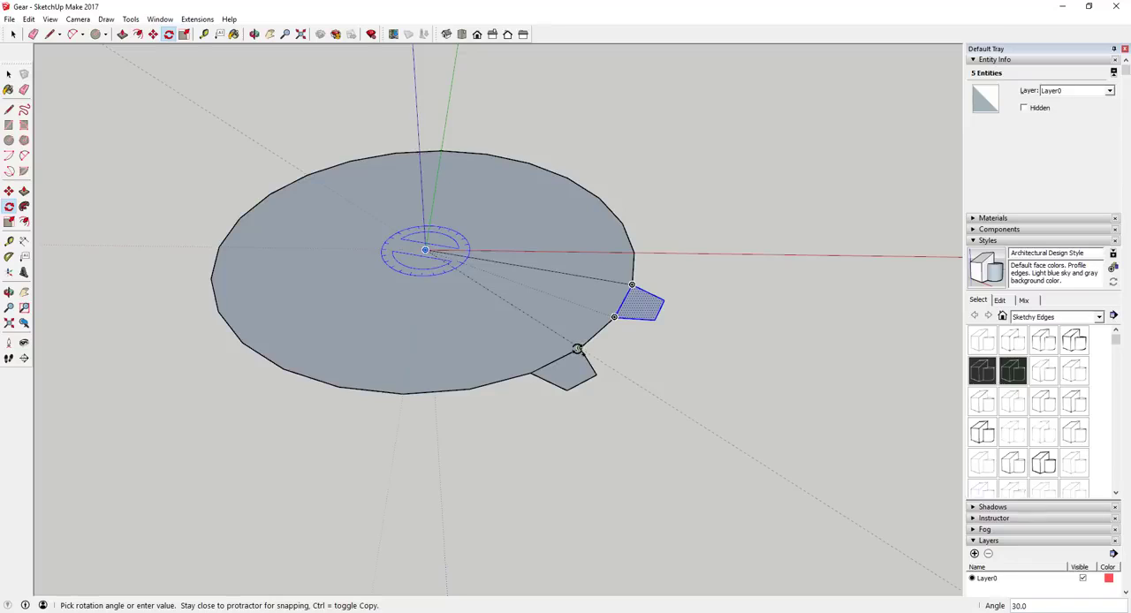
{"action": "left_click", "coordinate": [579, 349]}
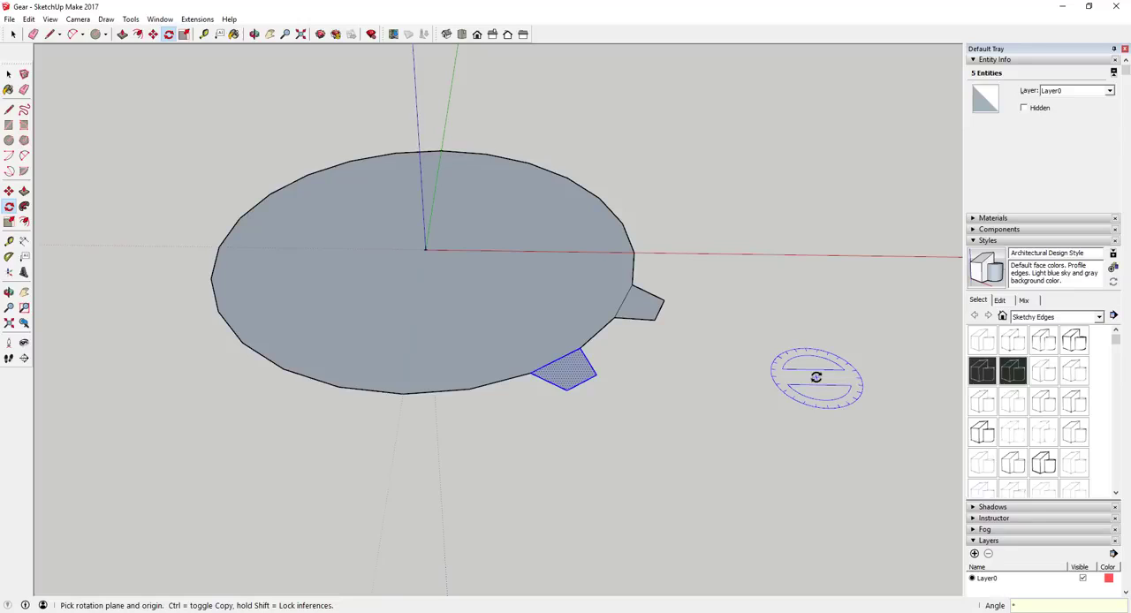
{"action": "key", "text": "Return"}
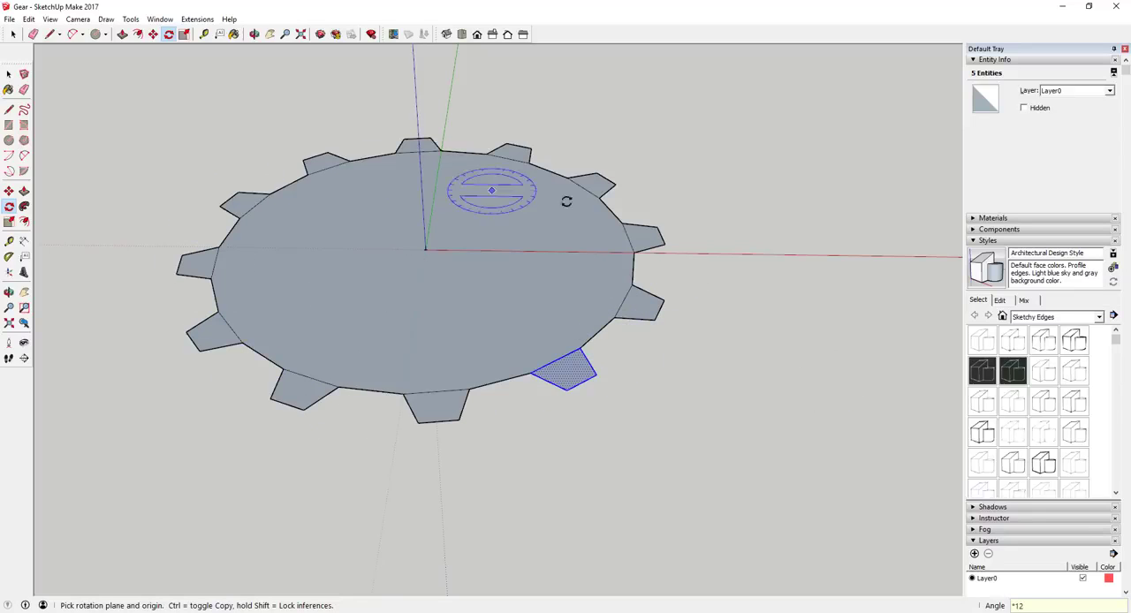
{"action": "scroll", "coordinate": [536, 298], "scroll_direction": "down", "scroll_amount": 3}
{"action": "key", "text": "space"}
Select the face and bounding edges of the 36-sided circle's tooth.
{"action": "key", "text": "o"}
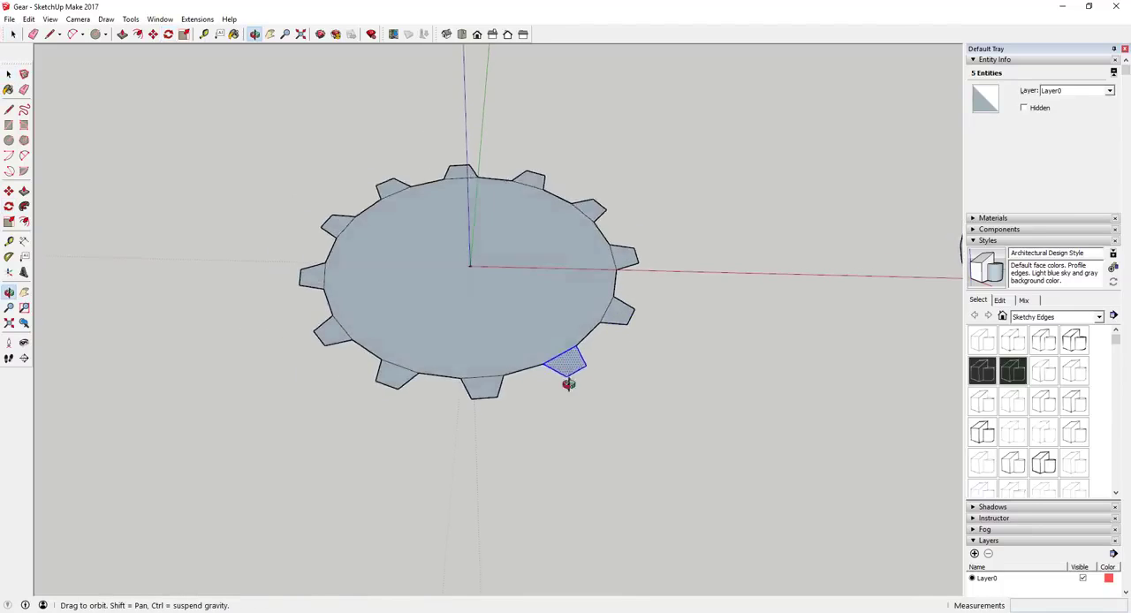
{"action": "left_click_drag", "start_coordinate": [568, 383], "coordinate": [580, 419]}
{"action": "key", "text": "space"}
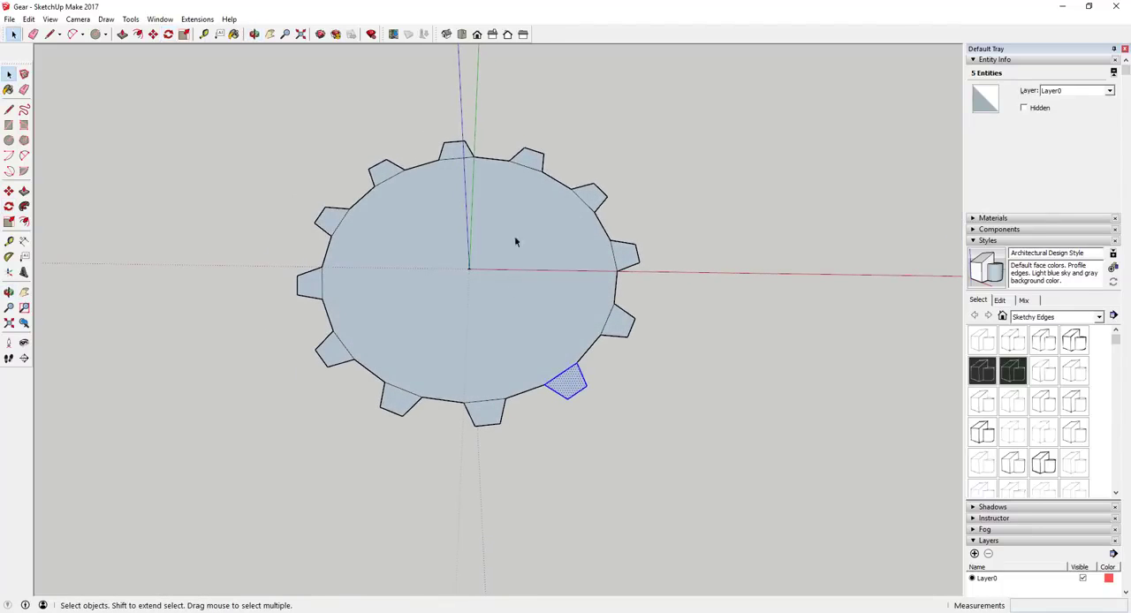
{"action": "scroll", "coordinate": [465, 262], "scroll_direction": "down", "scroll_amount": 5}
{"action": "scroll", "coordinate": [614, 277], "scroll_direction": "up", "scroll_amount": 6}
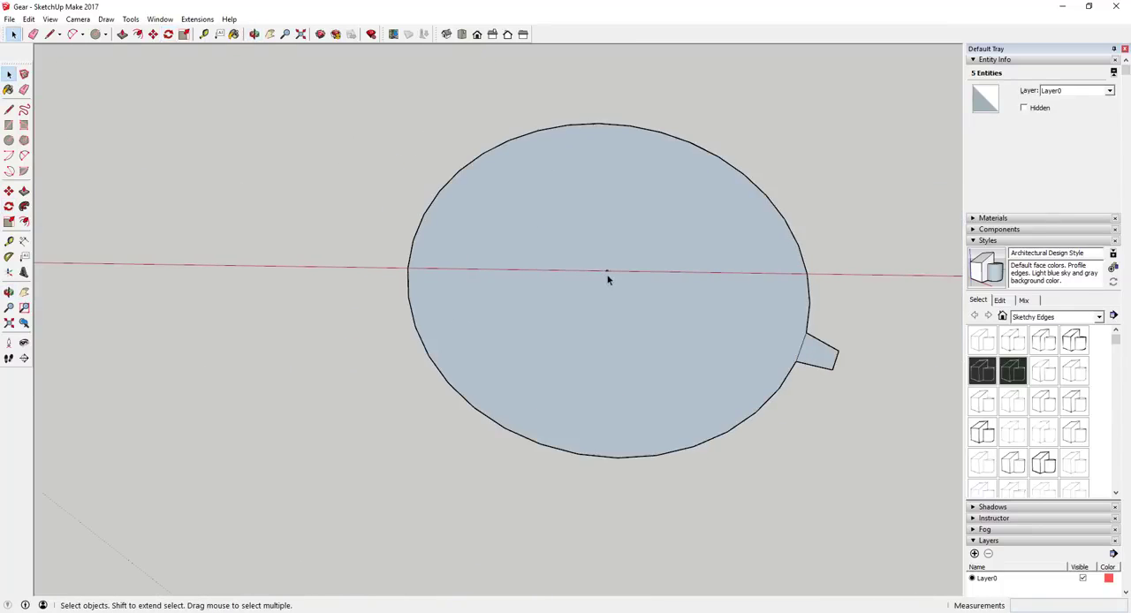
{"action": "left_click", "coordinate": [634, 294]}
{"action": "double_click", "coordinate": [816, 351]}
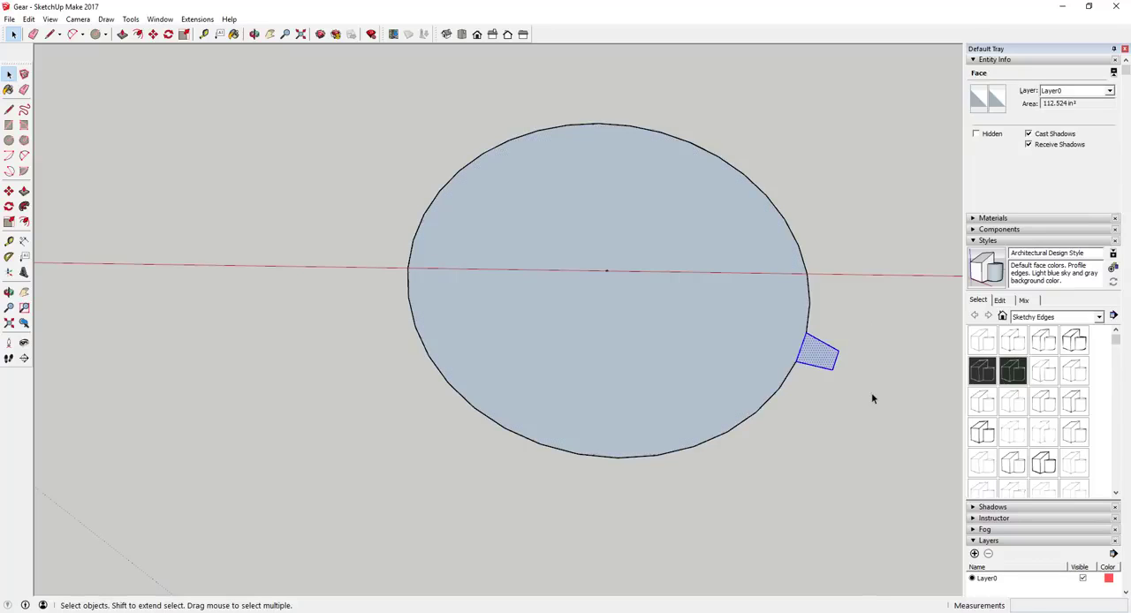
Rotate-copy the selected tooth 20 degrees about the 36-sided circle's centre point and array the copy with *18 around the circle.
{"action": "key", "text": "q"}
{"action": "left_click", "coordinate": [606, 271]}
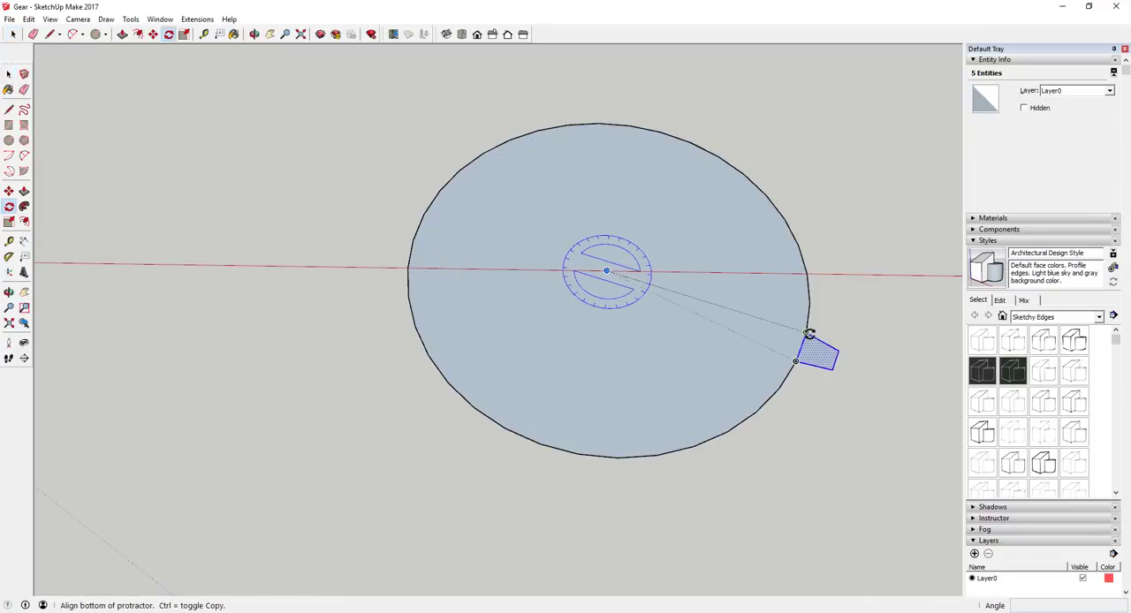
{"action": "left_click", "coordinate": [806, 333]}
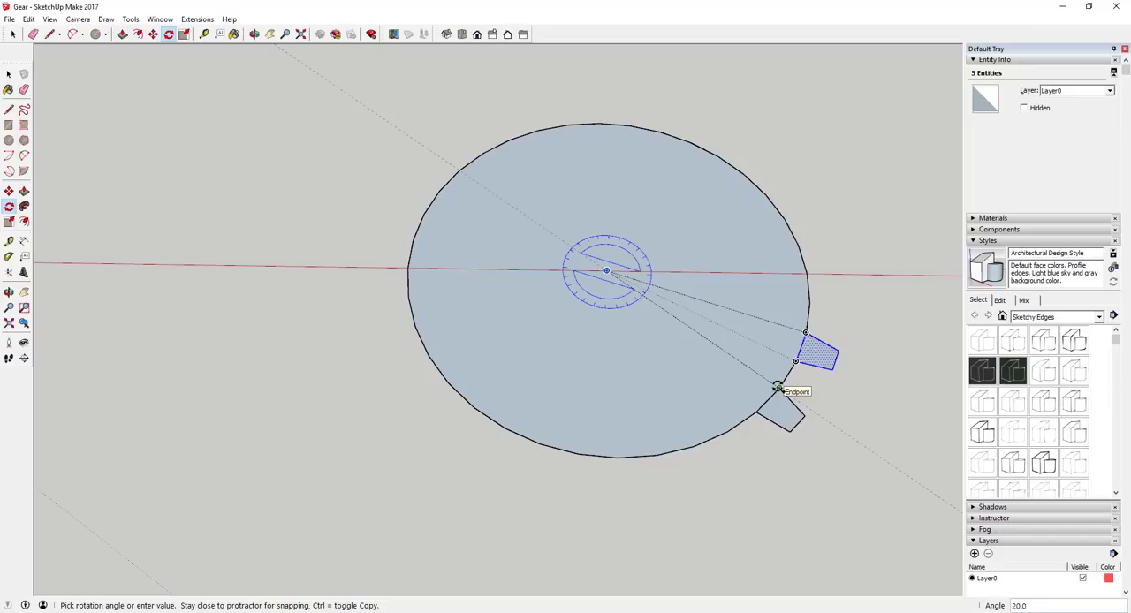
{"action": "left_click", "coordinate": [778, 388]}
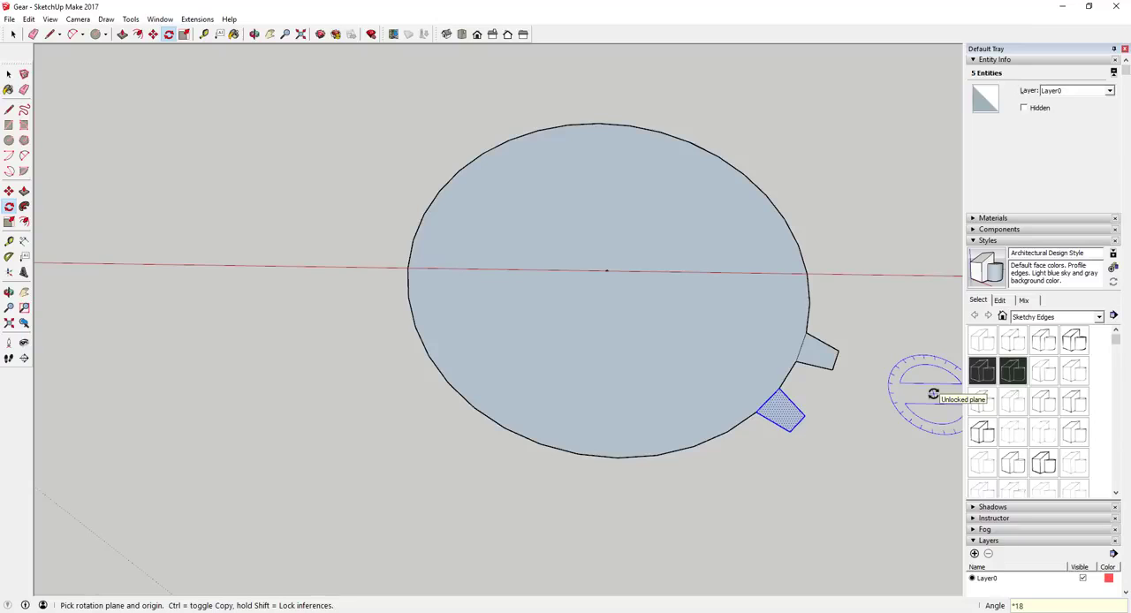
{"action": "key", "text": "Return"}
{"action": "scroll", "coordinate": [704, 245], "scroll_direction": "down", "scroll_amount": 2}
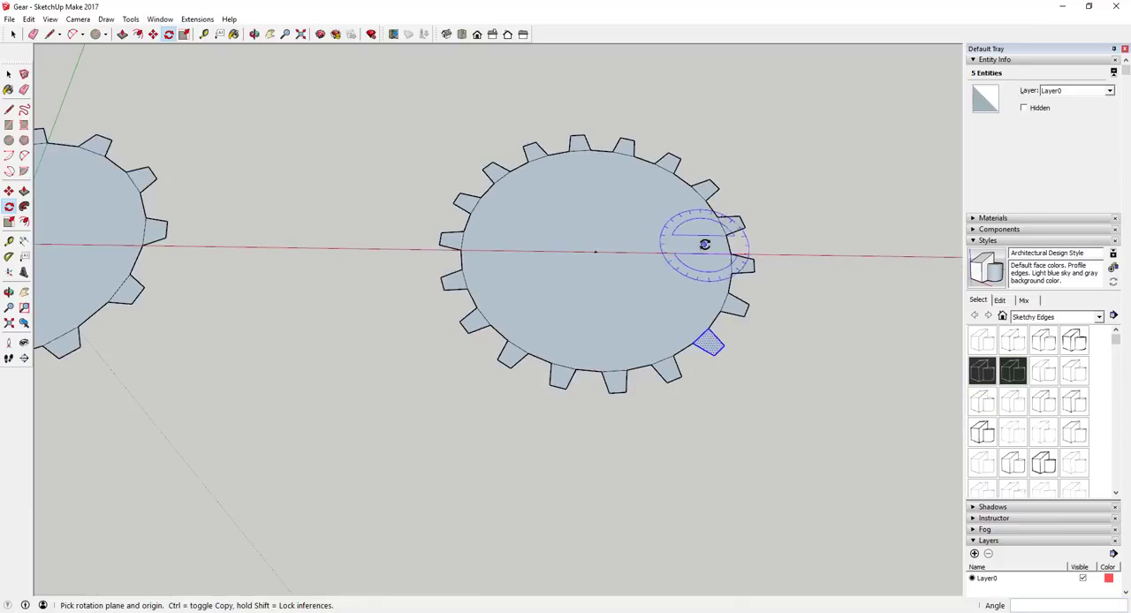
{"action": "scroll", "coordinate": [704, 244], "scroll_direction": "down", "scroll_amount": 5}
Erase the edges separating the teeth from the 24-sided circle so the gear becomes one face.
{"action": "key", "text": "space"}
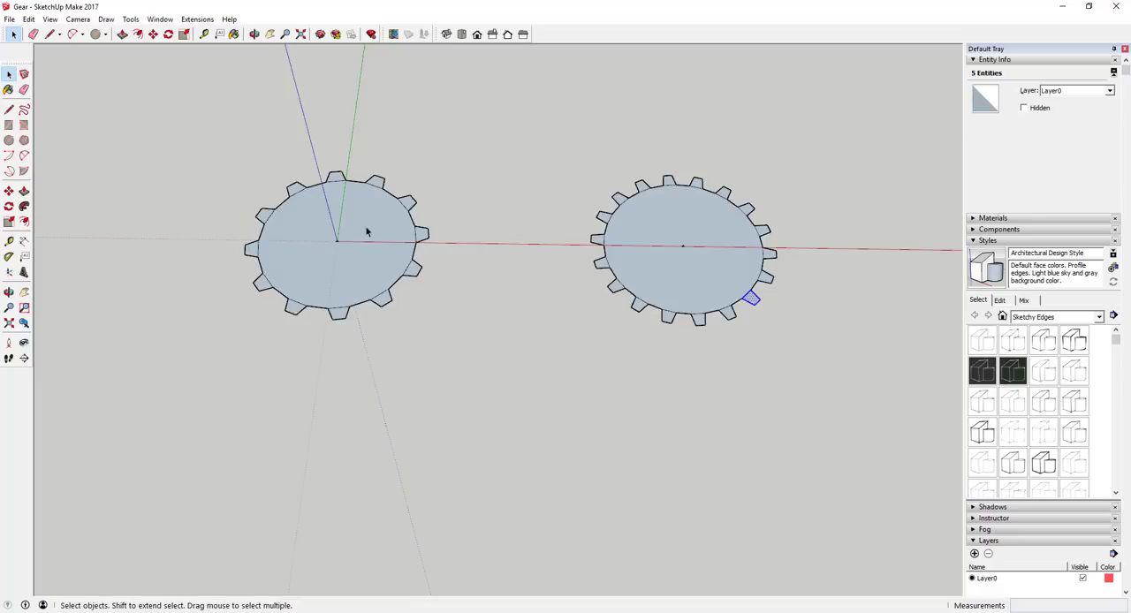
{"action": "scroll", "coordinate": [343, 283], "scroll_direction": "up", "scroll_amount": 3}
{"action": "key", "text": "e"}
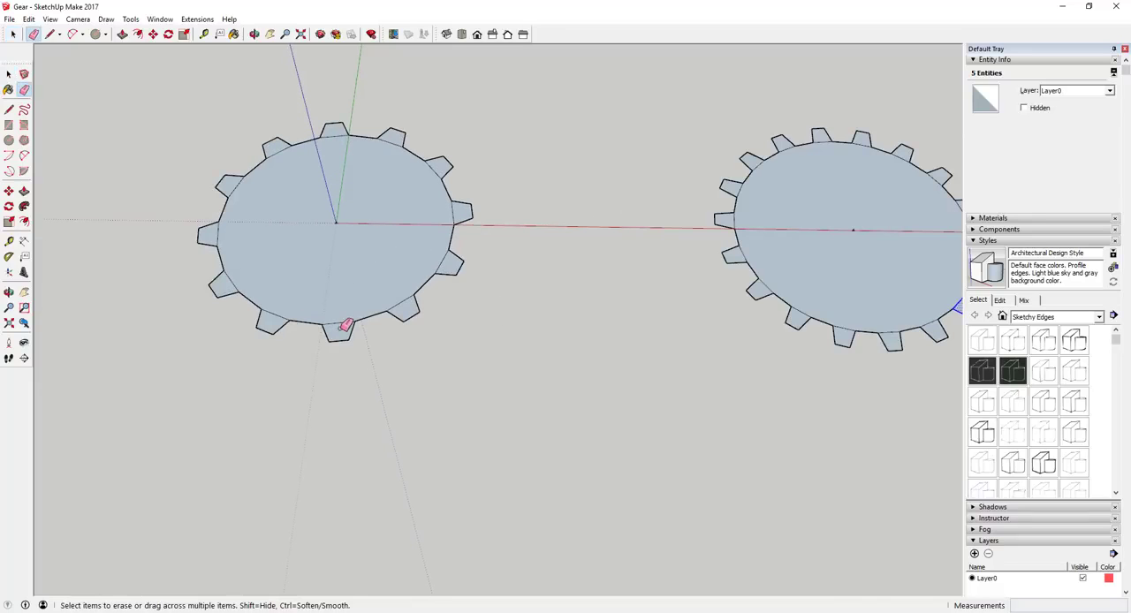
{"action": "mouse_move", "coordinate": [404, 299]}
{"action": "left_mouse_down"}
{"action": "mouse_move", "coordinate": [449, 261]}
{"action": "mouse_move", "coordinate": [458, 210]}
{"action": "mouse_move", "coordinate": [437, 165]}
{"action": "left_mouse_up"}
{"action": "mouse_move", "coordinate": [437, 166]}
{"action": "left_mouse_down"}
{"action": "mouse_move", "coordinate": [392, 131]}
{"action": "mouse_move", "coordinate": [336, 127]}
{"action": "mouse_move", "coordinate": [298, 157]}
{"action": "mouse_move", "coordinate": [286, 149]}
{"action": "mouse_move", "coordinate": [235, 179]}
{"action": "mouse_move", "coordinate": [241, 232]}
{"action": "mouse_move", "coordinate": [222, 278]}
{"action": "mouse_move", "coordinate": [273, 315]}
{"action": "mouse_move", "coordinate": [298, 273]}
{"action": "left_mouse_up"}
Try extruding the merged 12-tooth gear face about 2 1/16" with Push/Pull and undo the extrusion.
{"action": "key", "text": "space"}
{"action": "key", "text": "p"}
{"action": "middle_click_drag", "start_coordinate": [298, 298], "coordinate": [359, 242]}
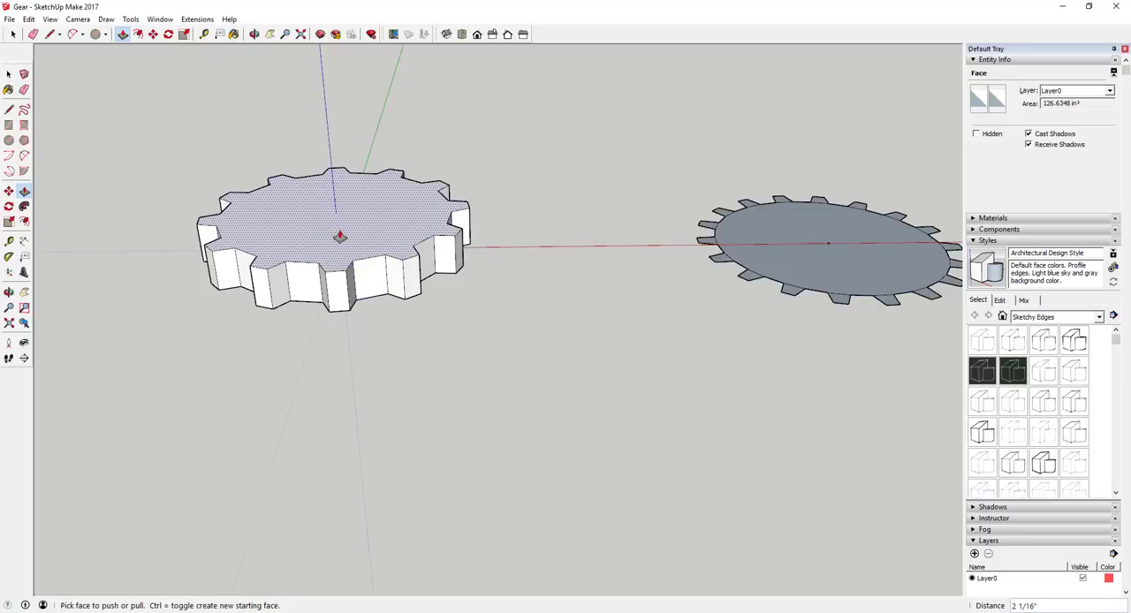
{"action": "key", "text": "ctrl+z"}
Try extruding the 36-sided circle's face about 13/16" while its teeth are still separate, and undo the extrusion.
{"action": "middle_click_drag", "start_coordinate": [778, 247], "coordinate": [840, 274]}
{"action": "key", "text": "p"}
{"action": "left_click_drag", "start_coordinate": [831, 280], "coordinate": [833, 266]}
{"action": "left_click", "coordinate": [834, 266]}
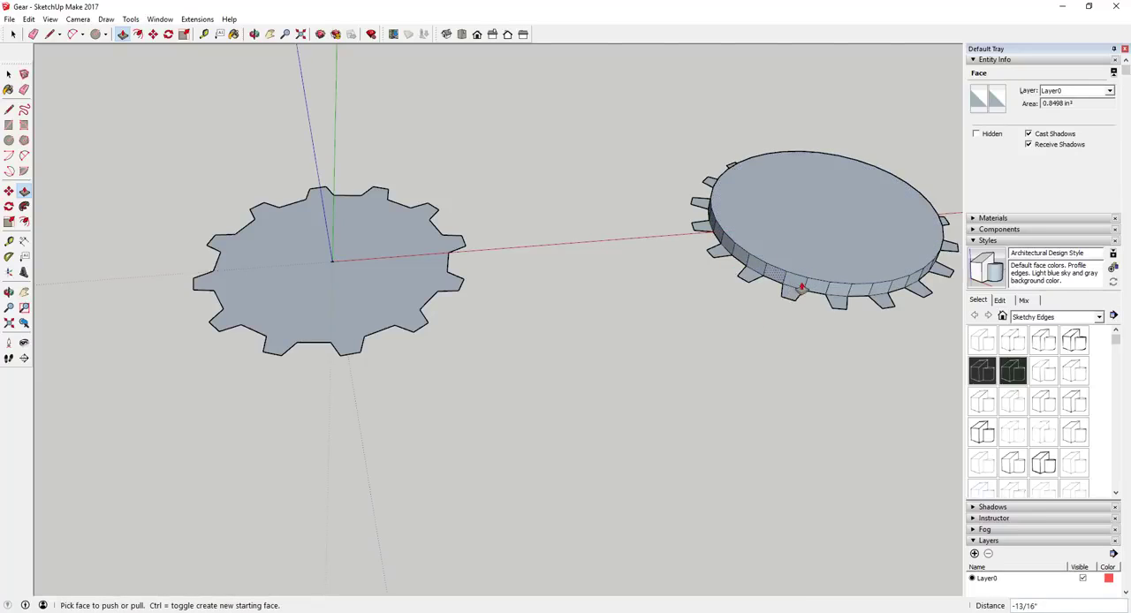
{"action": "key", "text": "ctrl+z"}
Erase the edges between the 36-sided circle and its teeth to merge the 18-tooth gear into one face.
{"action": "key", "text": "e"}
{"action": "scroll", "coordinate": [808, 292], "scroll_direction": "up", "scroll_amount": 3}
{"action": "mouse_move", "coordinate": [750, 227]}
{"action": "middle_mouse_down", "text": "shift"}
{"action": "mouse_move", "coordinate": [628, 276]}
{"action": "mouse_move", "coordinate": [535, 383]}
{"action": "middle_mouse_up", "text": "shift"}
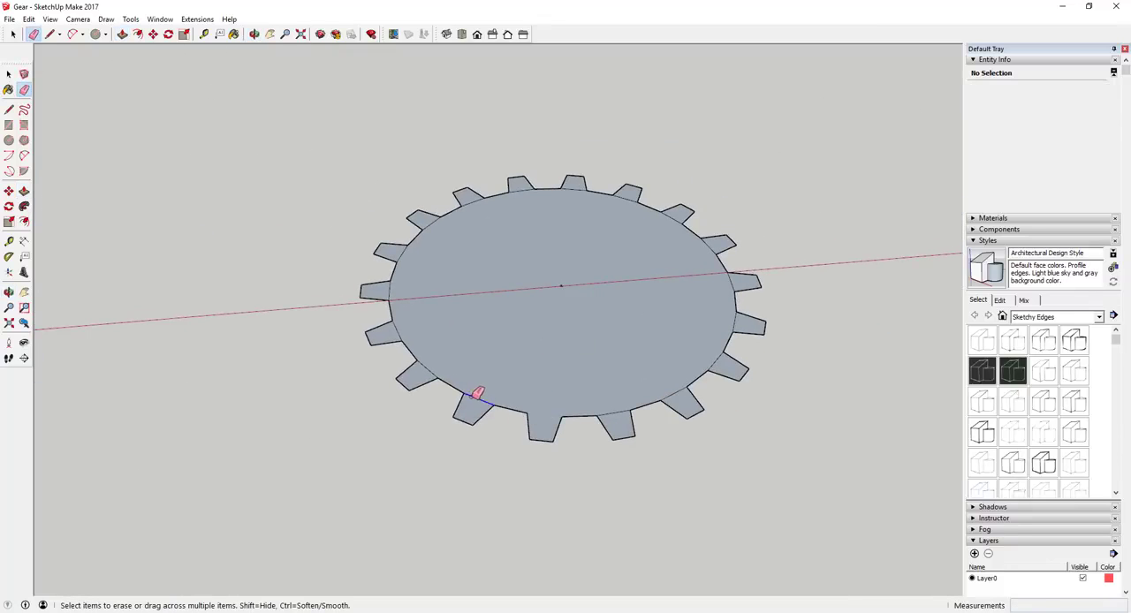
{"action": "mouse_move", "coordinate": [477, 394]}
{"action": "left_mouse_down"}
{"action": "mouse_move", "coordinate": [429, 374]}
{"action": "mouse_move", "coordinate": [466, 201]}
{"action": "mouse_move", "coordinate": [672, 222]}
{"action": "mouse_move", "coordinate": [682, 392]}
{"action": "left_mouse_up"}
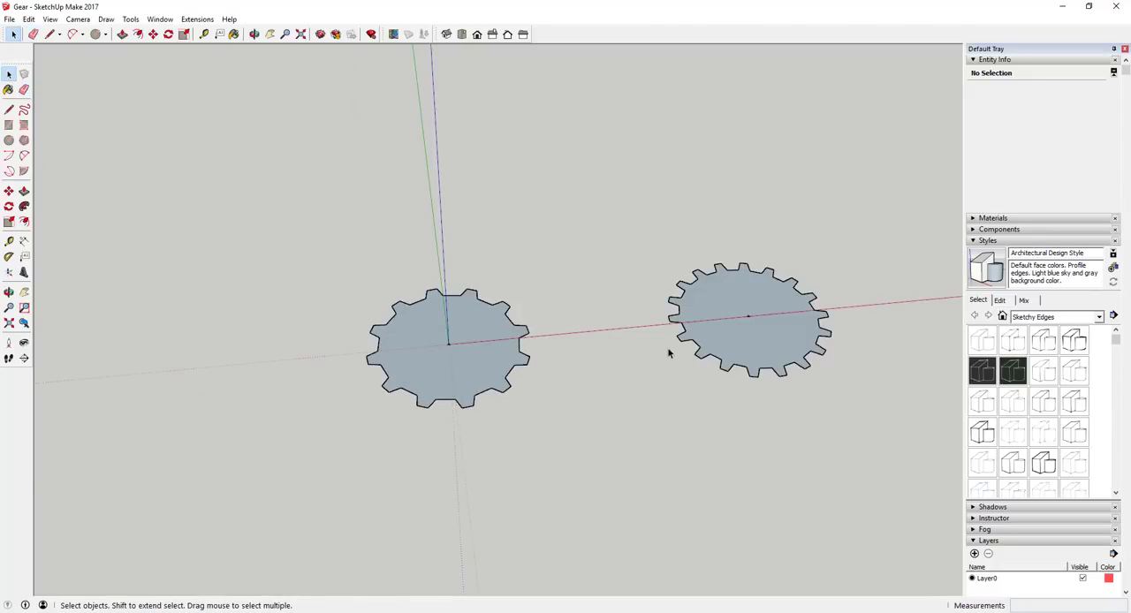
Draw a 36-sided circle at the 12-tooth gear's centre point and delete its inner face to open a hole.
{"action": "middle_click_drag", "start_coordinate": [669, 354], "coordinate": [477, 328]}
{"action": "scroll", "coordinate": [442, 354], "scroll_direction": "up", "scroll_amount": 3}
{"action": "key", "text": "c"}
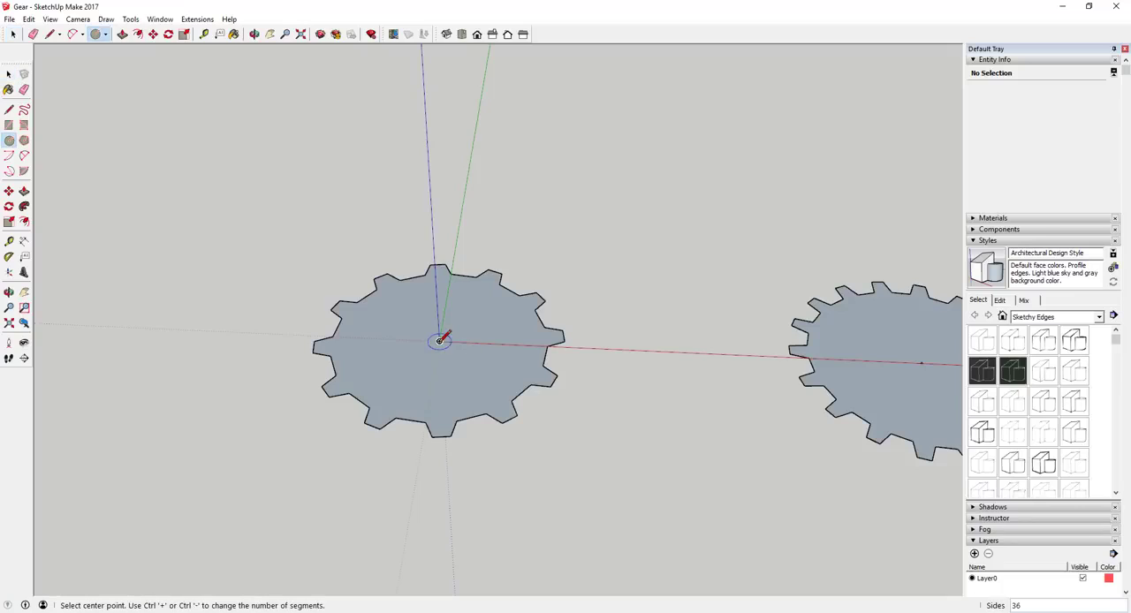
{"action": "left_click", "coordinate": [440, 340]}
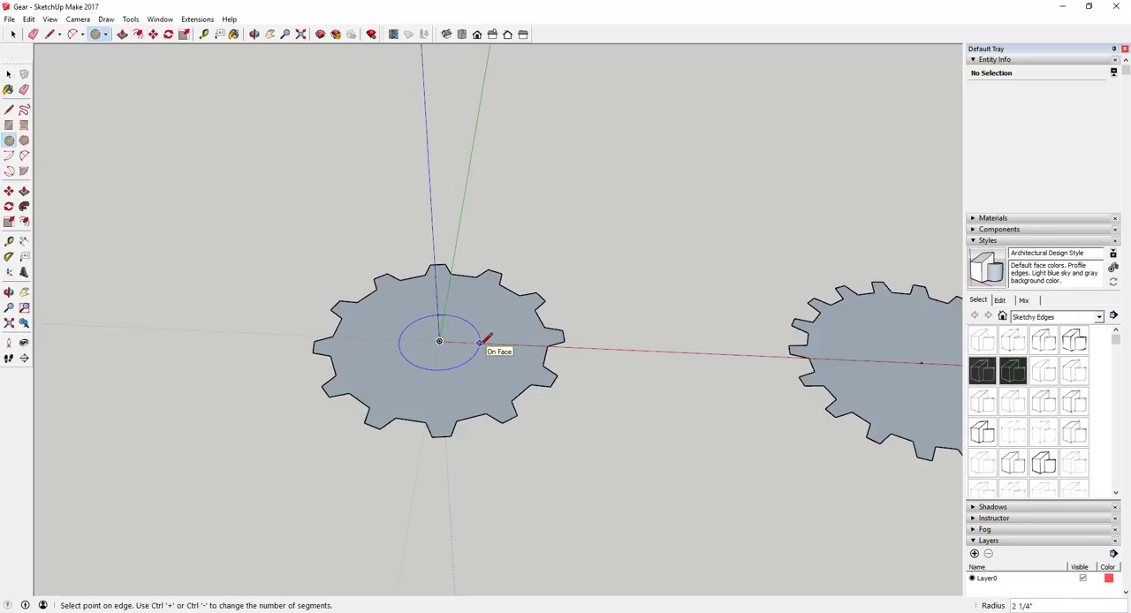
{"action": "key", "text": "Return"}
{"action": "key", "text": "space"}
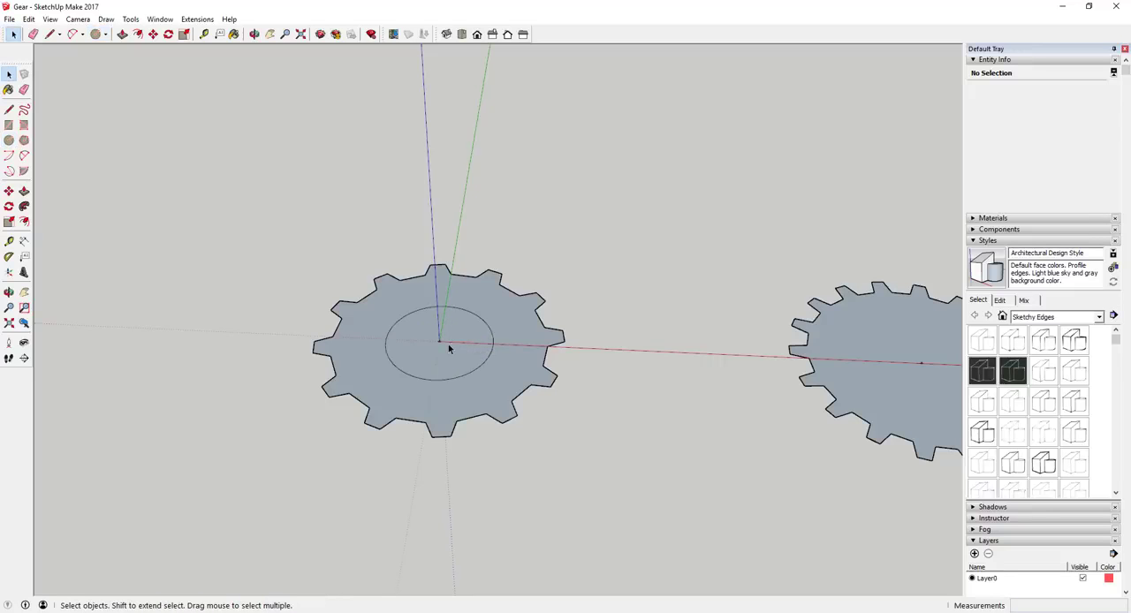
{"action": "left_click", "coordinate": [449, 345]}
{"action": "key", "text": "Delete"}
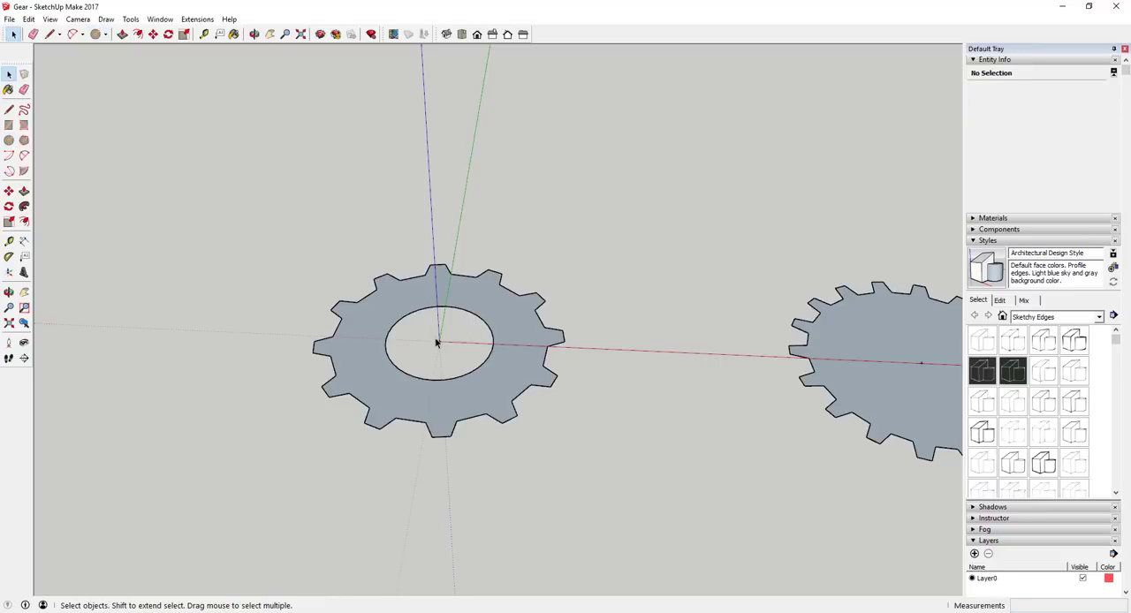
{"action": "mouse_move", "coordinate": [435, 342]}
{"action": "middle_mouse_down"}
{"action": "mouse_move", "coordinate": [518, 303]}
{"action": "mouse_move", "coordinate": [429, 336]}
{"action": "mouse_move", "coordinate": [442, 336]}
{"action": "mouse_move", "coordinate": [436, 349]}
{"action": "middle_mouse_up"}
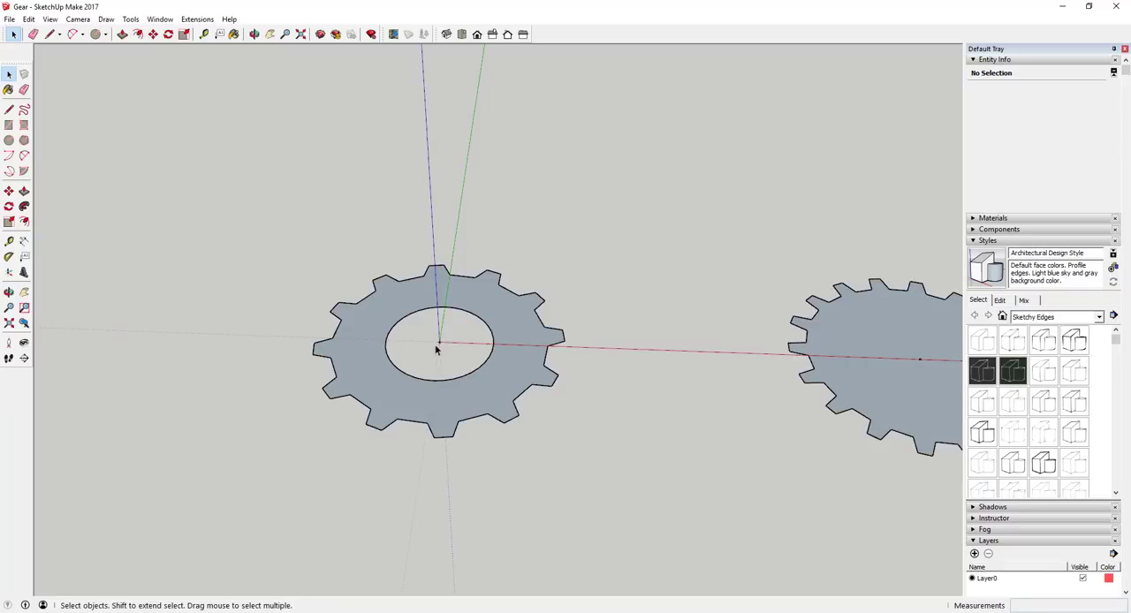
Draw a circle at the 18-tooth gear's centre point and delete its inner face to open a matching hole.
{"action": "key", "text": "c"}
{"action": "scroll", "coordinate": [672, 331], "scroll_direction": "down", "scroll_amount": 1}
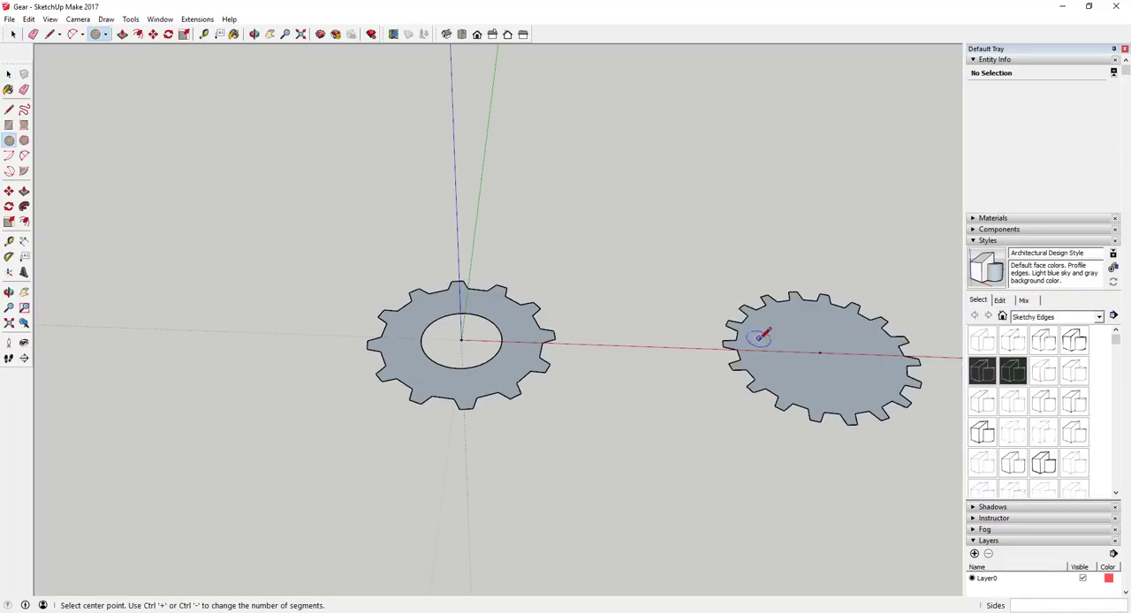
{"action": "left_click", "coordinate": [819, 353]}
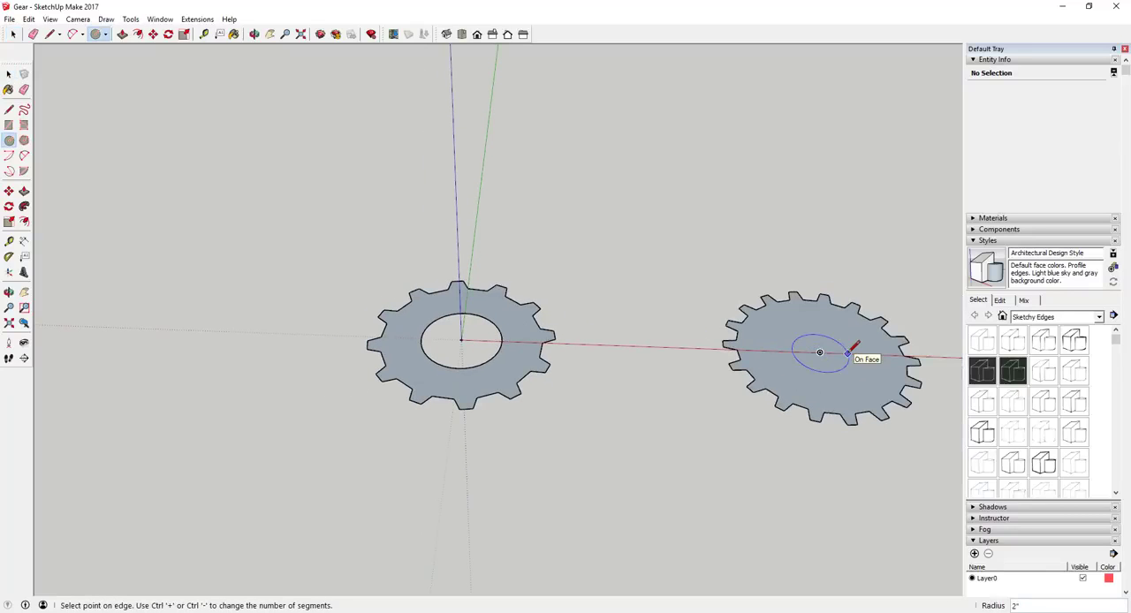
{"action": "key", "text": "Return"}
{"action": "key", "text": "space"}
{"action": "left_click", "coordinate": [835, 362]}
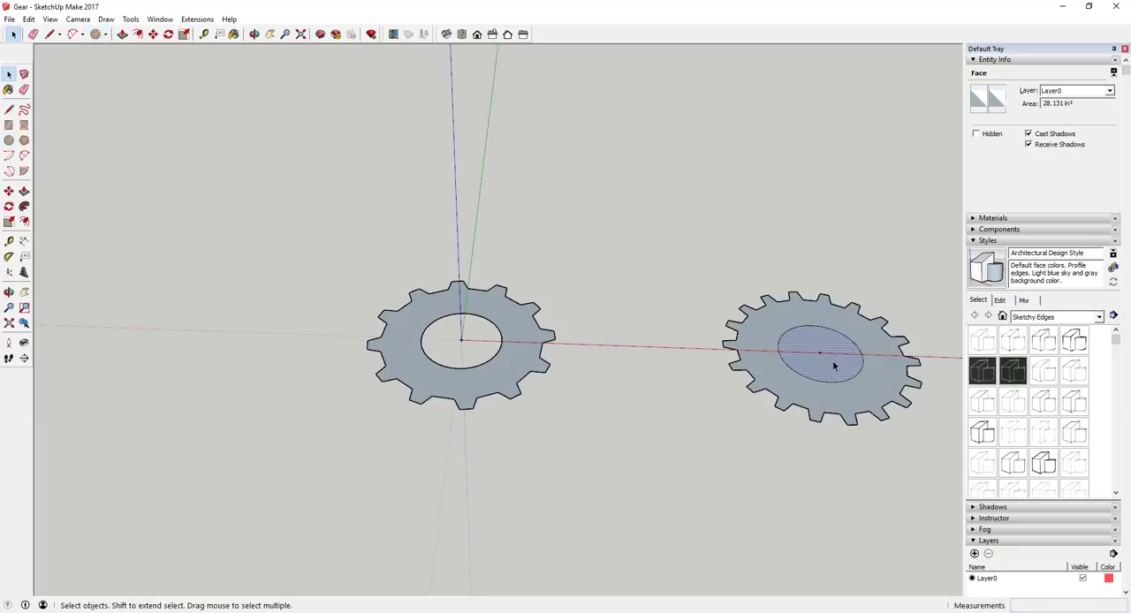
{"action": "key", "text": "Delete"}
Examine the finished 12-tooth and 18-tooth gear outlines and their centre holes.
{"action": "scroll", "coordinate": [886, 370], "scroll_direction": "up", "scroll_amount": 5}
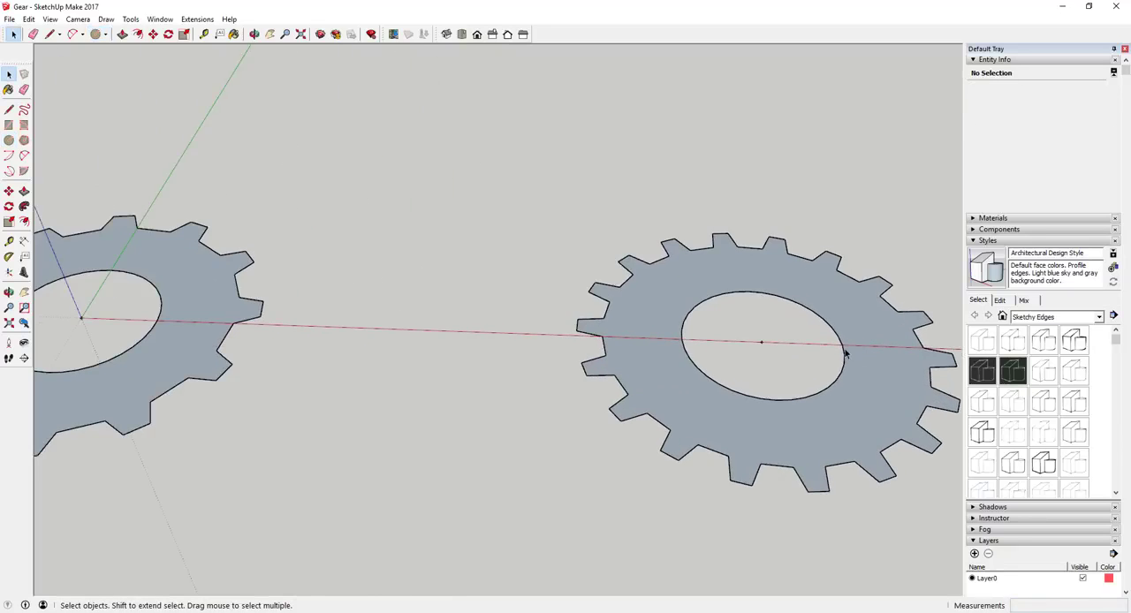
{"action": "scroll", "coordinate": [636, 343], "scroll_direction": "down", "scroll_amount": 5}
{"action": "scroll", "coordinate": [463, 326], "scroll_direction": "up", "scroll_amount": 3}
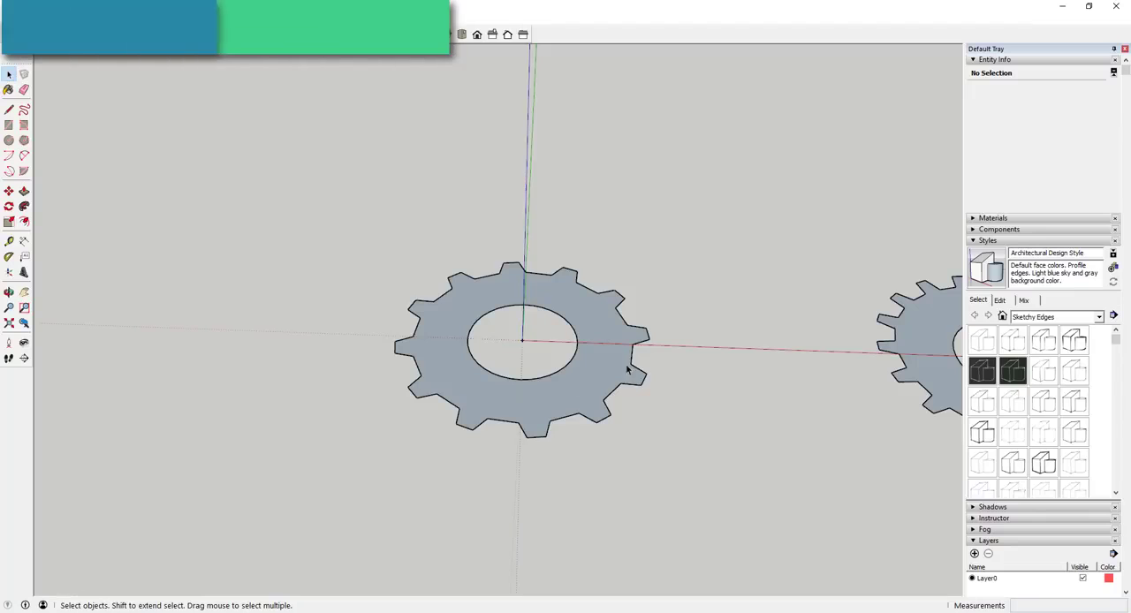
{"action": "scroll", "coordinate": [614, 344], "scroll_direction": "up", "scroll_amount": 2}
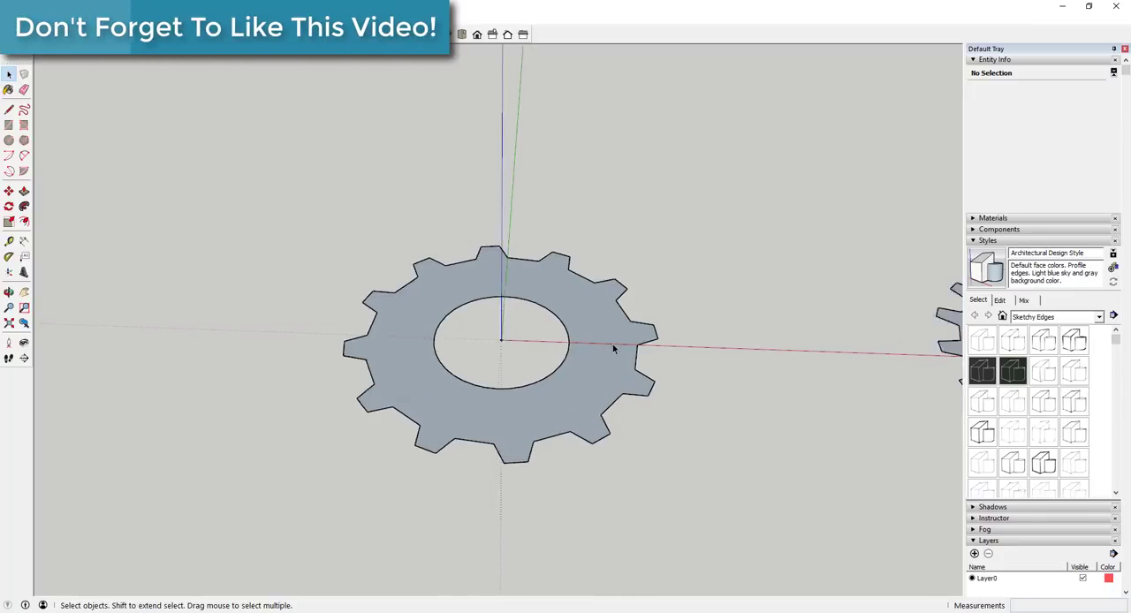
{"action": "scroll", "coordinate": [614, 345], "scroll_direction": "down", "scroll_amount": 2}
{"action": "scroll", "coordinate": [707, 373], "scroll_direction": "down", "scroll_amount": 2}
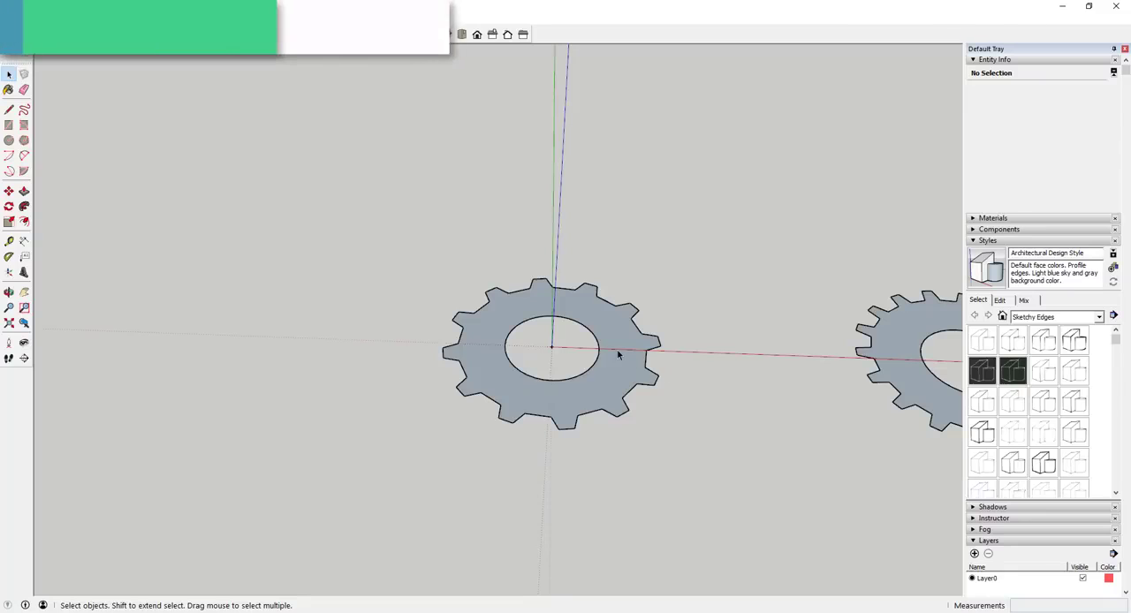
{"action": "scroll", "coordinate": [650, 362], "scroll_direction": "down", "scroll_amount": 2}
{"action": "scroll", "coordinate": [650, 363], "scroll_direction": "up", "scroll_amount": 2}
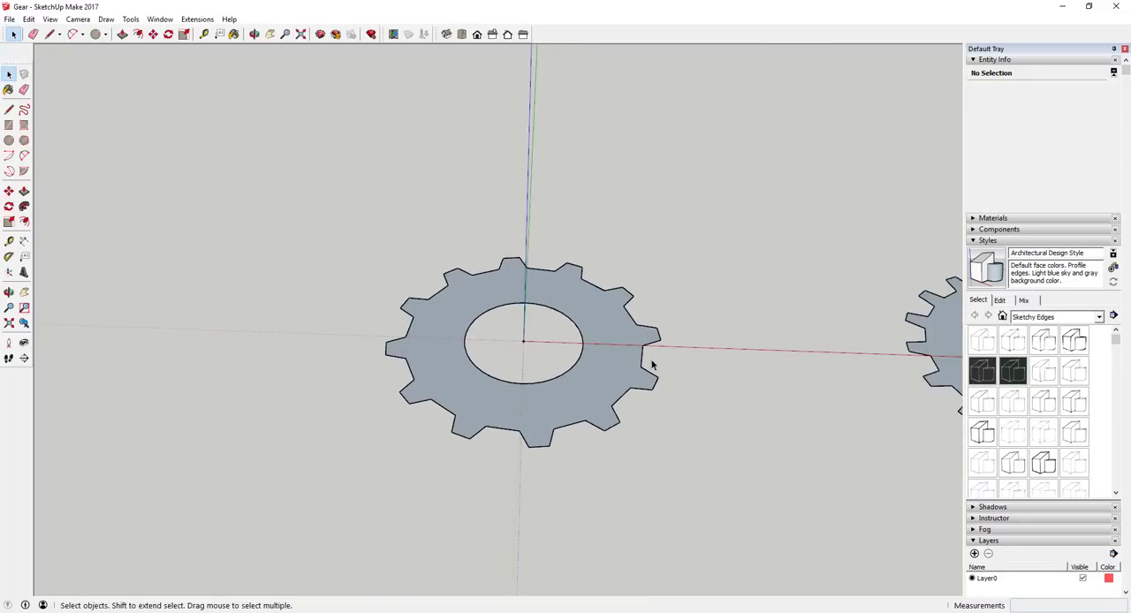
{"action": "scroll", "coordinate": [669, 352], "scroll_direction": "down", "scroll_amount": 5}
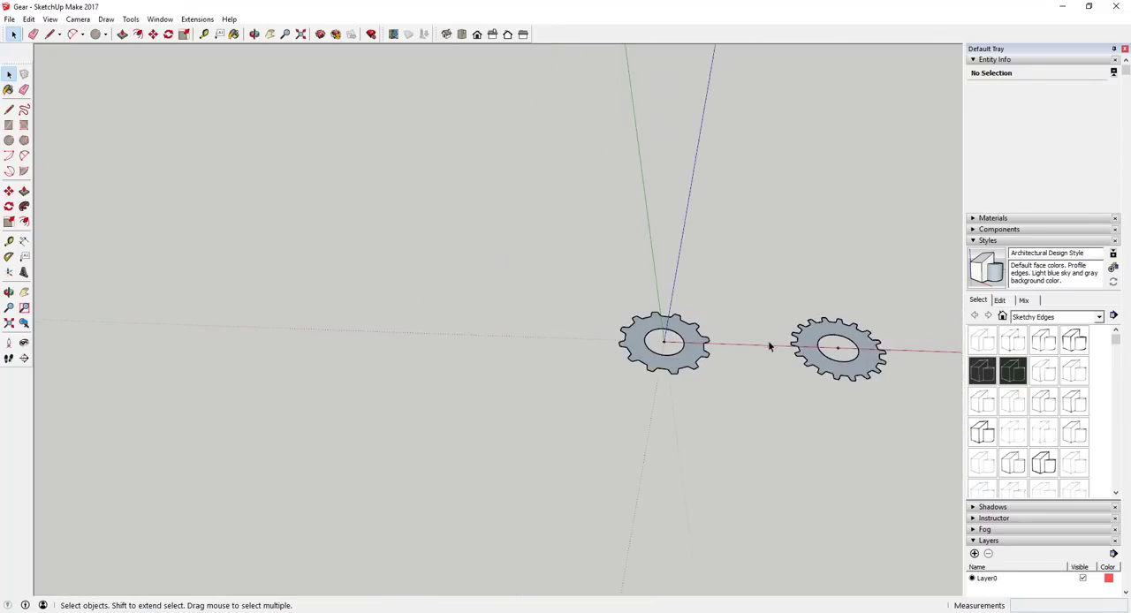
{"action": "left_click_drag", "start_coordinate": [588, 273], "coordinate": [727, 389]}
{"action": "scroll", "coordinate": [628, 324], "scroll_direction": "up", "scroll_amount": 5}
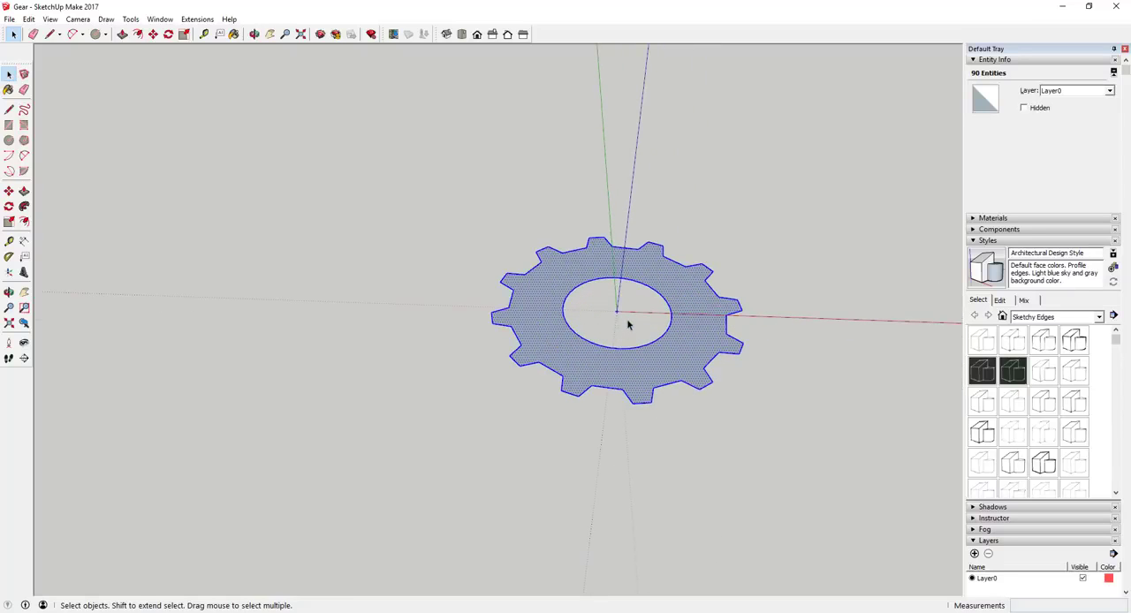
{"action": "key", "text": "q"}
{"action": "left_click", "coordinate": [617, 312]}
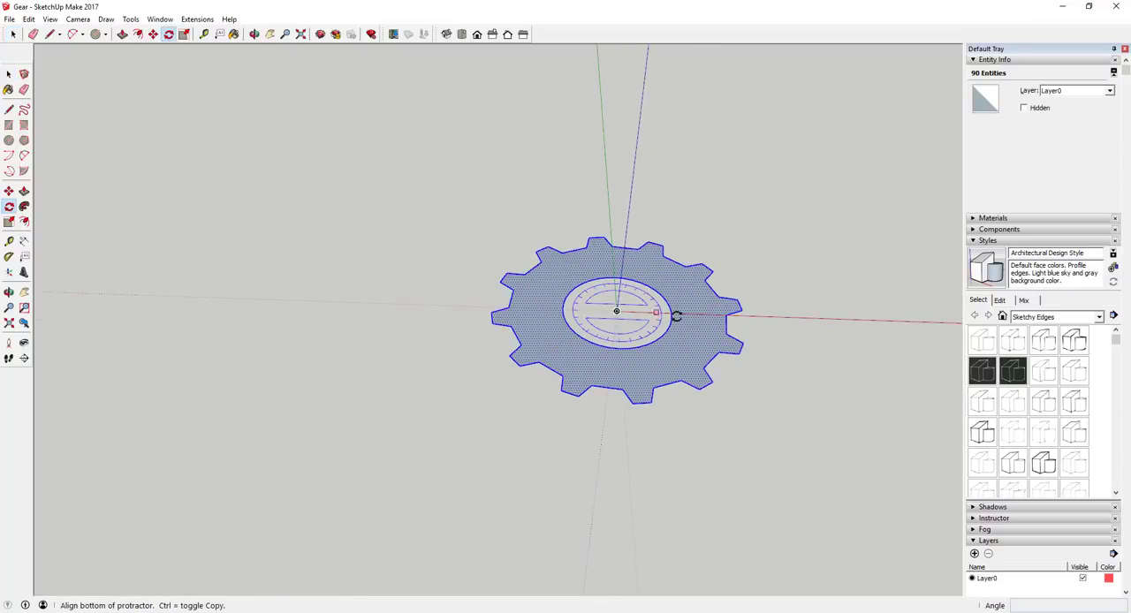
{"action": "left_click", "coordinate": [729, 323]}
{"action": "key", "text": "space"}
{"action": "scroll", "coordinate": [753, 343], "scroll_direction": "down", "scroll_amount": 2}
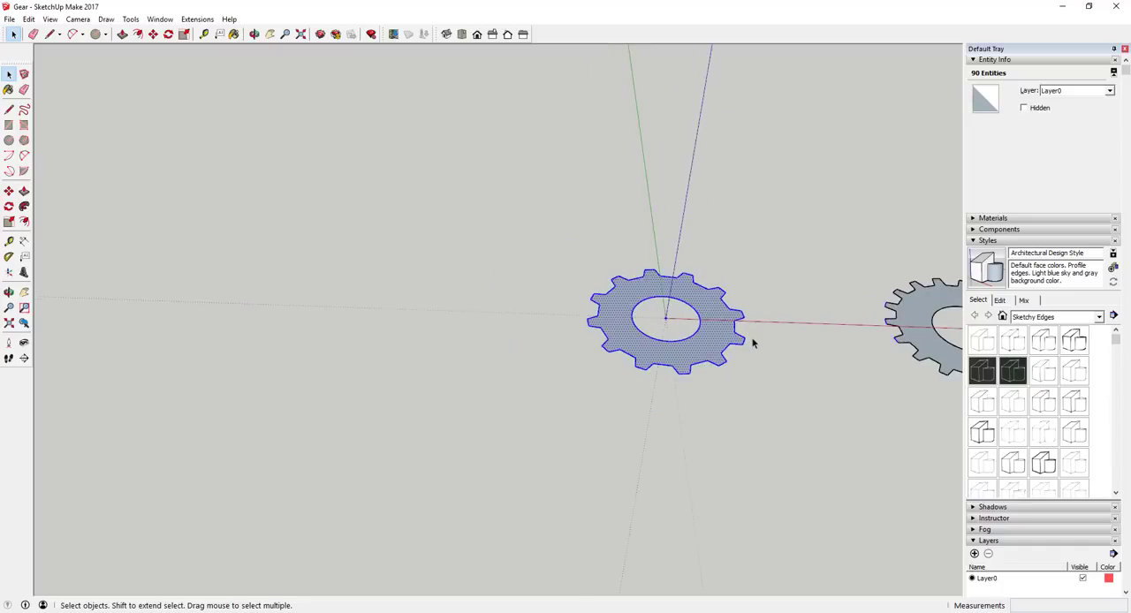
Rotate the entire 12-tooth gear 7.5 degrees about its centre point, bringing the midpoint of a tooth gap onto the red axis.
{"action": "scroll", "coordinate": [753, 343], "scroll_direction": "down", "scroll_amount": 2}
{"action": "scroll", "coordinate": [719, 321], "scroll_direction": "up", "scroll_amount": 4}
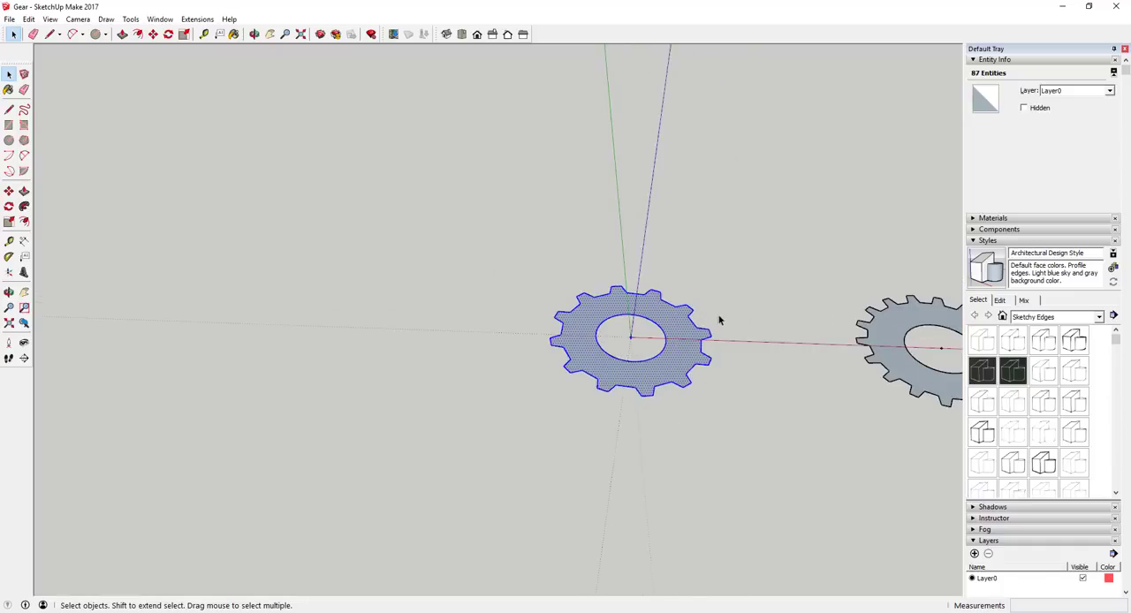
{"action": "key", "text": "q"}
{"action": "left_click", "coordinate": [599, 344]}
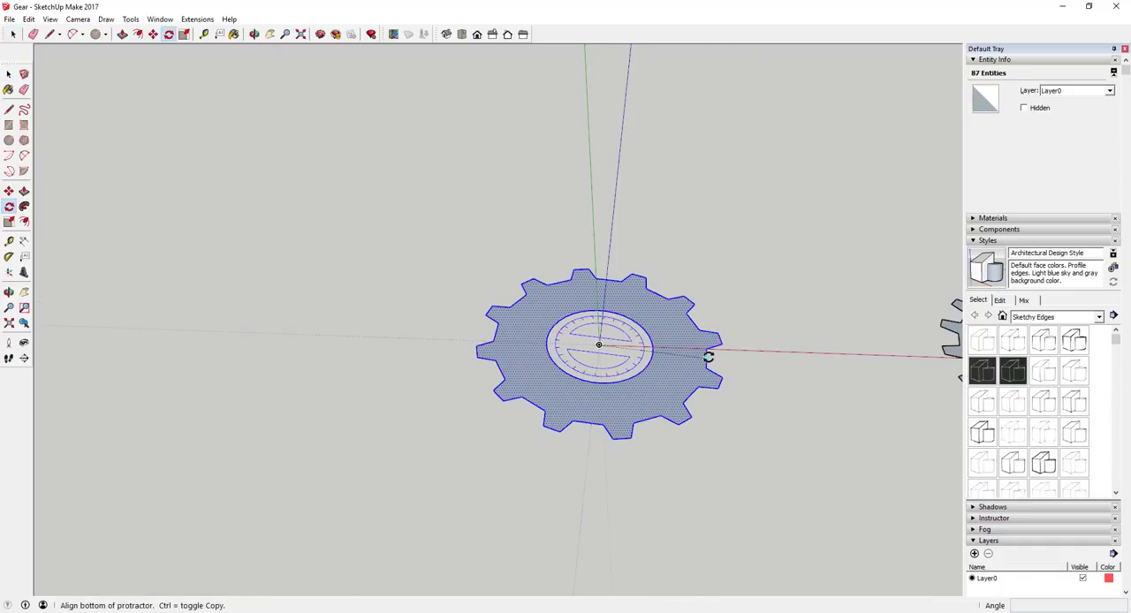
{"action": "left_click", "coordinate": [708, 355]}
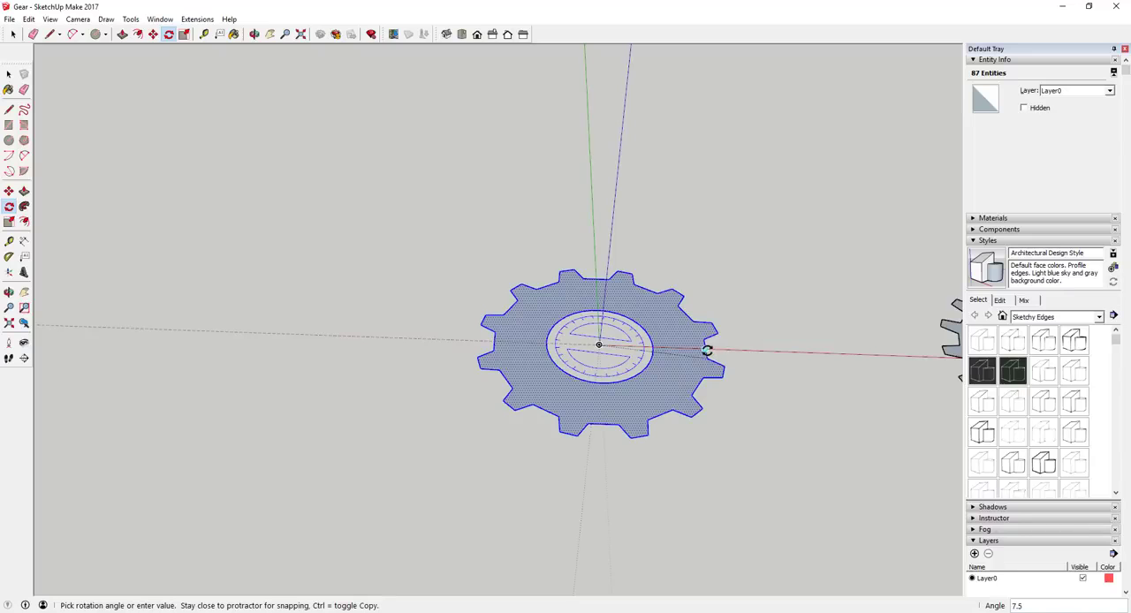
{"action": "left_click", "coordinate": [707, 346]}
{"action": "scroll", "coordinate": [723, 358], "scroll_direction": "up", "scroll_amount": 5}
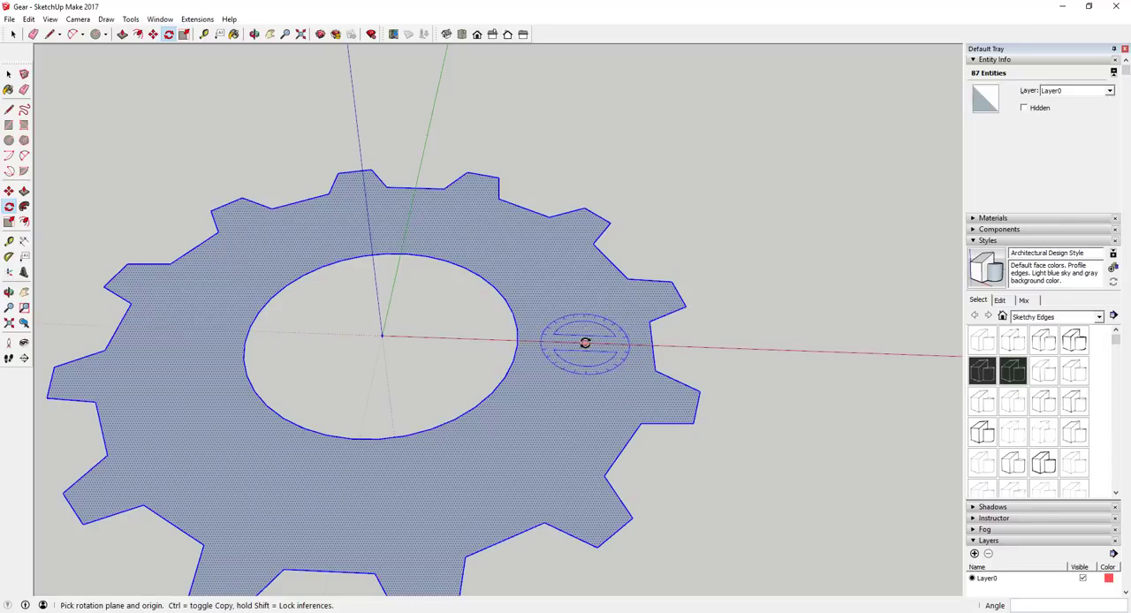
Rotate the entire 18-tooth gear 15 degrees about its centre point, bringing the middle of a tooth gap onto the red axis.
{"action": "scroll", "coordinate": [537, 328], "scroll_direction": "down", "scroll_amount": 6}
{"action": "key", "text": "space"}
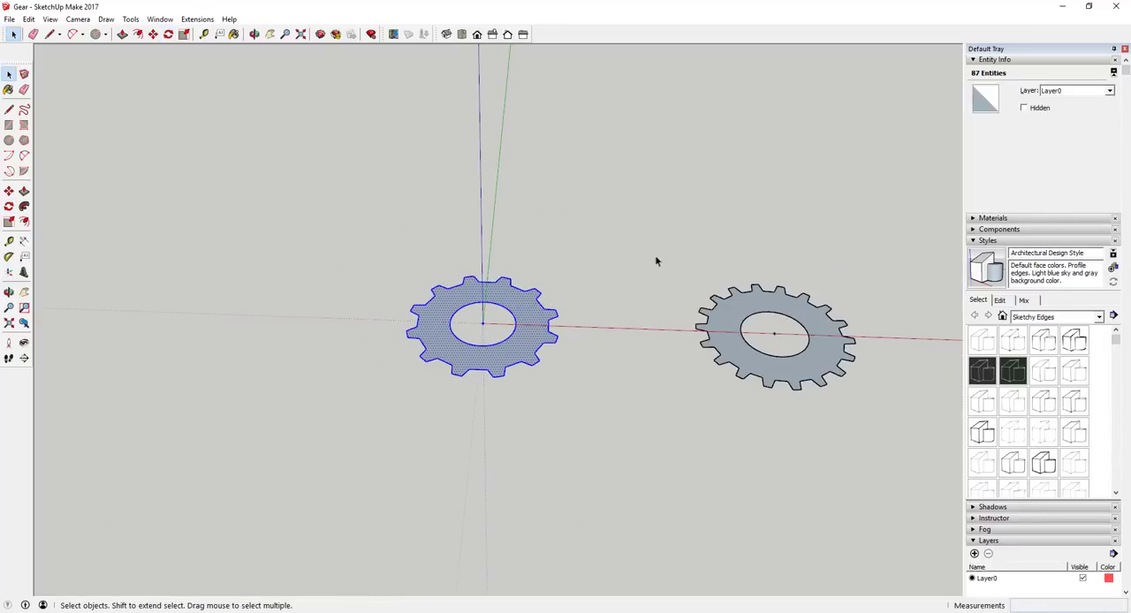
{"action": "left_click_drag", "start_coordinate": [655, 255], "coordinate": [892, 421]}
{"action": "scroll", "coordinate": [848, 380], "scroll_direction": "up", "scroll_amount": 2}
{"action": "scroll", "coordinate": [795, 333], "scroll_direction": "up", "scroll_amount": 2}
{"action": "key", "text": "q"}
{"action": "left_click", "coordinate": [688, 329]}
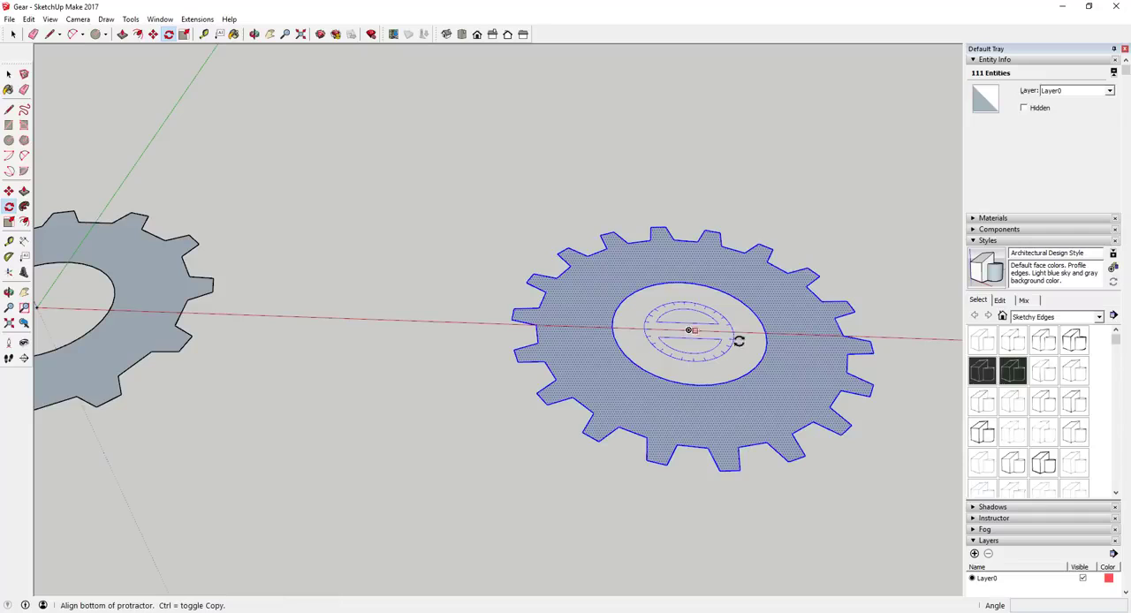
{"action": "left_click", "coordinate": [846, 363]}
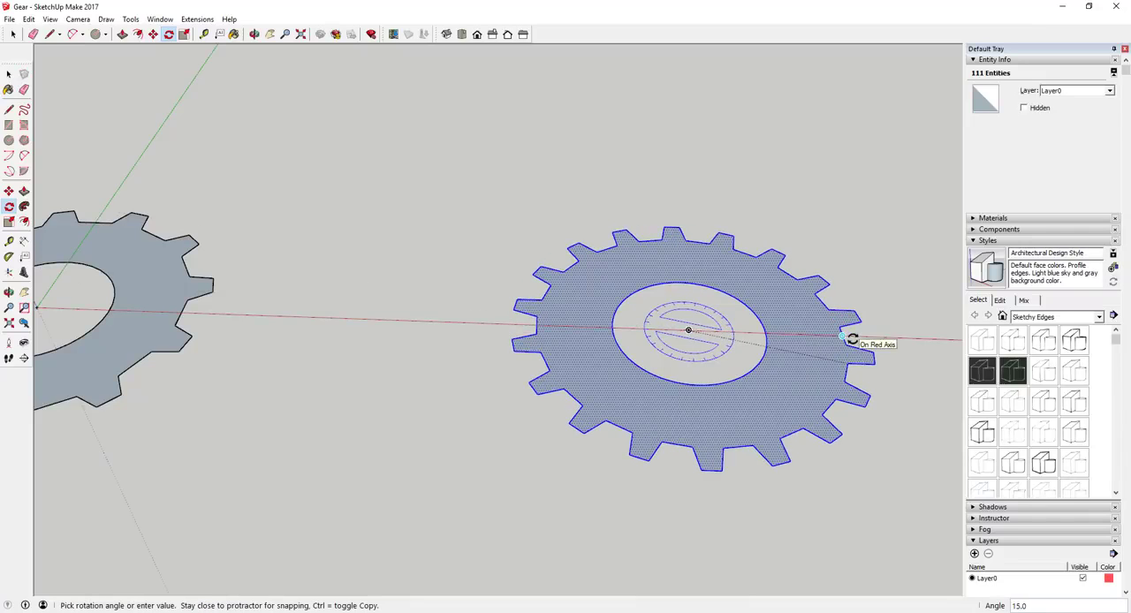
{"action": "key", "text": "space"}
{"action": "scroll", "coordinate": [882, 407], "scroll_direction": "down", "scroll_amount": 3}
{"action": "left_click", "coordinate": [515, 474]}
Rotate the 12-tooth gear's centre-hole circle about its centre until a segment midpoint lies on the red axis.
{"action": "scroll", "coordinate": [475, 337], "scroll_direction": "up", "scroll_amount": 5}
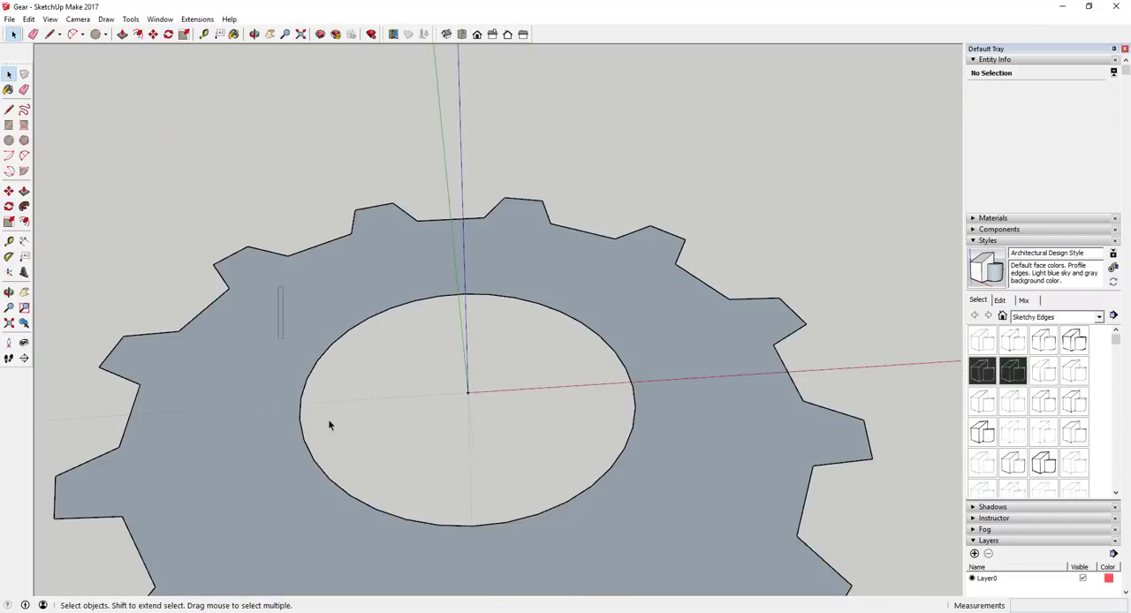
{"action": "left_click_drag", "start_coordinate": [278, 287], "coordinate": [718, 541]}
{"action": "scroll", "coordinate": [634, 394], "scroll_direction": "up", "scroll_amount": 5}
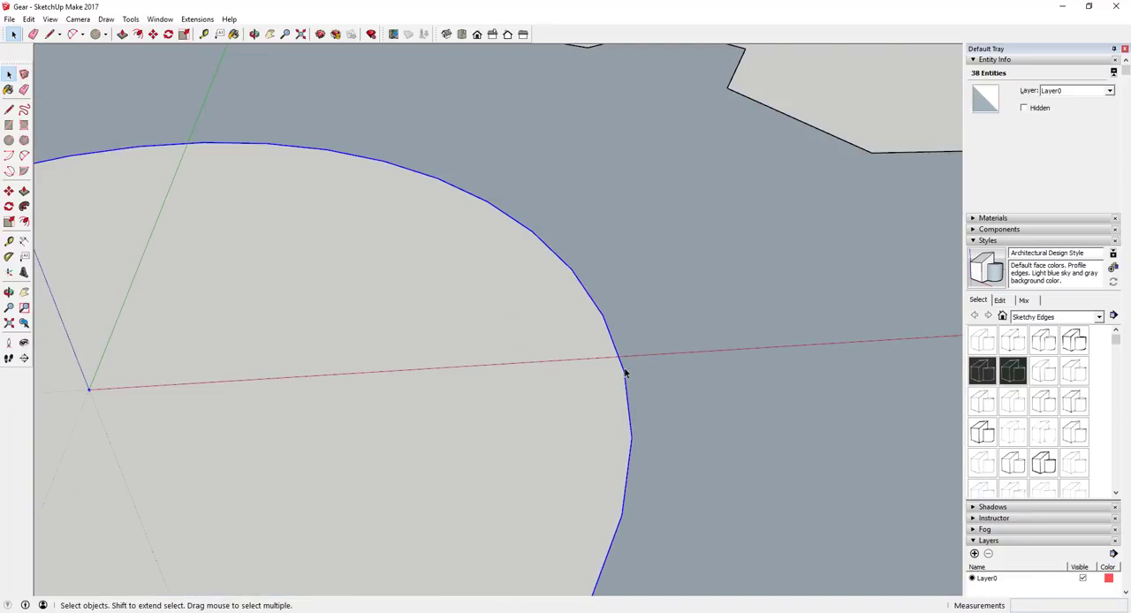
{"action": "scroll", "coordinate": [643, 365], "scroll_direction": "down", "scroll_amount": 5}
{"action": "key", "text": "q"}
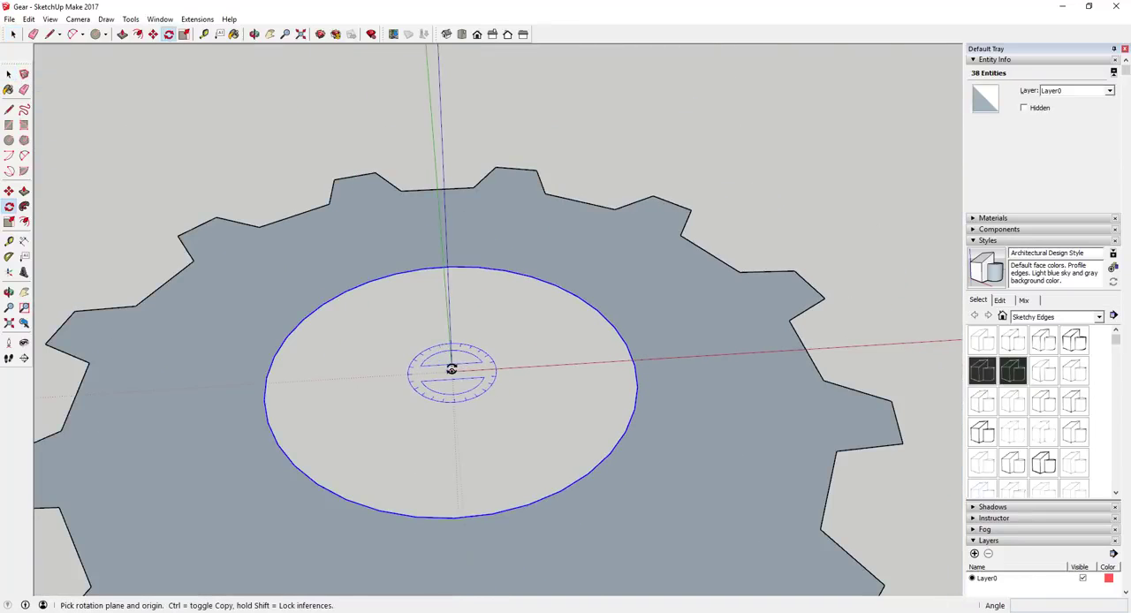
{"action": "left_click", "coordinate": [452, 371]}
{"action": "scroll", "coordinate": [635, 369], "scroll_direction": "up", "scroll_amount": 3}
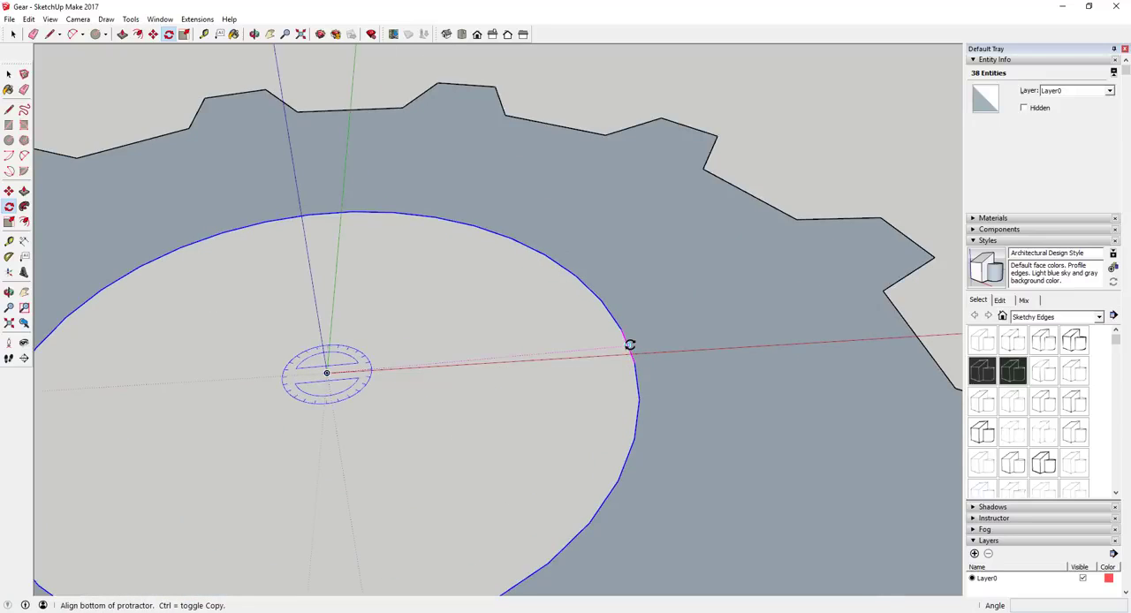
{"action": "left_click", "coordinate": [630, 347]}
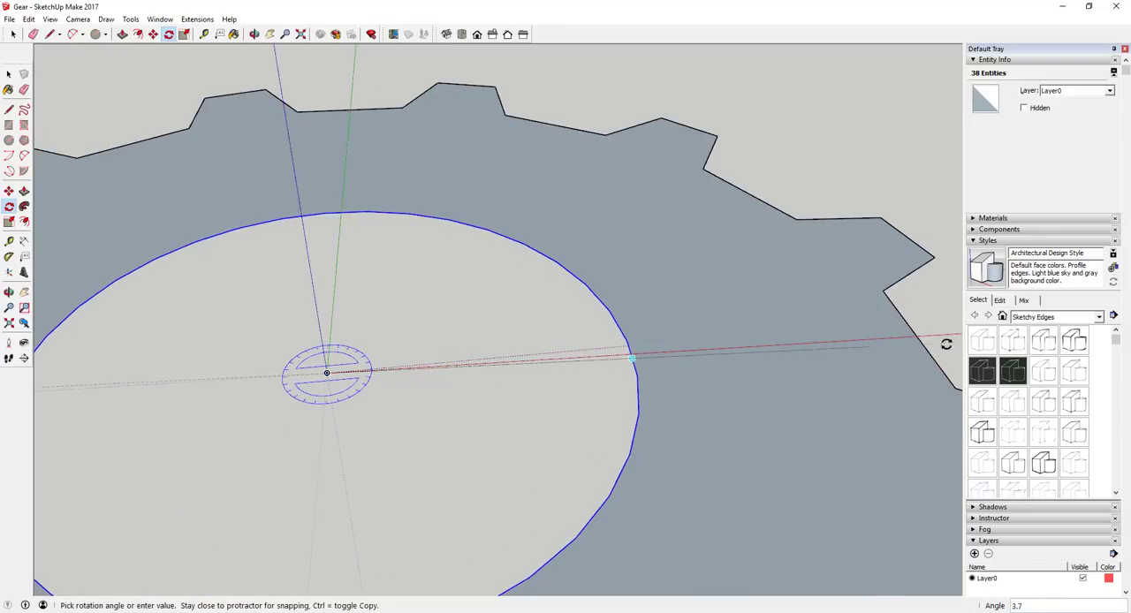
{"action": "key", "text": "space"}
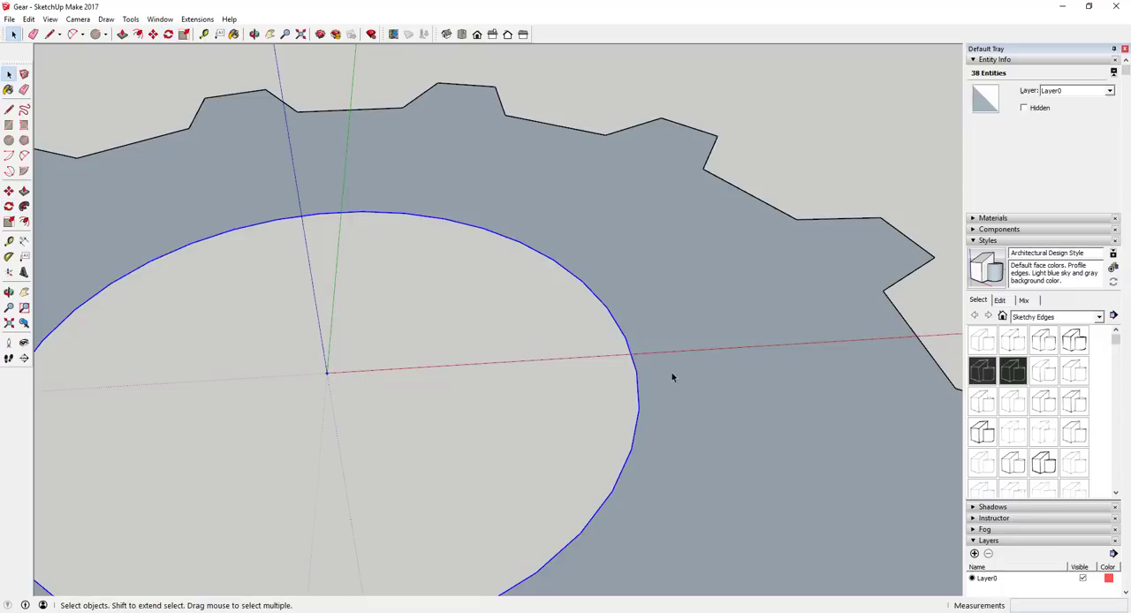
Draw a line along the red axis between tooth gap and centre hole, and centre a 36-sided, 3/4" radius circle on its midpoint.
{"action": "middle_click_drag", "start_coordinate": [568, 357], "coordinate": [711, 363]}
{"action": "key", "text": "l"}
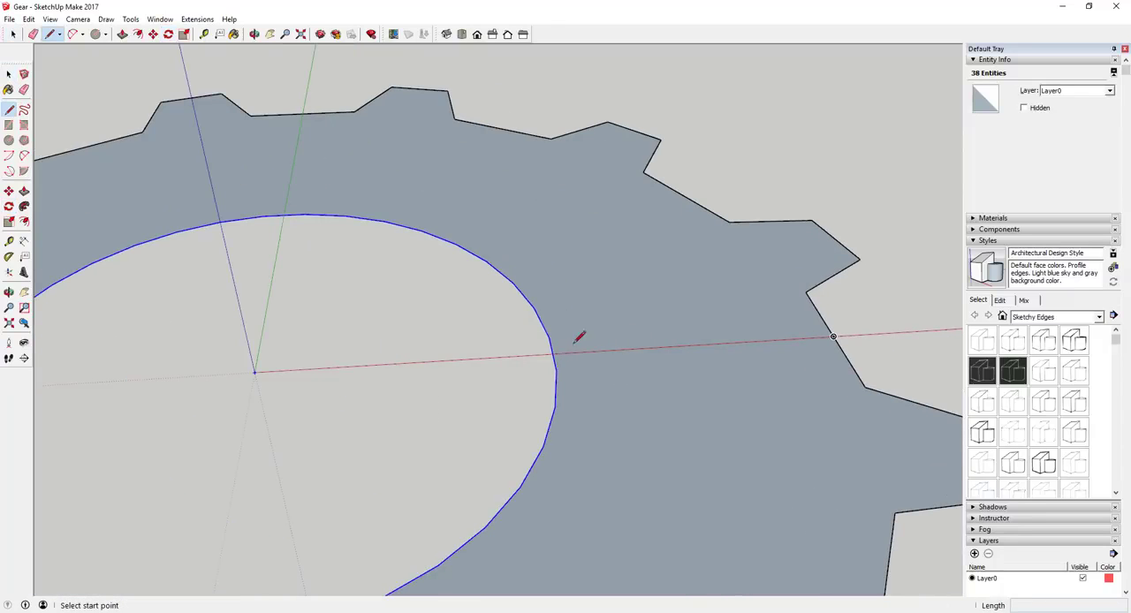
{"action": "left_click", "coordinate": [552, 353]}
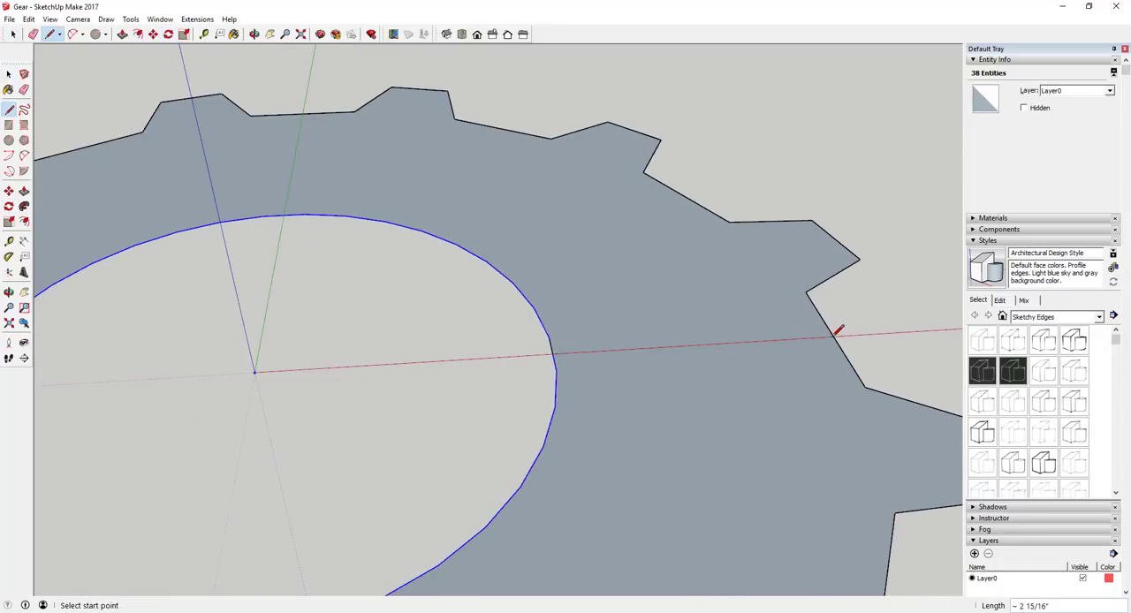
{"action": "key", "text": "space"}
{"action": "key", "text": "c"}
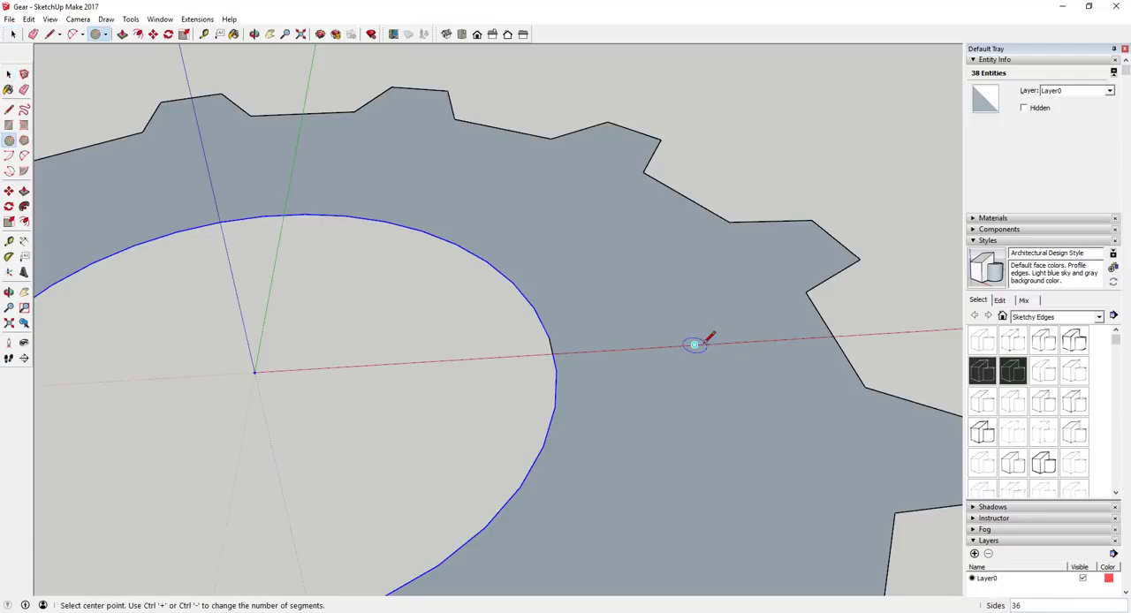
{"action": "left_click", "coordinate": [695, 344]}
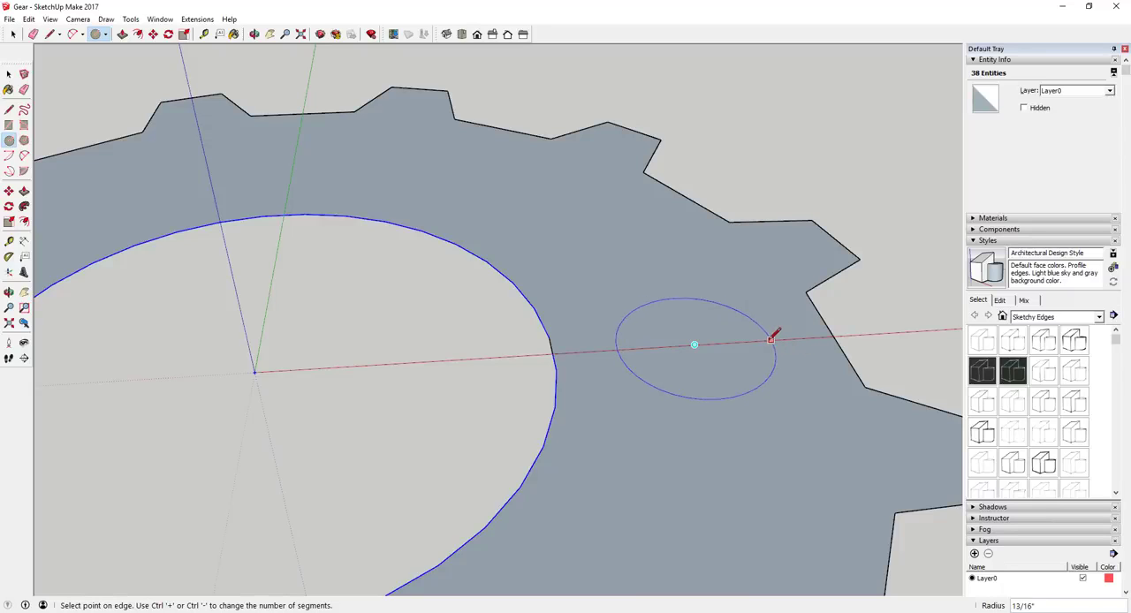
{"action": "left_click", "coordinate": [770, 337]}
Erase the helper line that runs along the red axis through the small circle.
{"action": "scroll", "coordinate": [679, 341], "scroll_direction": "down", "scroll_amount": 3}
{"action": "key", "text": "space"}
{"action": "key", "text": "e"}
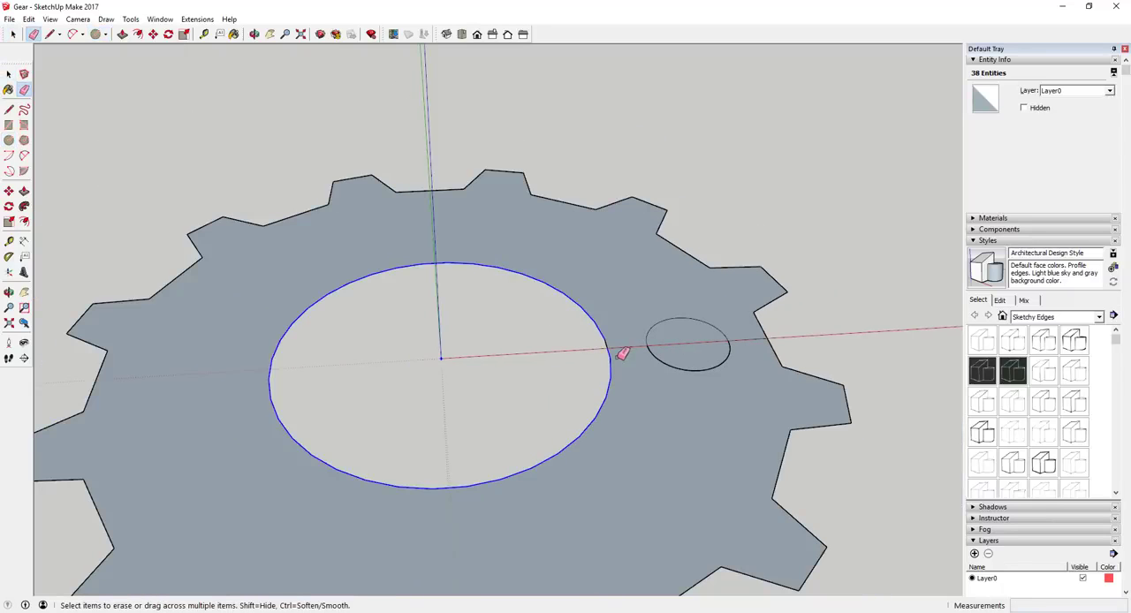
{"action": "key", "text": "Escape"}
{"action": "key", "text": "space"}
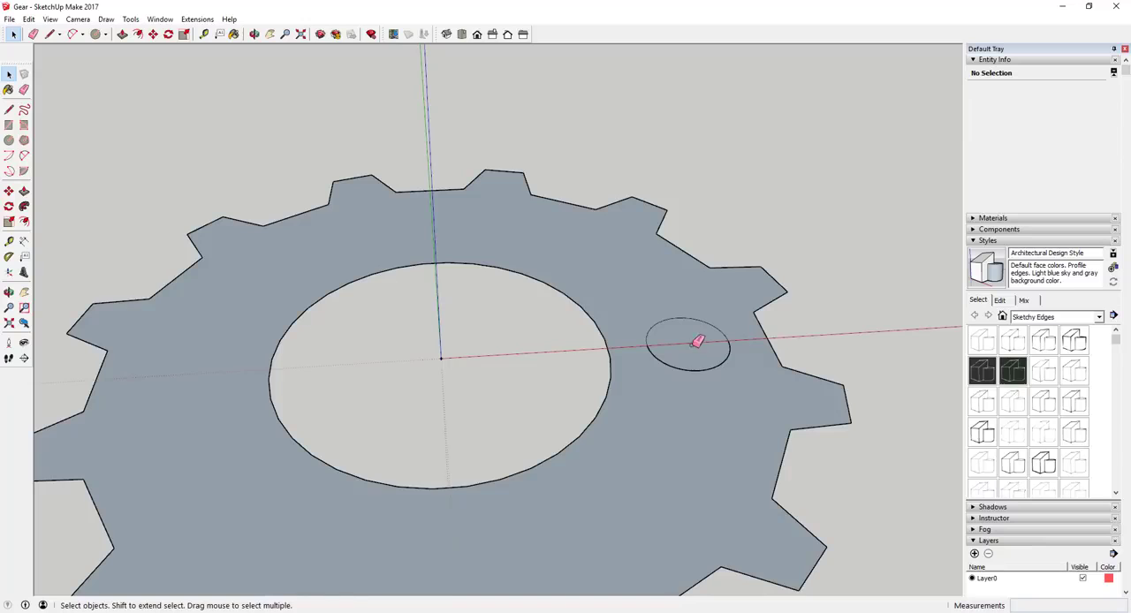
Draw a 1 1/2" line across the small circle's diameter along the red axis to split its face from the gear.
{"action": "left_click", "coordinate": [689, 351]}
{"action": "scroll", "coordinate": [804, 348], "scroll_direction": "up", "scroll_amount": 4}
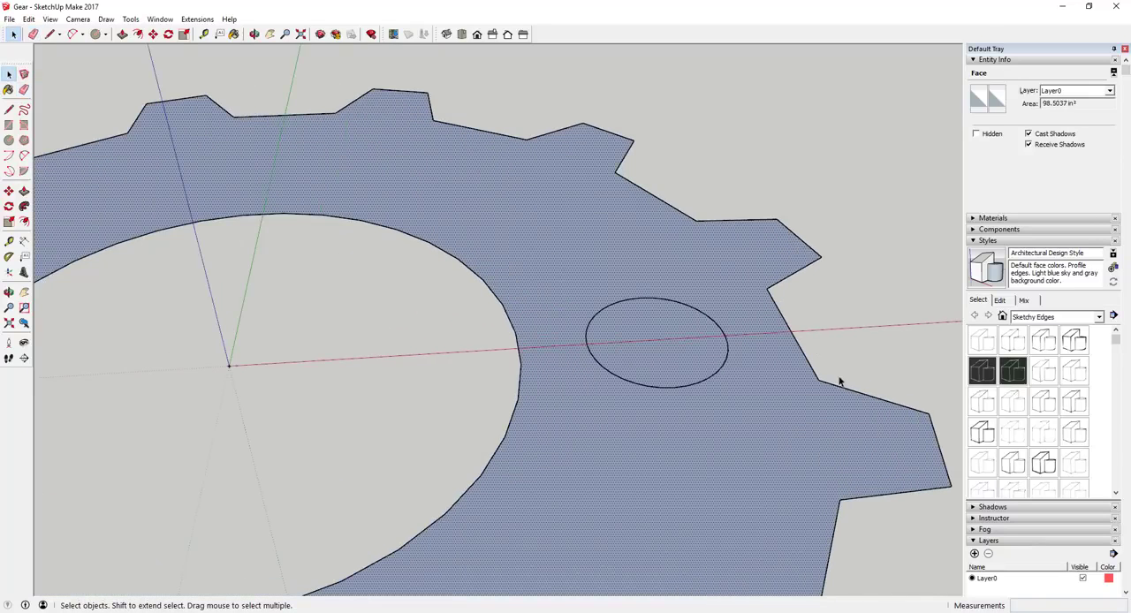
{"action": "scroll", "coordinate": [797, 376], "scroll_direction": "up", "scroll_amount": 1}
{"action": "key", "text": "l"}
{"action": "key", "text": "space"}
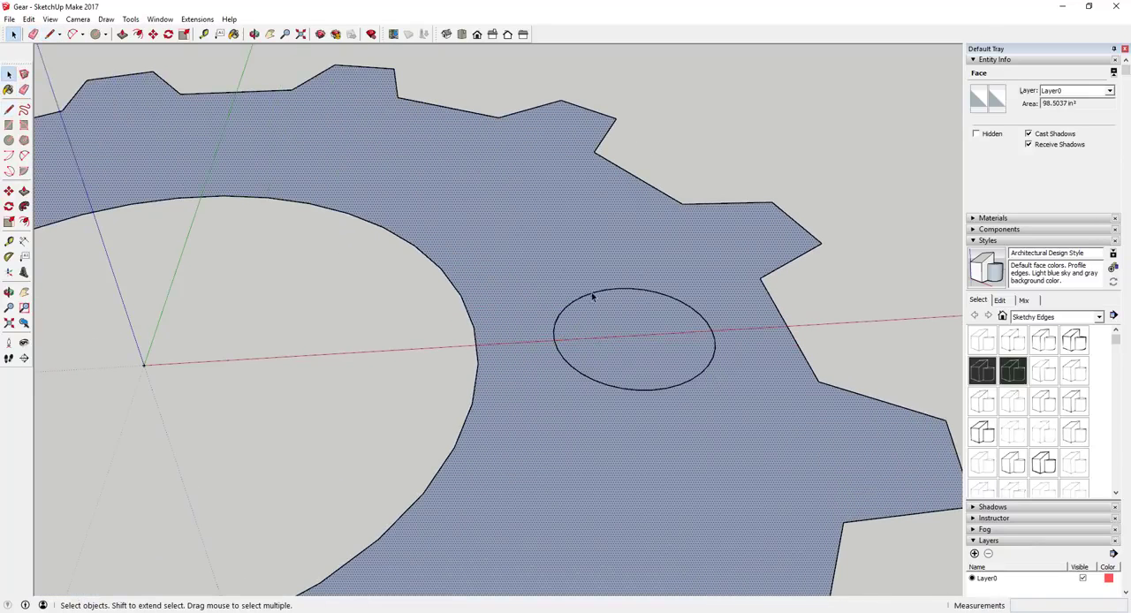
{"action": "key", "text": "l"}
{"action": "left_click", "coordinate": [554, 340]}
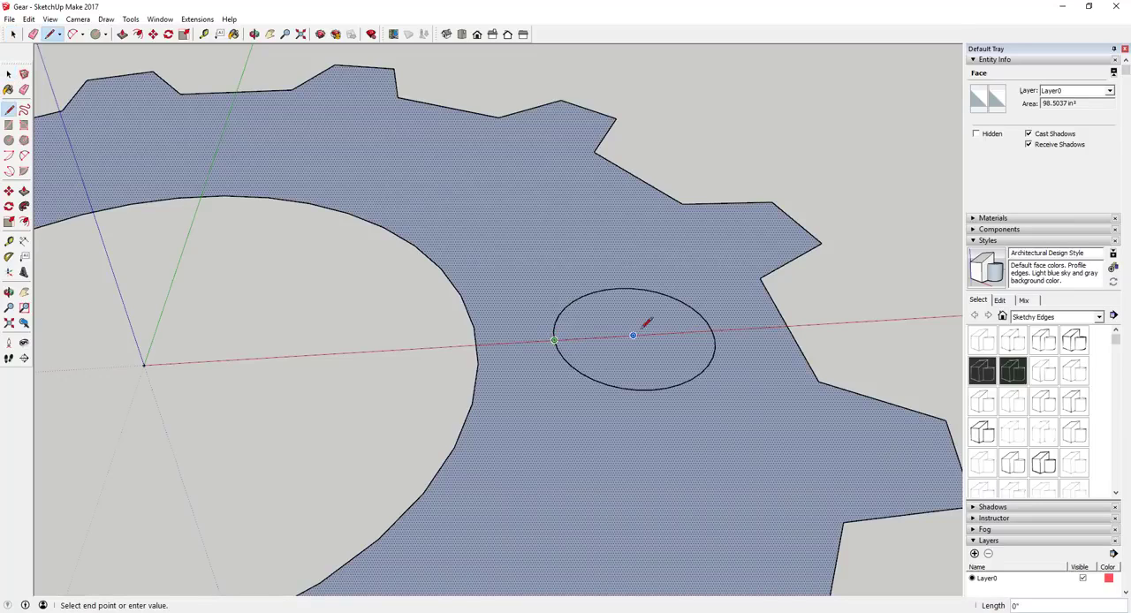
{"action": "left_click", "coordinate": [713, 330]}
{"action": "key", "text": "space"}
{"action": "key", "text": "Escape"}
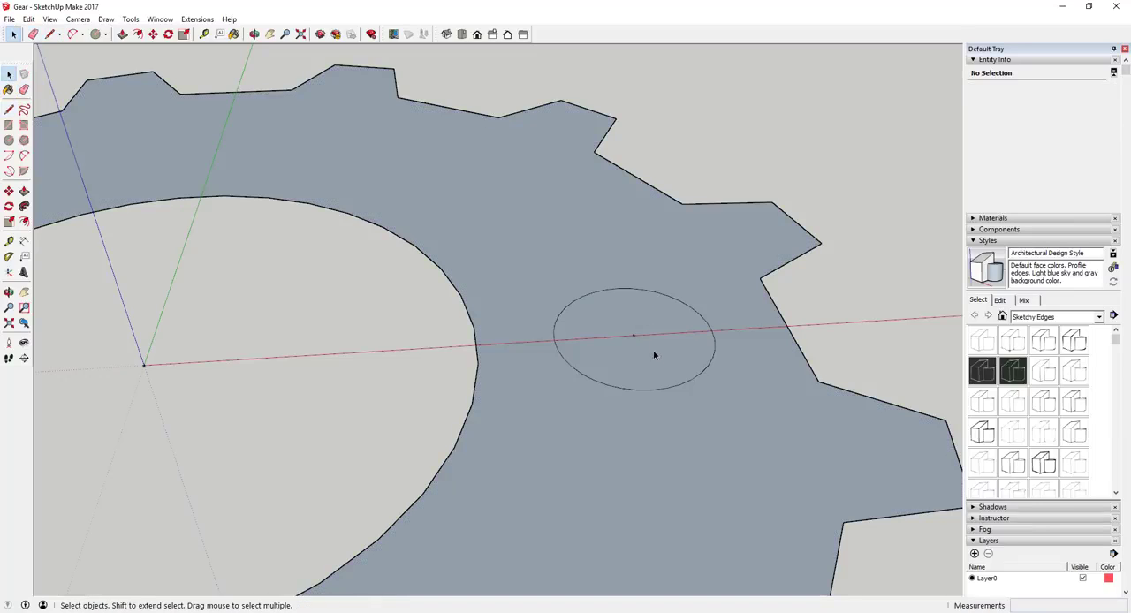
Delete the small circle's inner face to open a hole, and erase the leftover mark at its centre.
{"action": "left_click", "coordinate": [655, 355]}
{"action": "scroll", "coordinate": [655, 351], "scroll_direction": "down", "scroll_amount": 5}
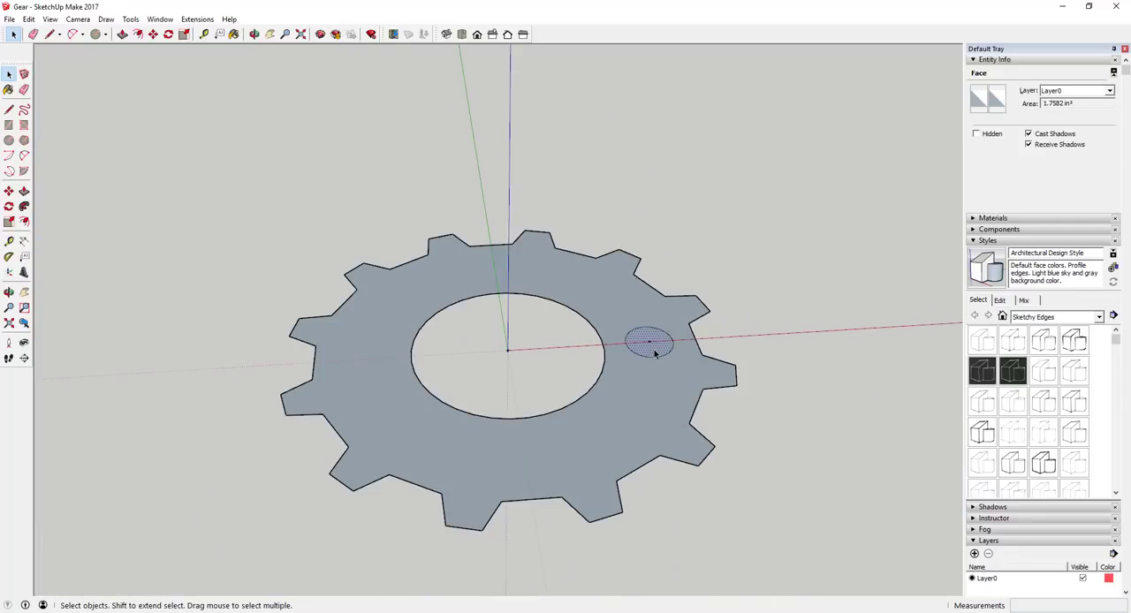
{"action": "scroll", "coordinate": [659, 352], "scroll_direction": "up", "scroll_amount": 4}
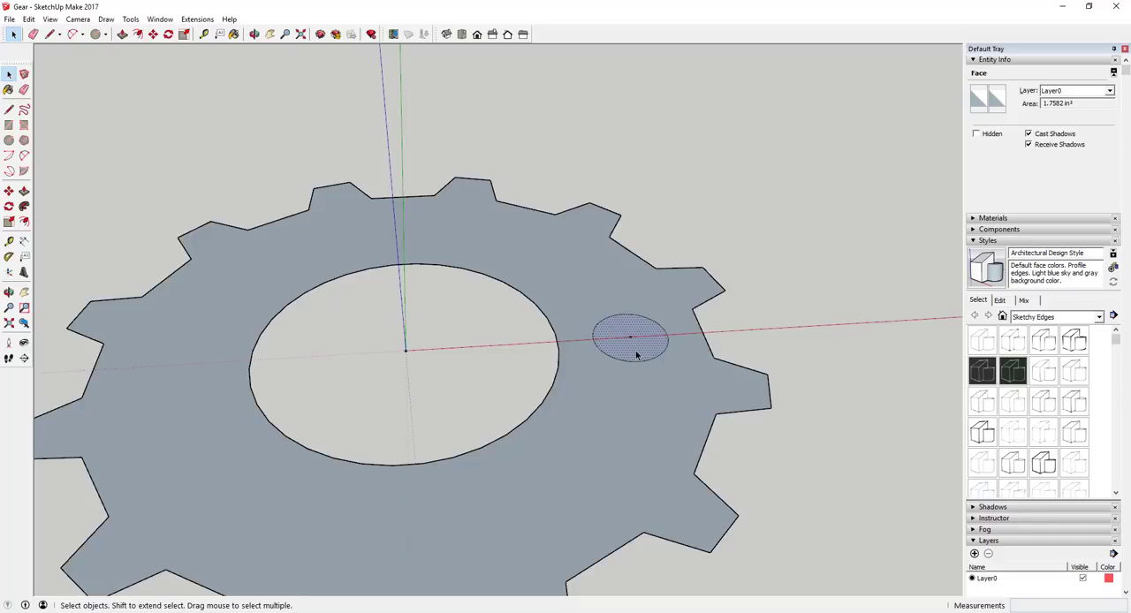
{"action": "key", "text": "Delete"}
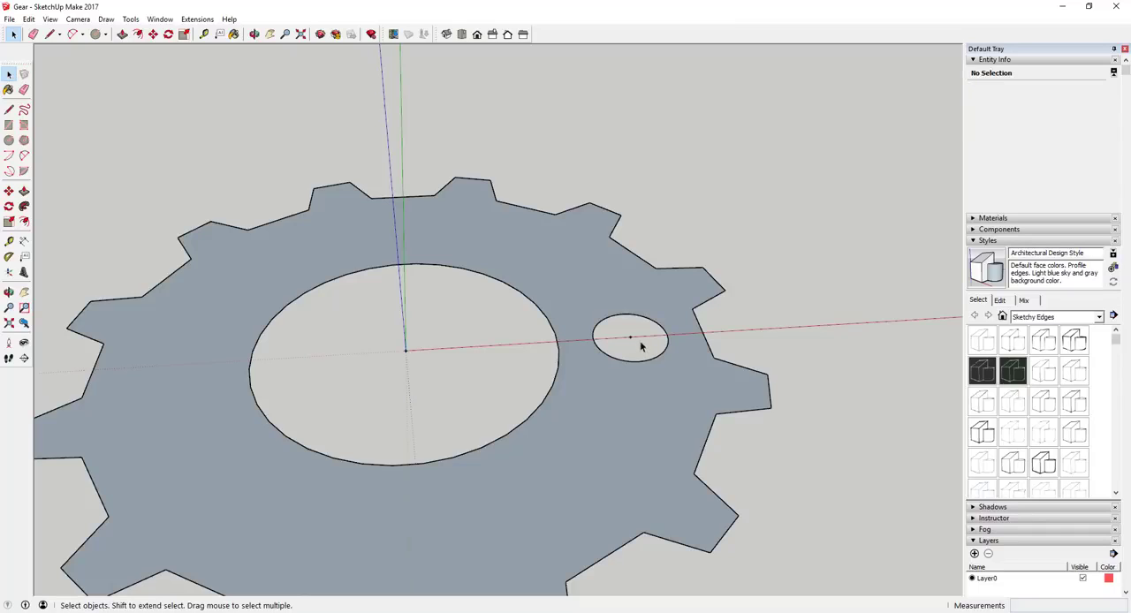
{"action": "key", "text": "e"}
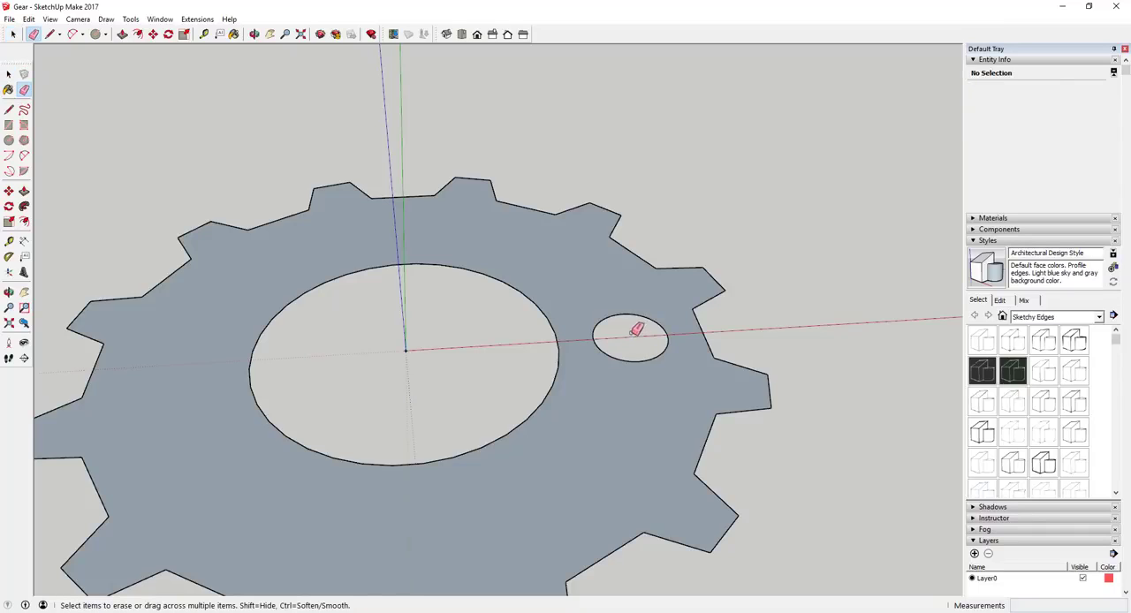
{"action": "key", "text": "space"}
Rotate-copy the small hole's circle 36 degrees about the gear's centre point and repeat it as a *10 array.
{"action": "scroll", "coordinate": [619, 332], "scroll_direction": "down", "scroll_amount": 5}
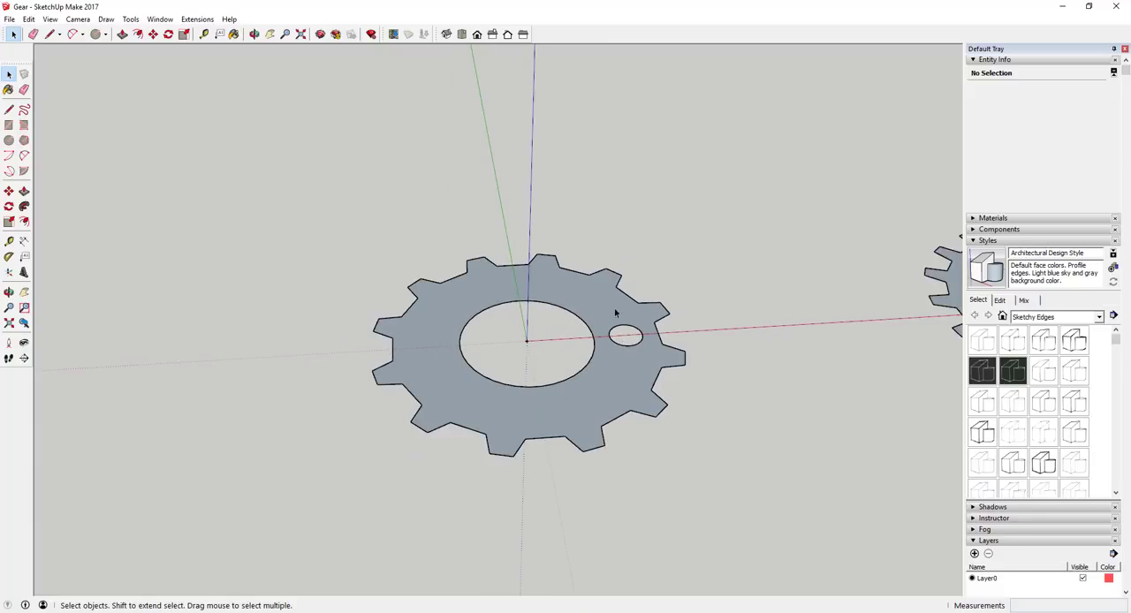
{"action": "scroll", "coordinate": [685, 340], "scroll_direction": "up", "scroll_amount": 5}
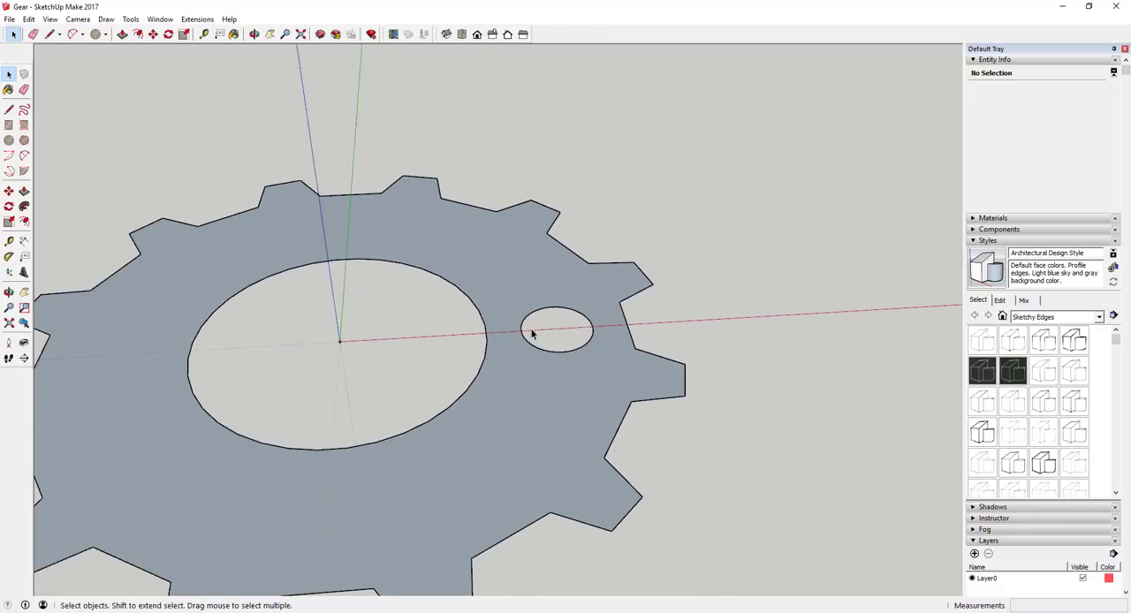
{"action": "scroll", "coordinate": [520, 293], "scroll_direction": "down", "scroll_amount": 3}
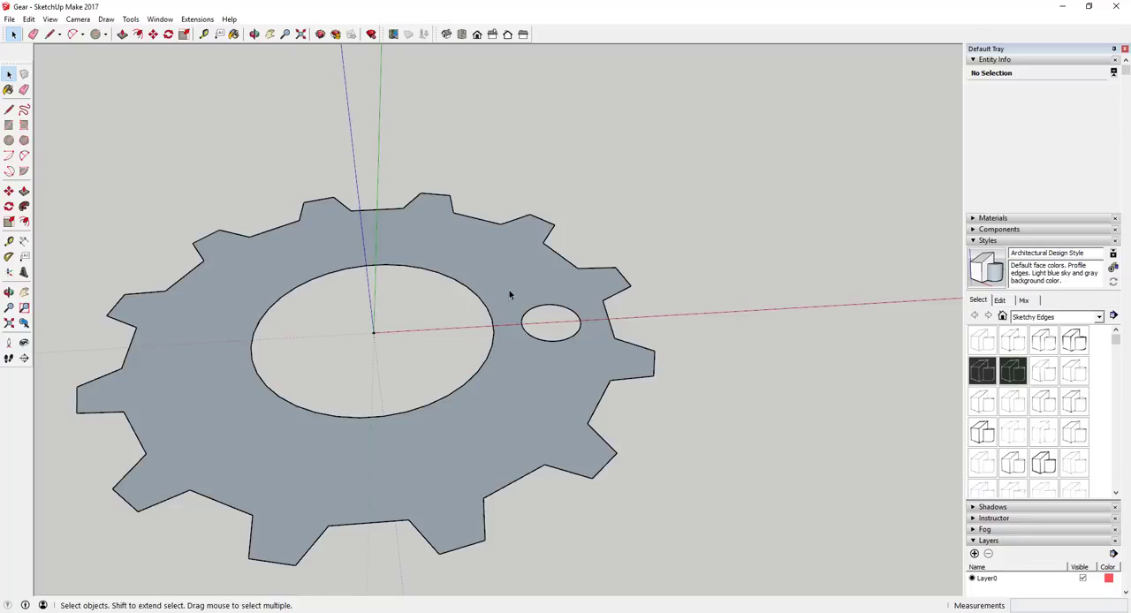
{"action": "left_click_drag", "start_coordinate": [510, 292], "coordinate": [587, 365]}
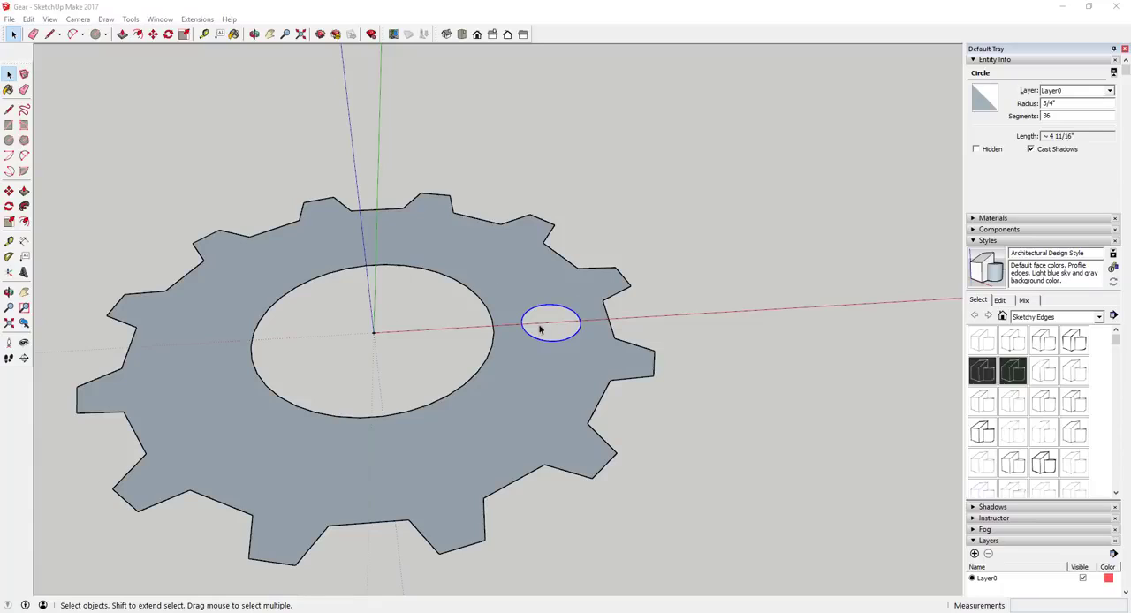
{"action": "left_click_drag", "start_coordinate": [513, 290], "coordinate": [591, 377]}
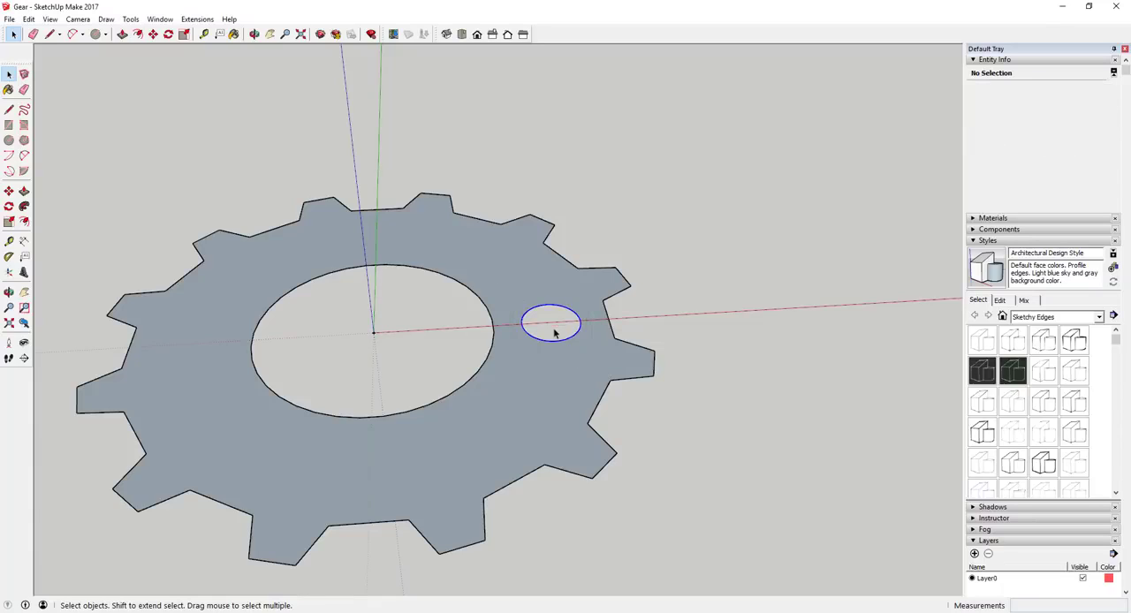
{"action": "key", "text": "q"}
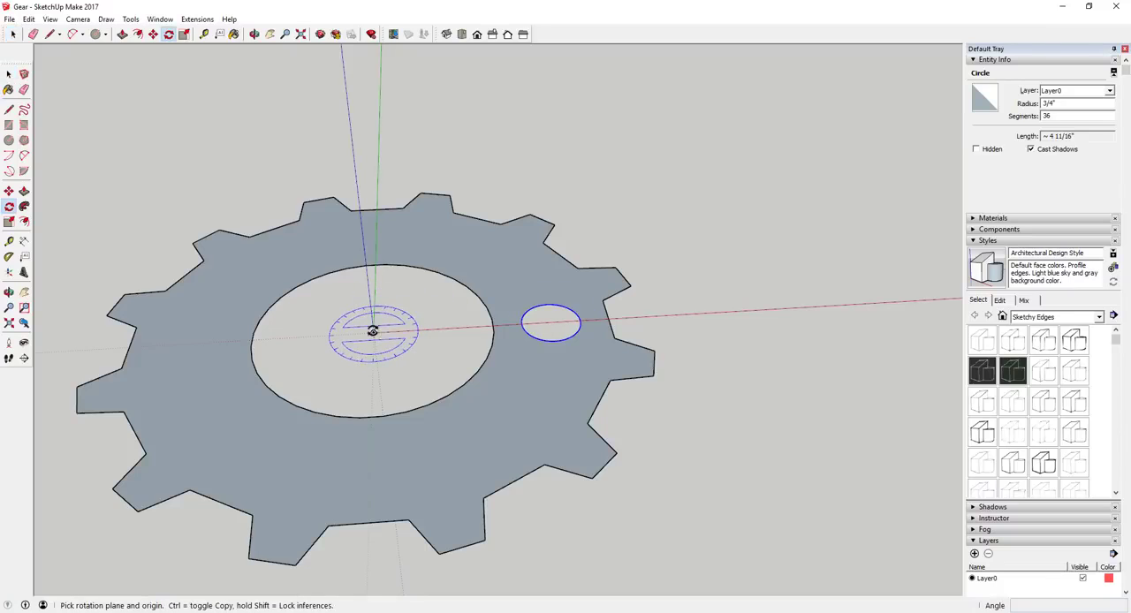
{"action": "left_click", "coordinate": [373, 332]}
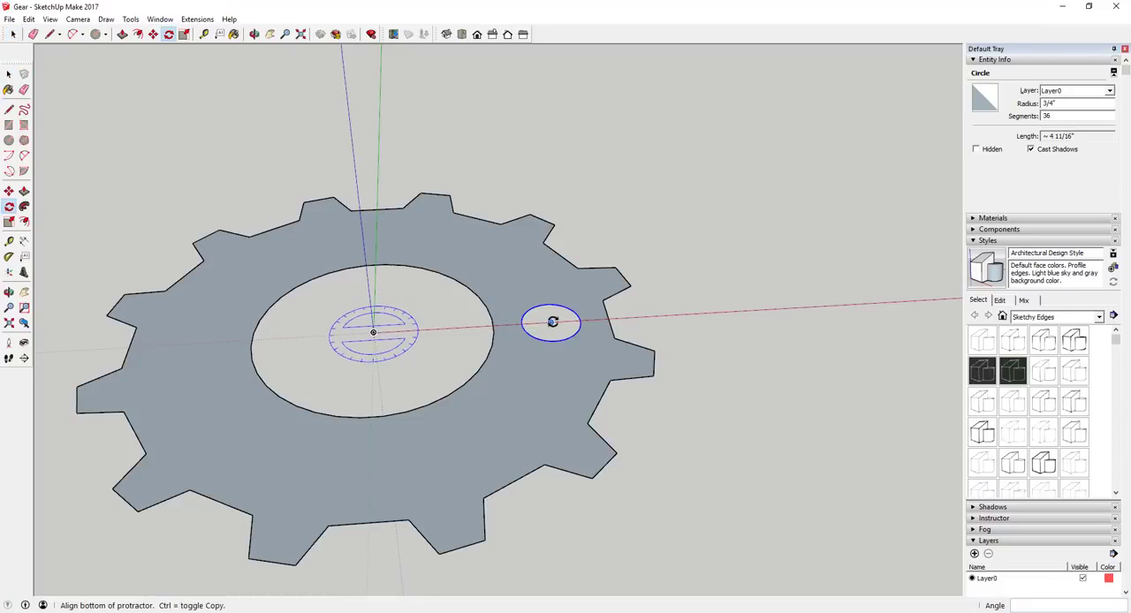
{"action": "left_click", "coordinate": [552, 322]}
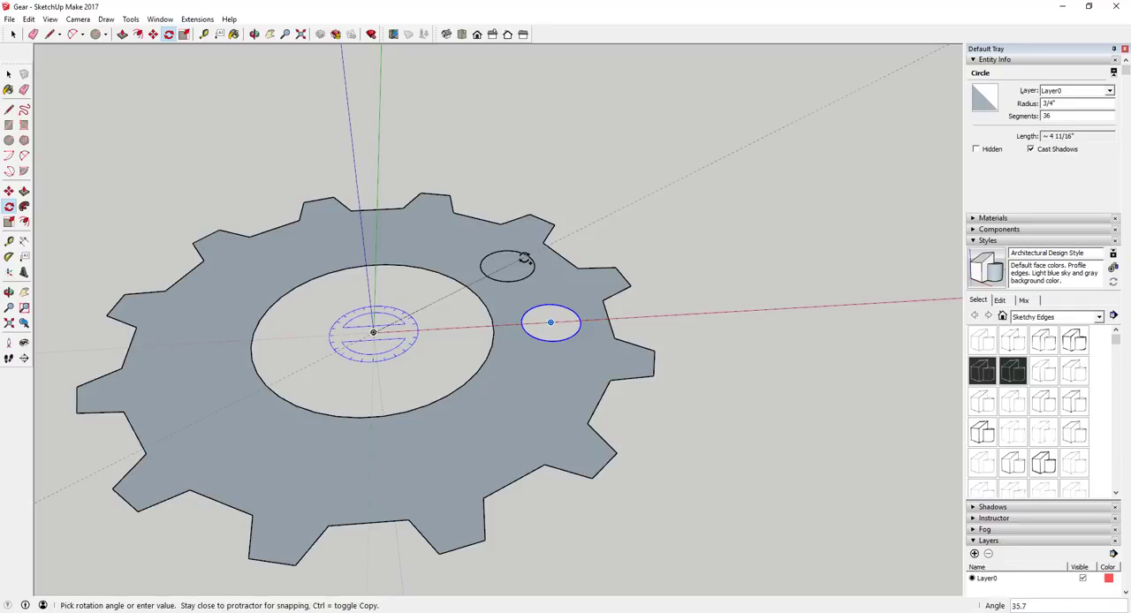
{"action": "key", "text": "Return"}
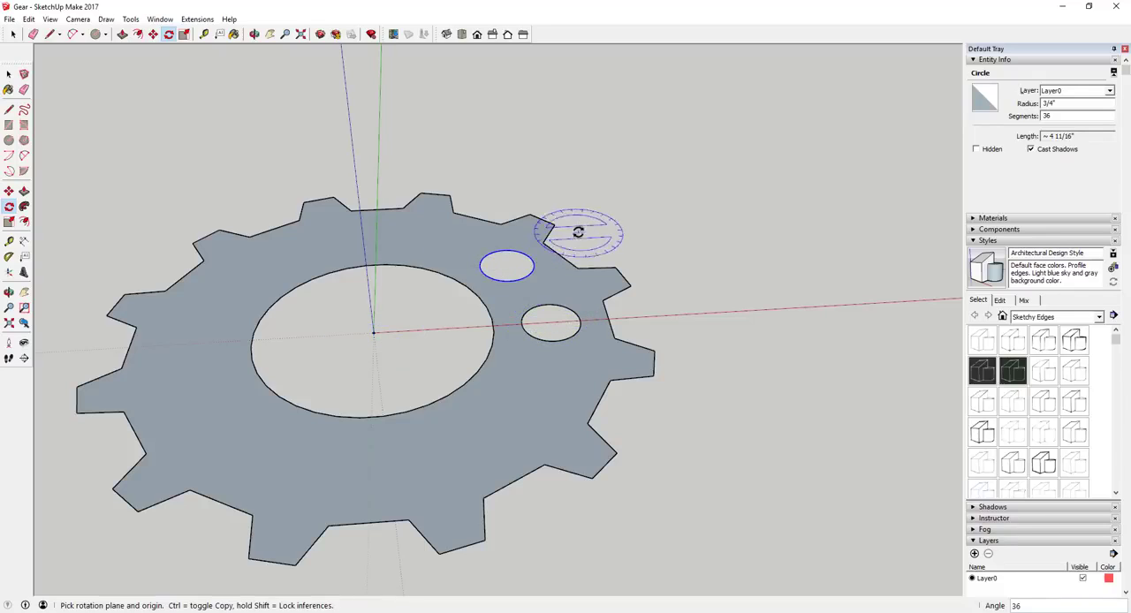
{"action": "key", "text": "Return"}
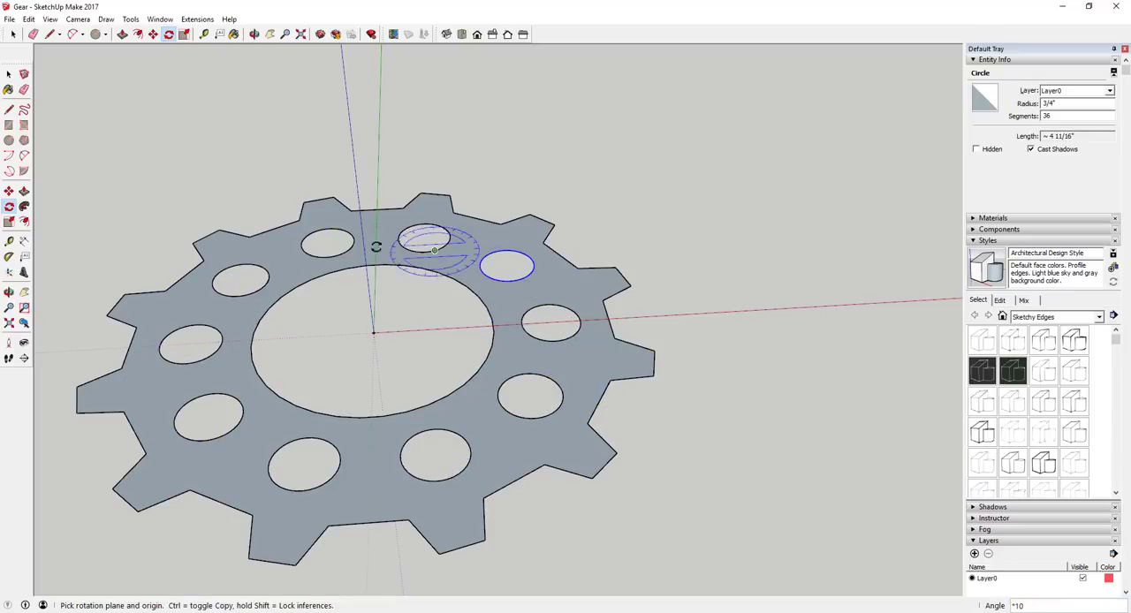
Undo the circular array of holes and the first rotated copy, keeping only the original small hole.
{"action": "scroll", "coordinate": [603, 388], "scroll_direction": "down", "scroll_amount": 3}
{"action": "scroll", "coordinate": [576, 371], "scroll_direction": "up", "scroll_amount": 3}
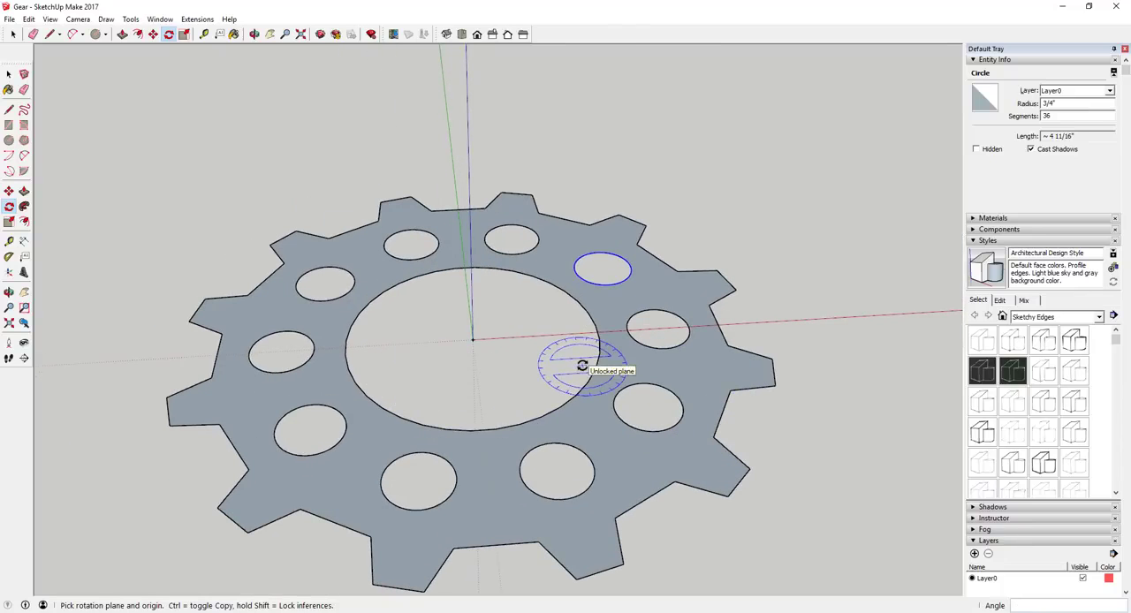
{"action": "key", "text": "ctrl+z"}
{"action": "key", "text": "ctrl+z"}
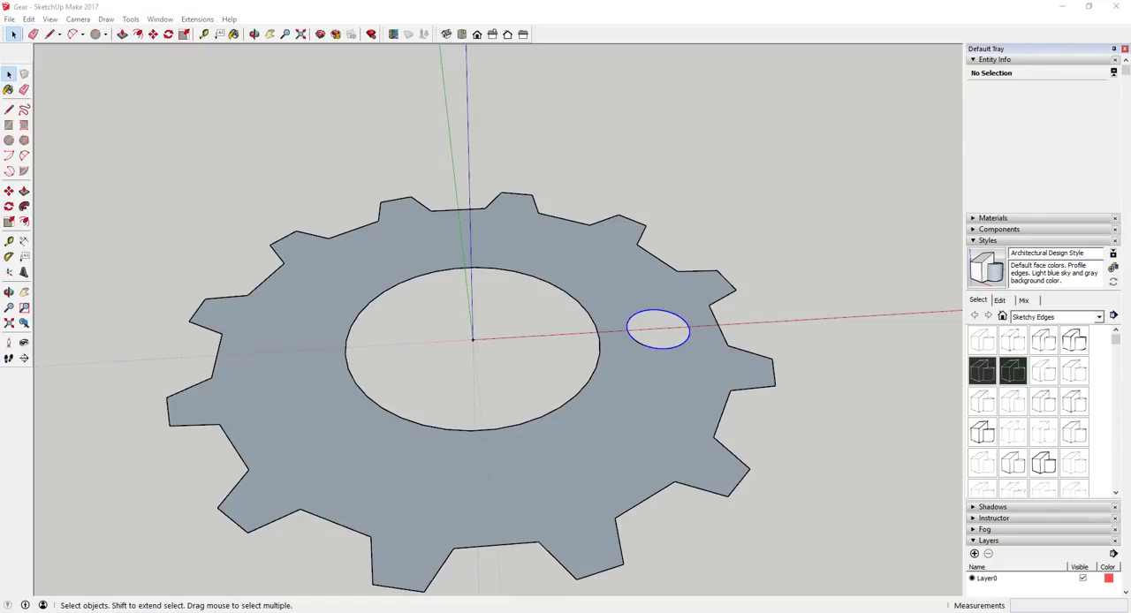
Try a *6 array of the small hole's circle, rotate-copied 60 degrees about the gear's centre point, and undo it.
{"action": "left_click", "coordinate": [633, 315]}
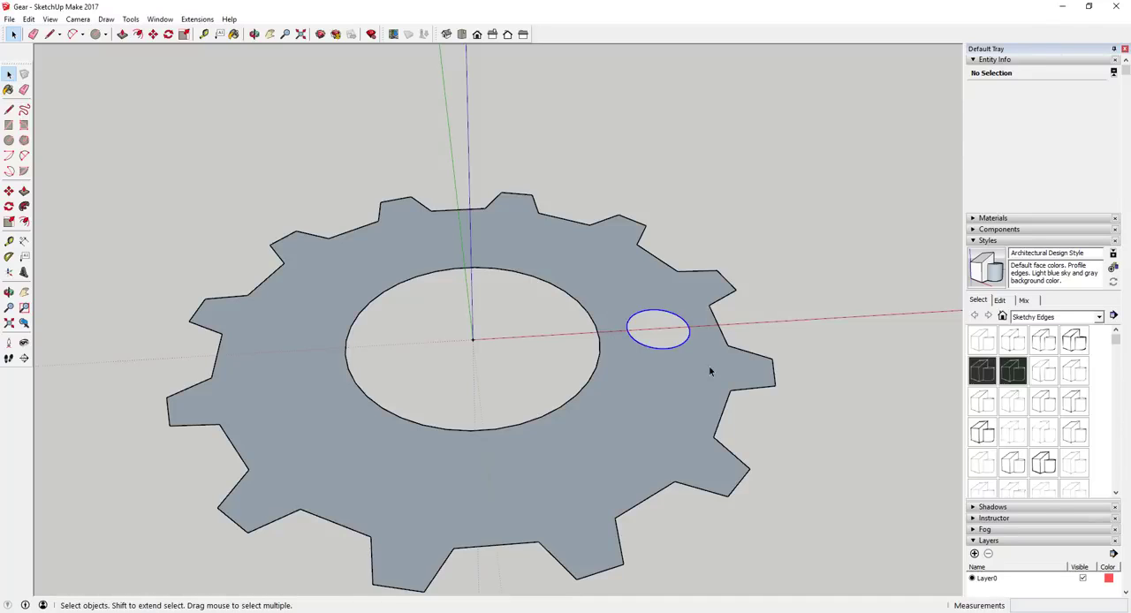
{"action": "key", "text": "q"}
{"action": "left_click", "coordinate": [473, 339]}
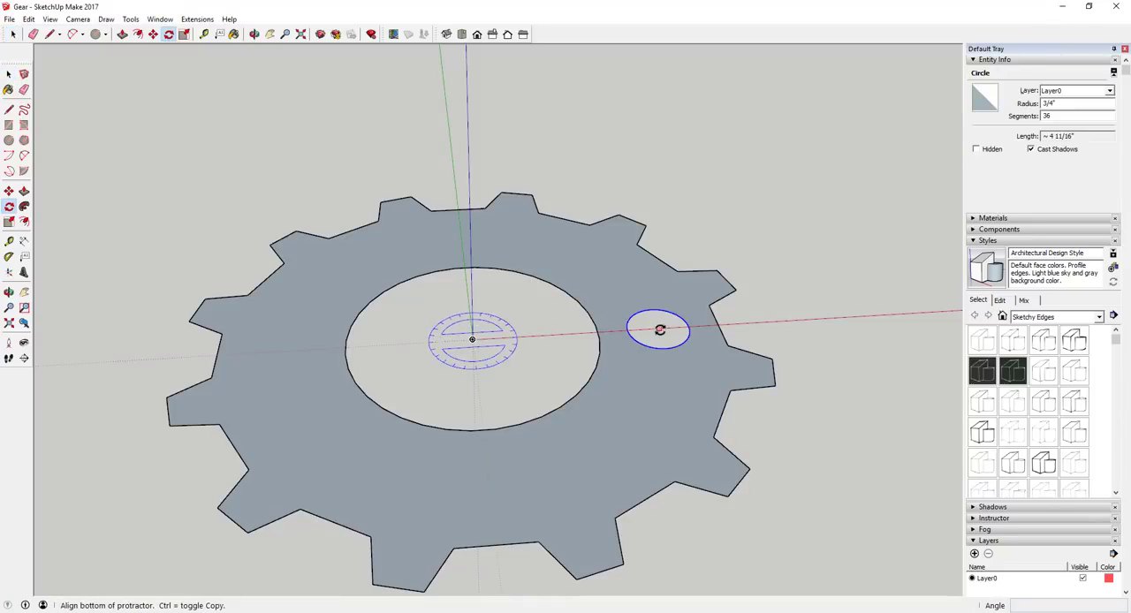
{"action": "left_click", "coordinate": [657, 328]}
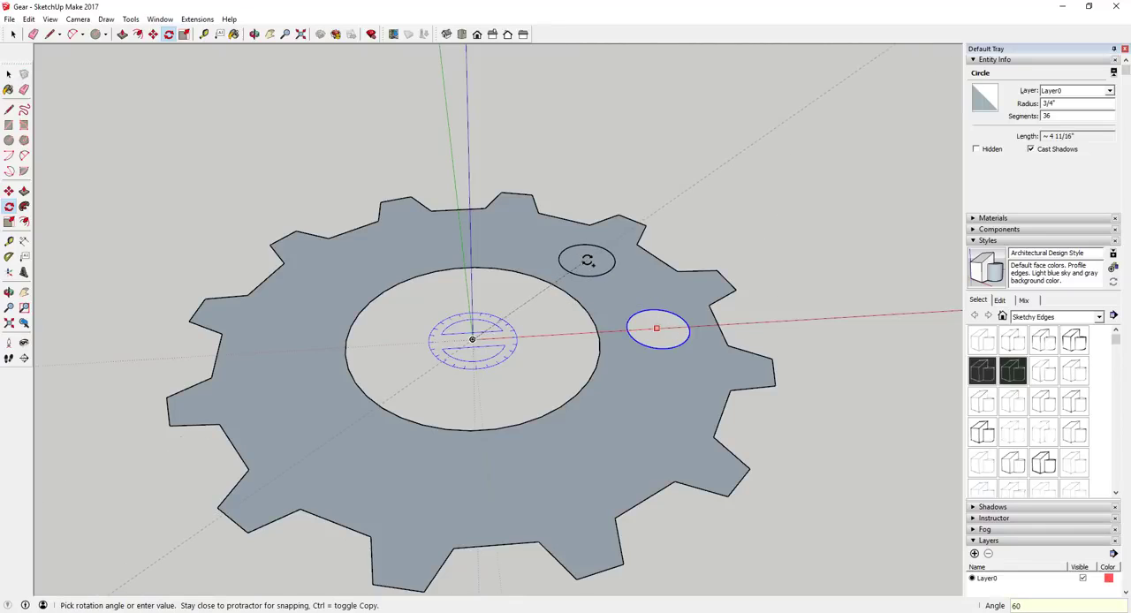
{"action": "key", "text": "Return"}
{"action": "type", "text": "*"}
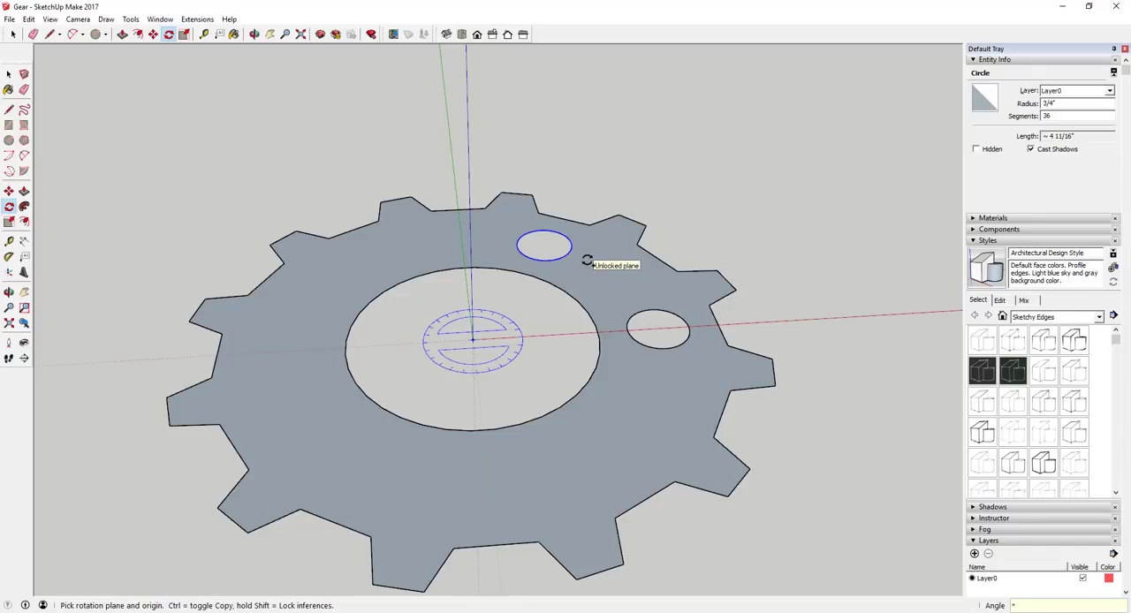
{"action": "type", "text": "6"}
{"action": "key", "text": "Return"}
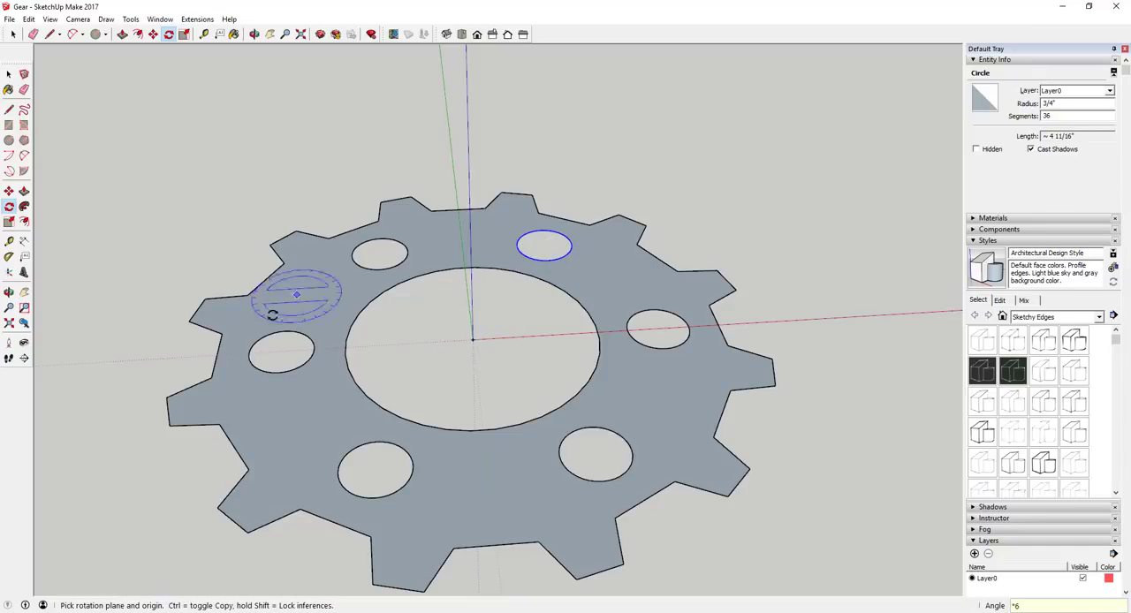
{"action": "scroll", "coordinate": [586, 404], "scroll_direction": "down", "scroll_amount": 2}
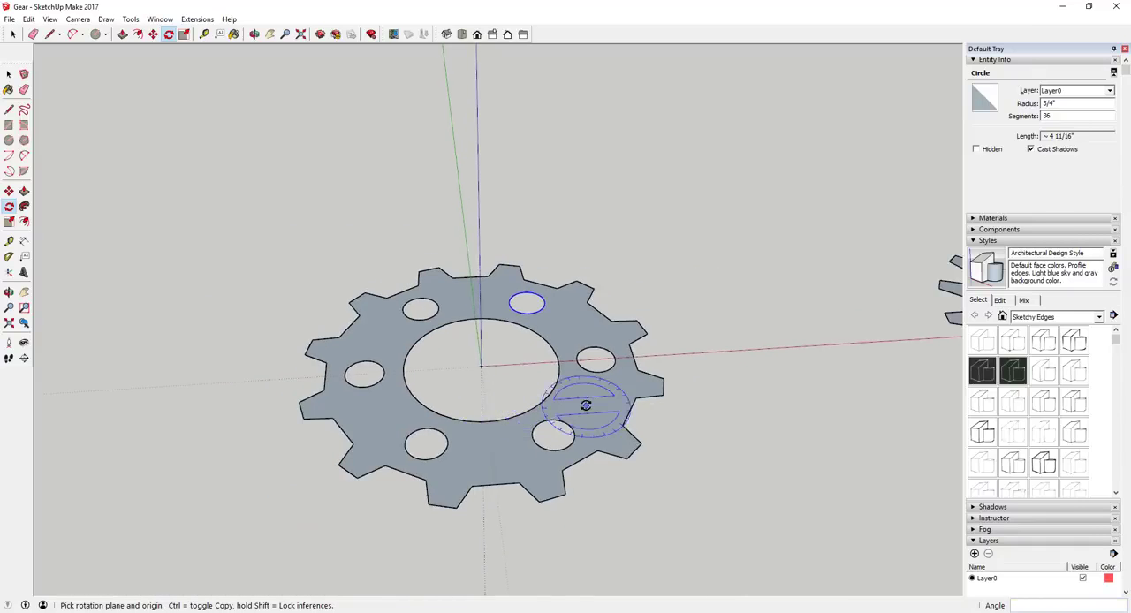
{"action": "scroll", "coordinate": [609, 340], "scroll_direction": "up", "scroll_amount": 2}
{"action": "key", "text": "space"}
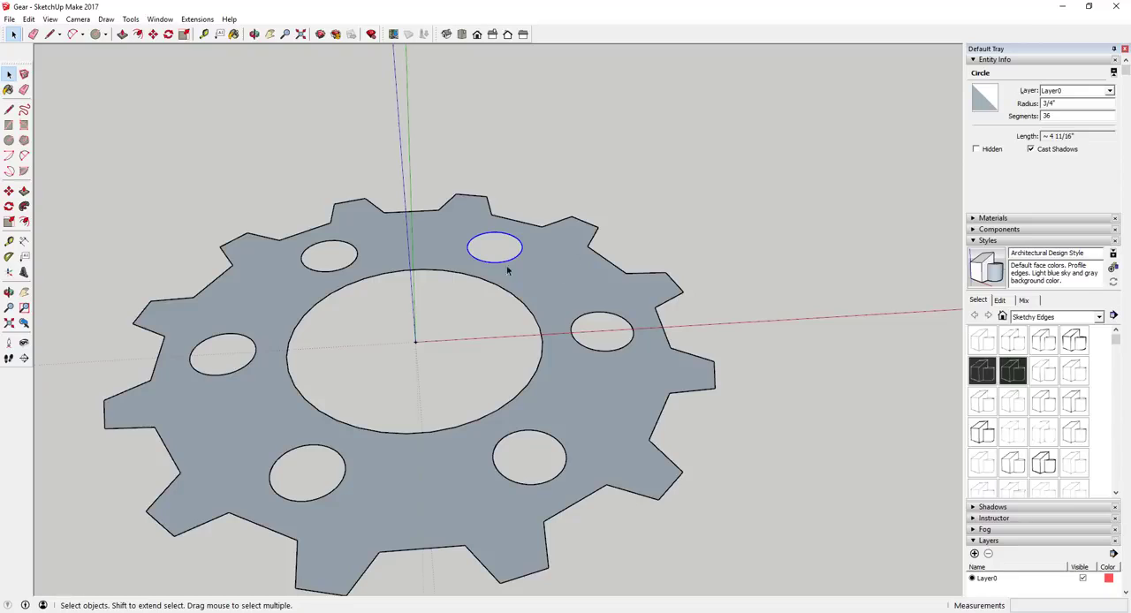
{"action": "scroll", "coordinate": [601, 364], "scroll_direction": "down", "scroll_amount": 2}
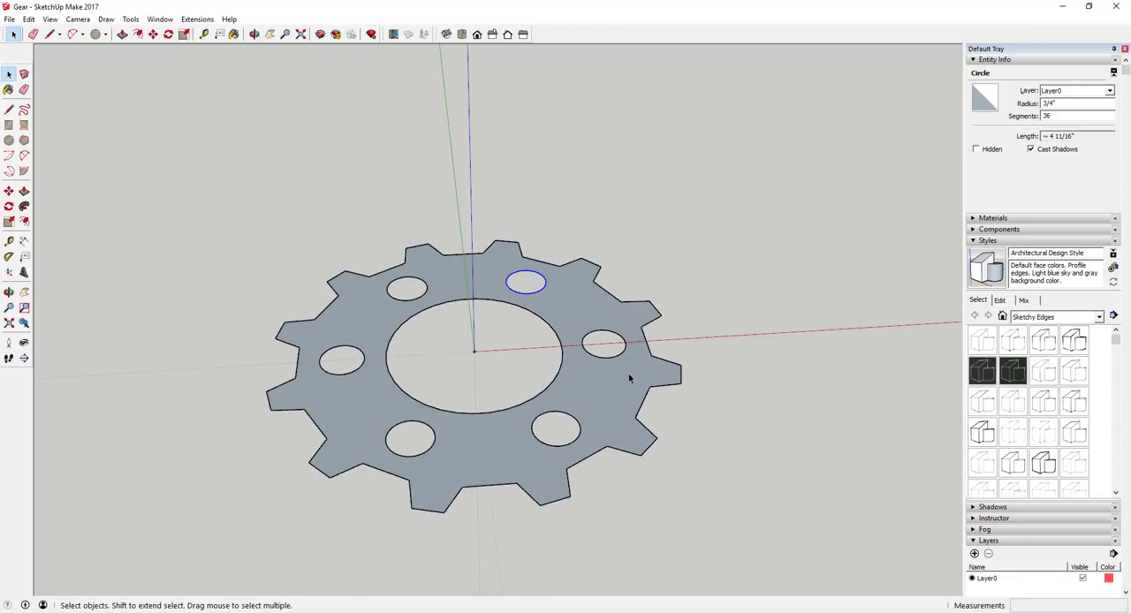
{"action": "key", "text": "ctrl+z"}
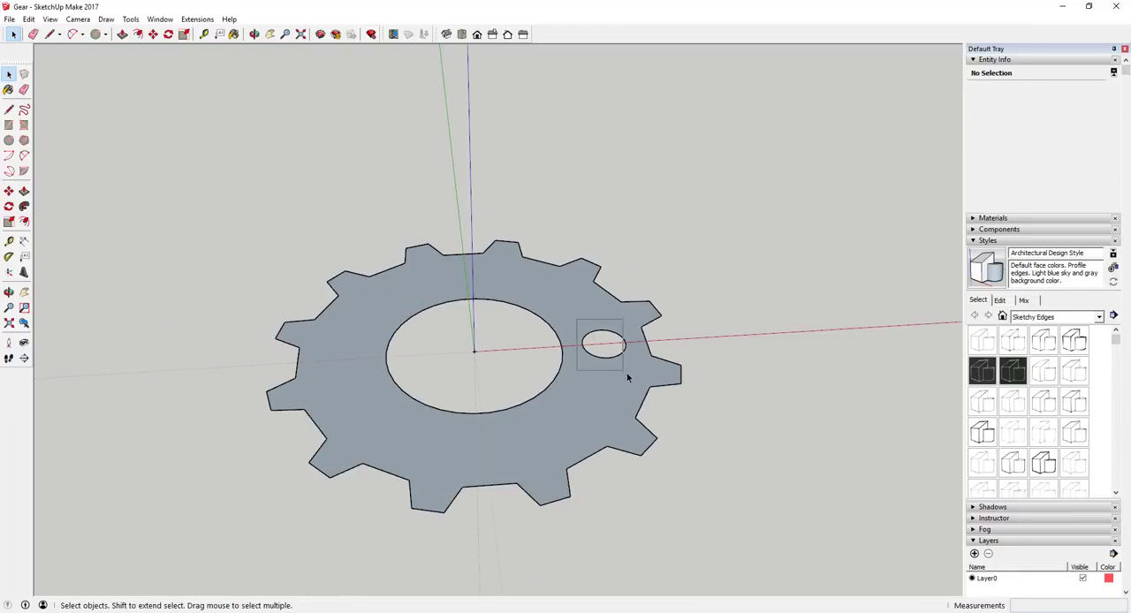
Rotate-copy the small hole's circle 36 degrees about the 12-tooth gear's centre and repeat it as a *10 array.
{"action": "left_click", "coordinate": [601, 358]}
{"action": "key", "text": "q"}
{"action": "left_click_drag", "start_coordinate": [475, 351], "coordinate": [591, 345]}
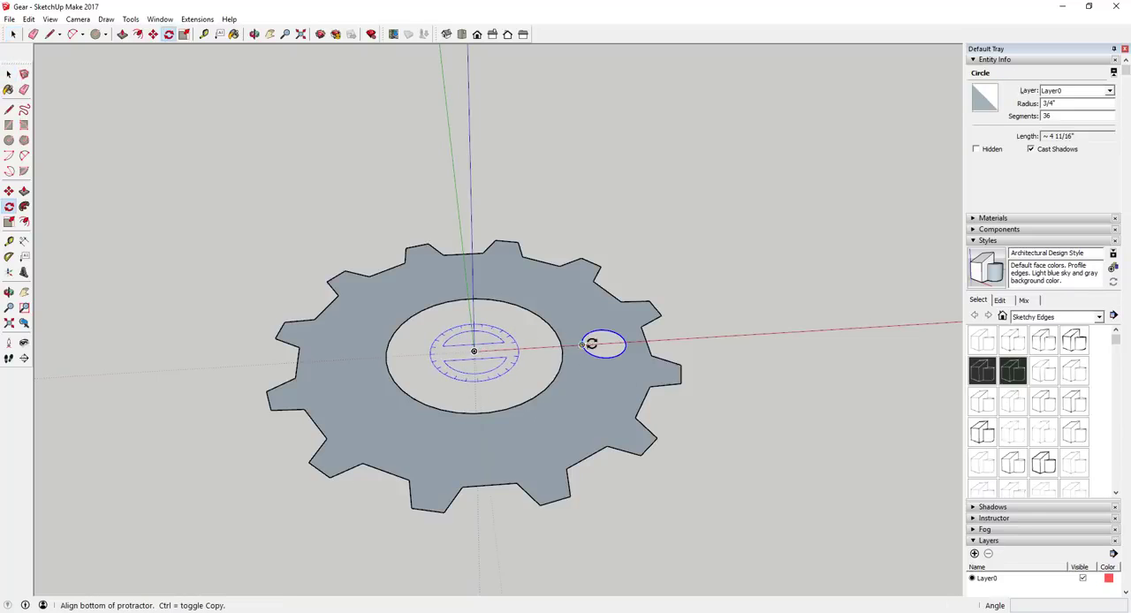
{"action": "left_click", "coordinate": [604, 343]}
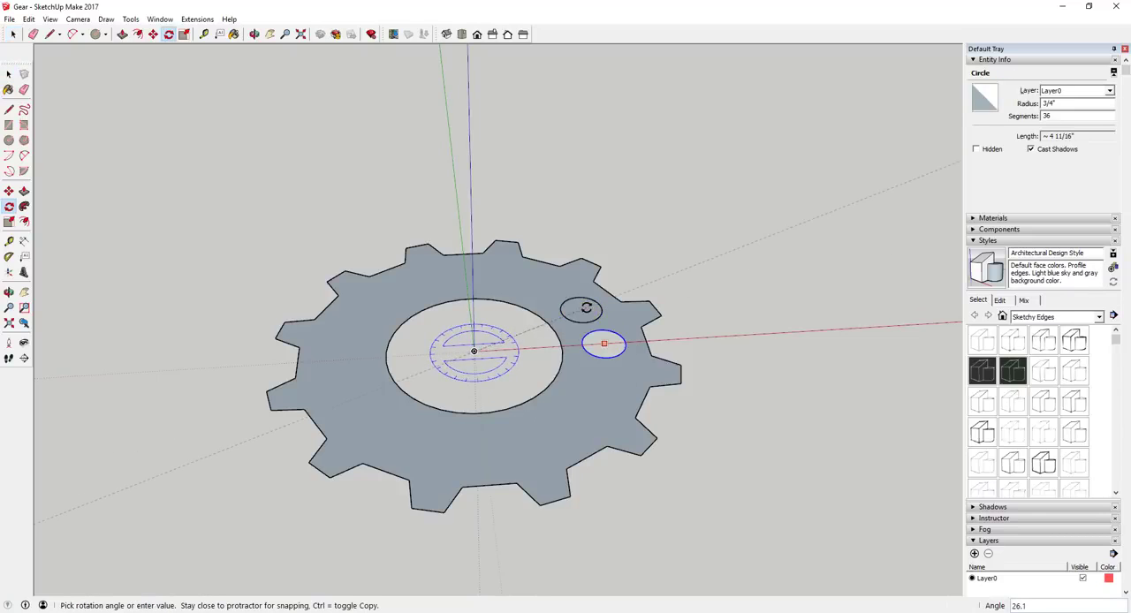
{"action": "type", "text": "36"}
{"action": "key", "text": "Return"}
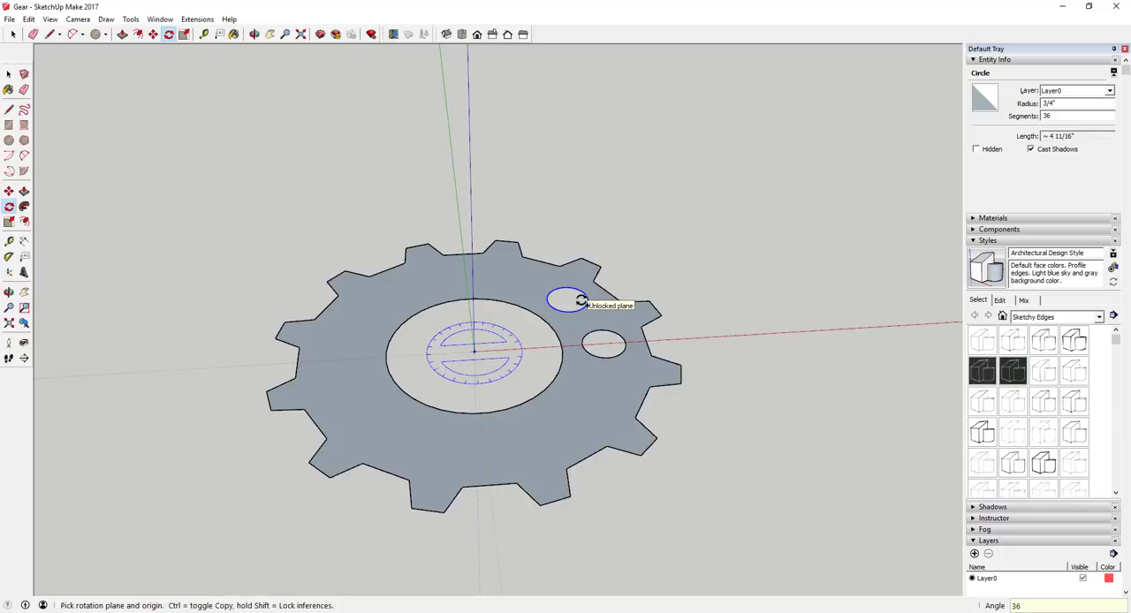
{"action": "type", "text": "*10"}
{"action": "key", "text": "Return"}
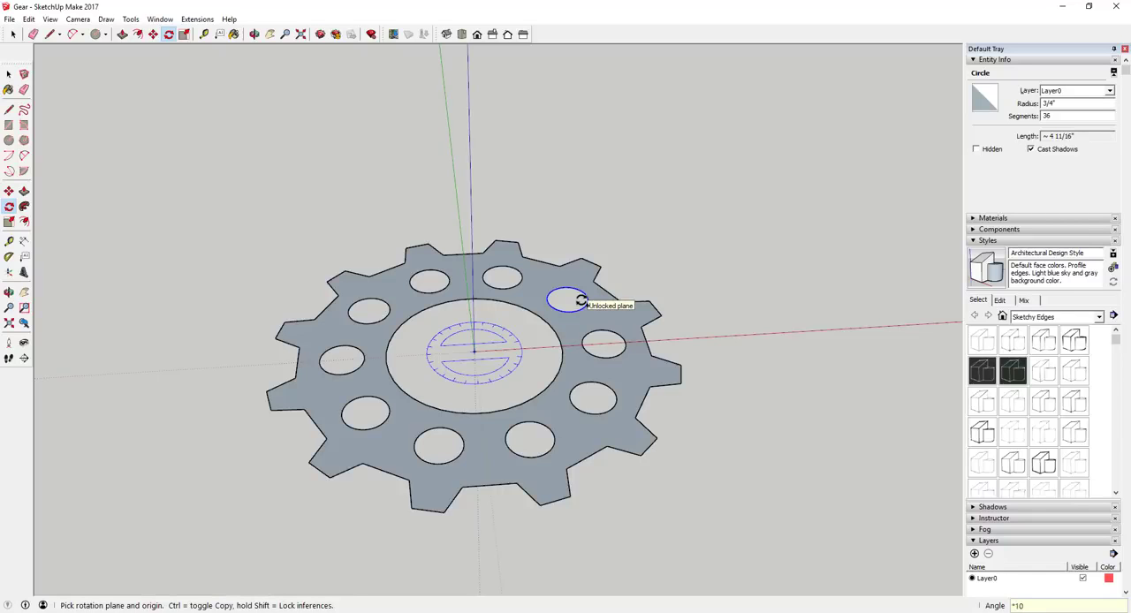
{"action": "key", "text": "space"}
{"action": "scroll", "coordinate": [394, 295], "scroll_direction": "down", "scroll_amount": 8}
{"action": "scroll", "coordinate": [920, 292], "scroll_direction": "up", "scroll_amount": 12}
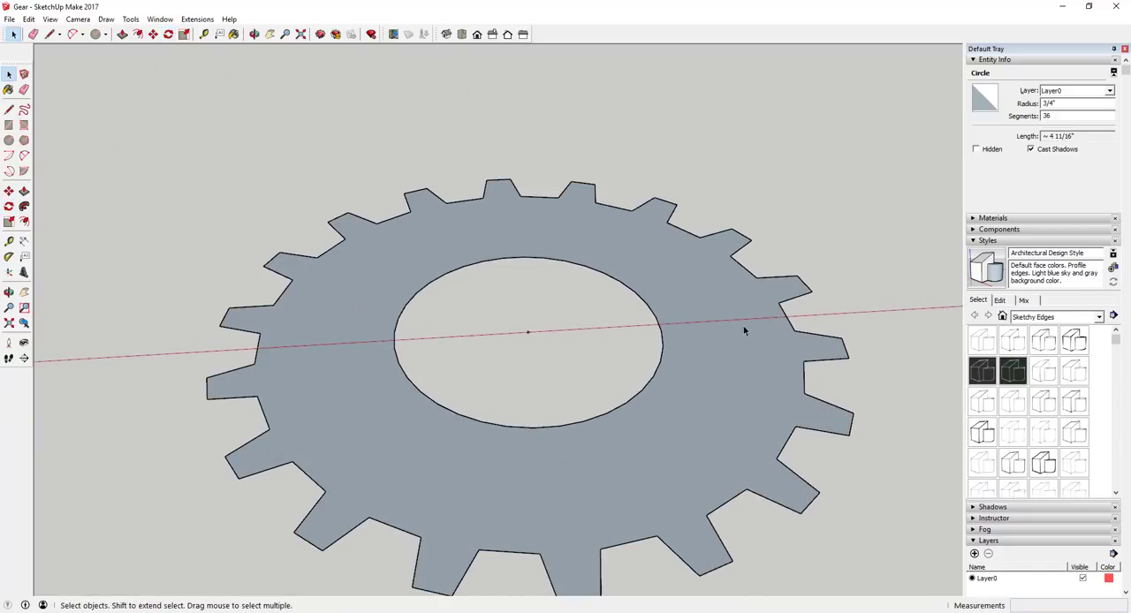
{"action": "scroll", "coordinate": [651, 336], "scroll_direction": "up", "scroll_amount": 3}
{"action": "middle_click_drag", "start_coordinate": [752, 339], "coordinate": [661, 351]}
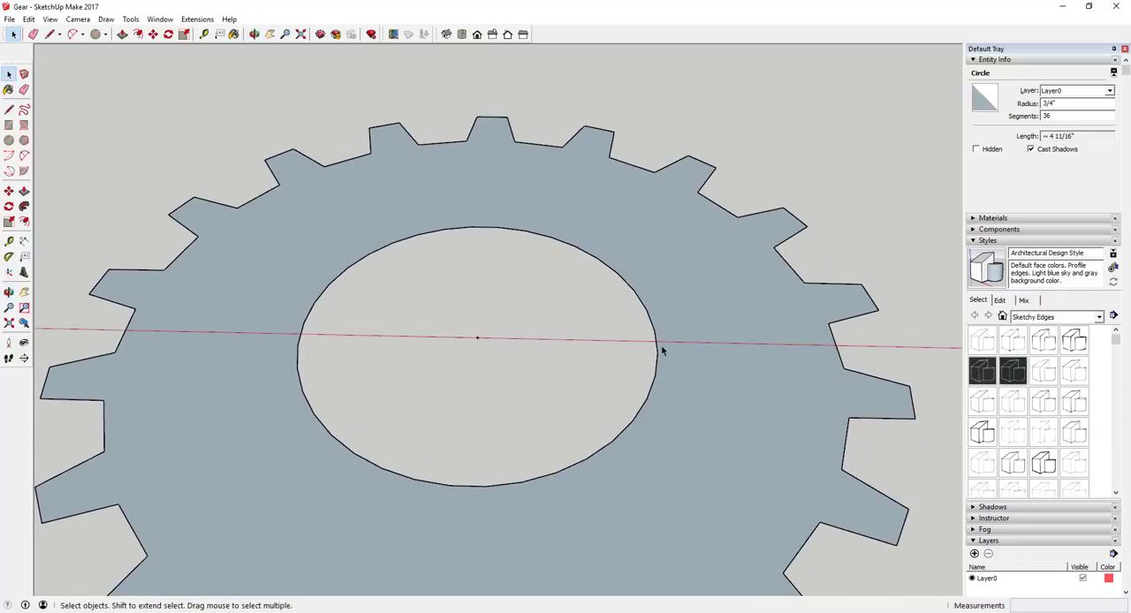
{"action": "double_click", "coordinate": [658, 350]}
{"action": "left_click", "coordinate": [658, 349]}
{"action": "key", "text": "q"}
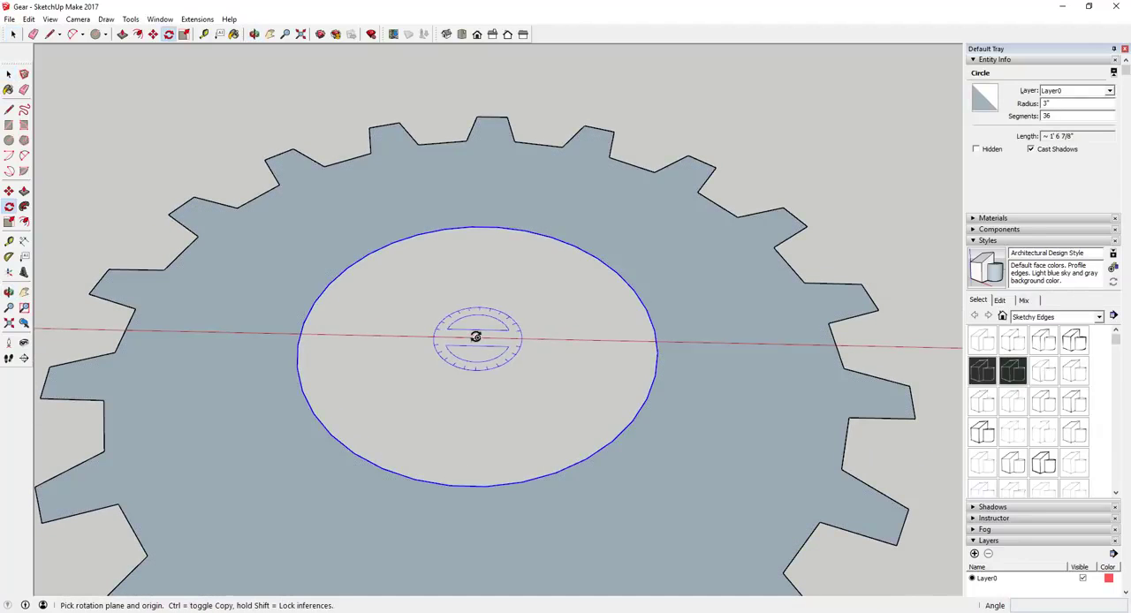
{"action": "left_click", "coordinate": [477, 338]}
{"action": "scroll", "coordinate": [655, 341], "scroll_direction": "up", "scroll_amount": 3}
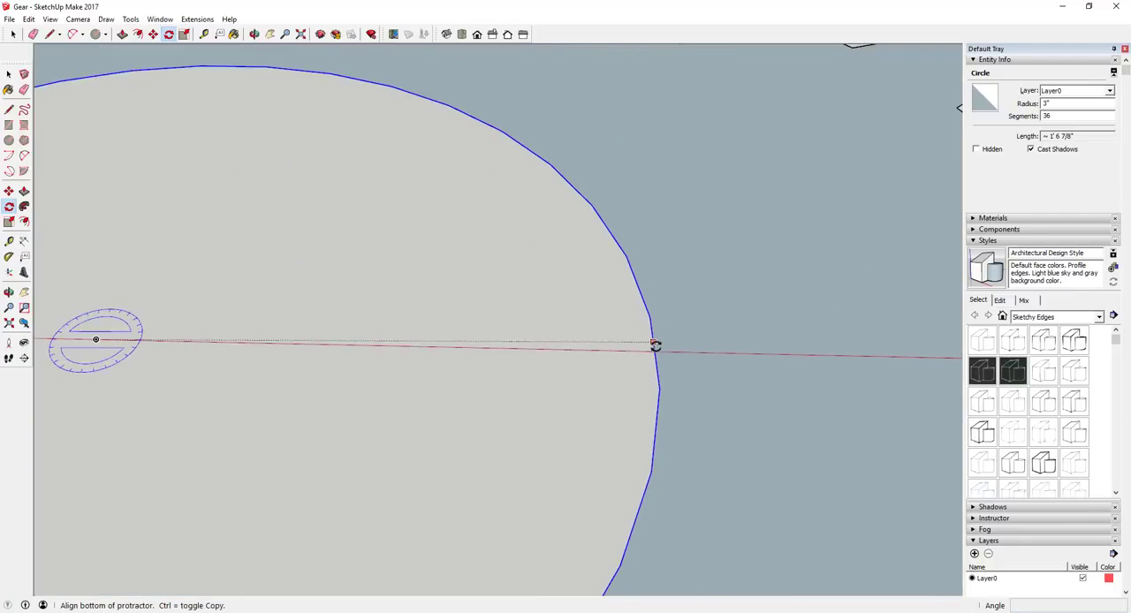
{"action": "key", "text": "space"}
{"action": "scroll", "coordinate": [679, 353], "scroll_direction": "down", "scroll_amount": 5}
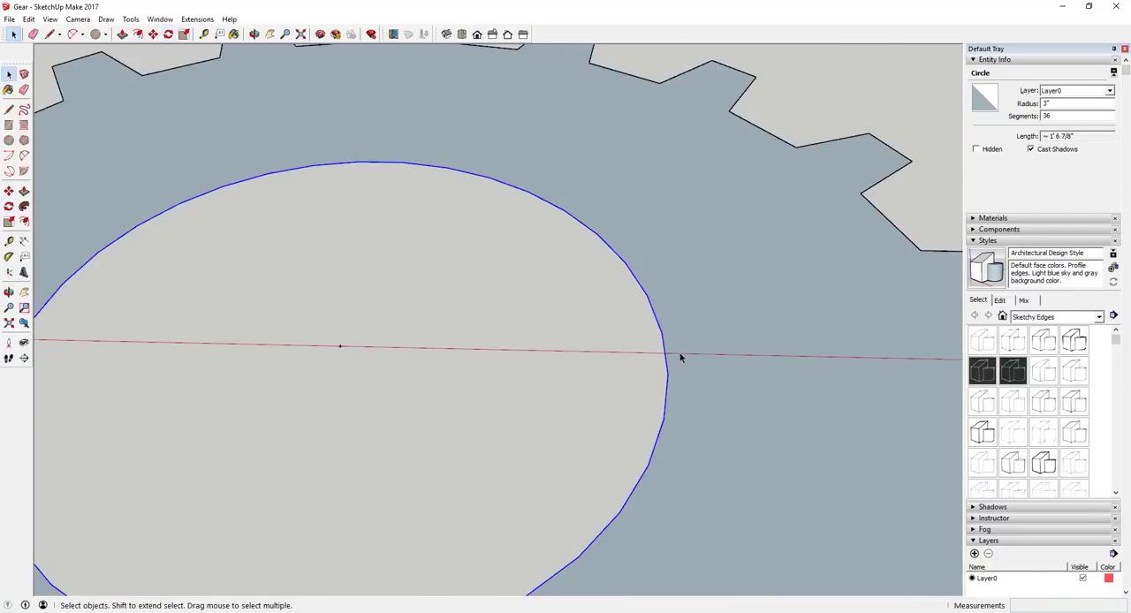
Draw a circle of 3/4" radius on the red axis, midway between the 18-tooth gear's central hole and its outer edge.
{"action": "key", "text": "l"}
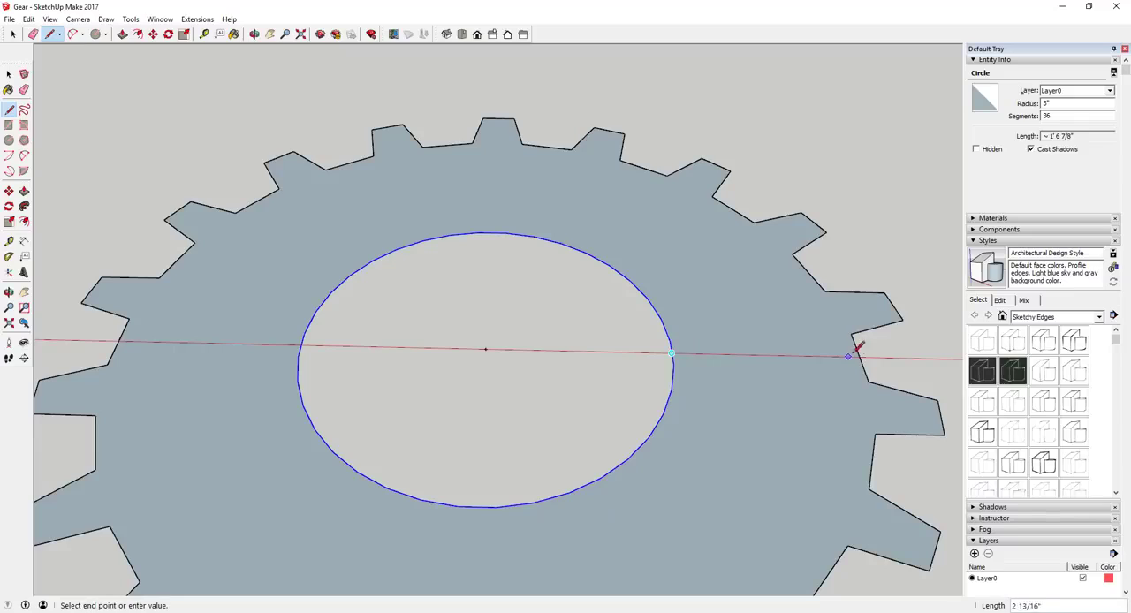
{"action": "key", "text": "c"}
{"action": "left_click", "coordinate": [765, 354]}
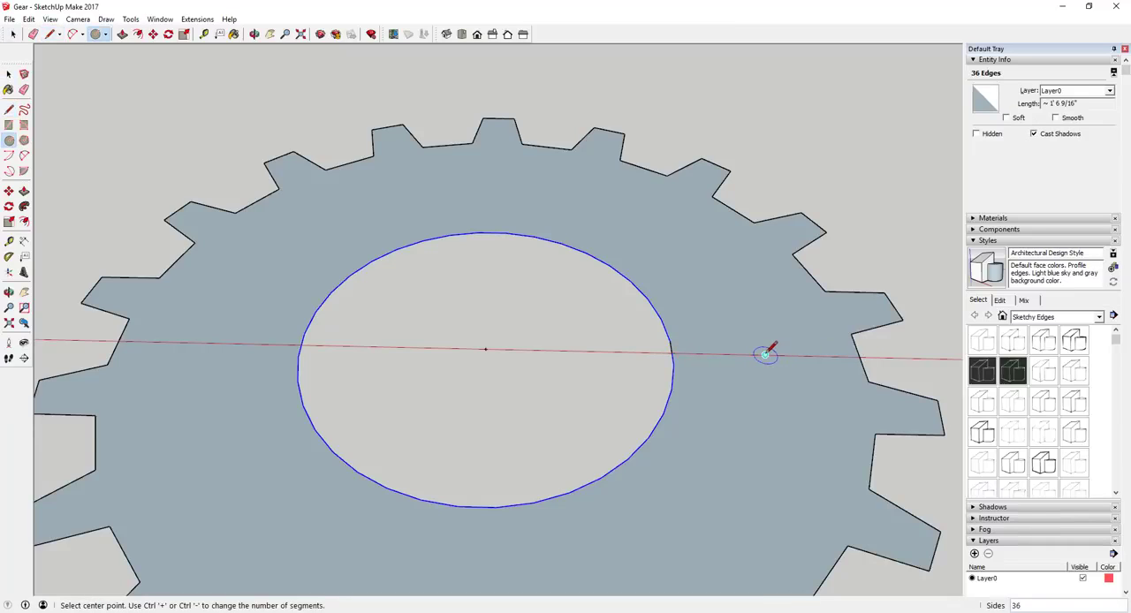
{"action": "type", "text": "3/"}
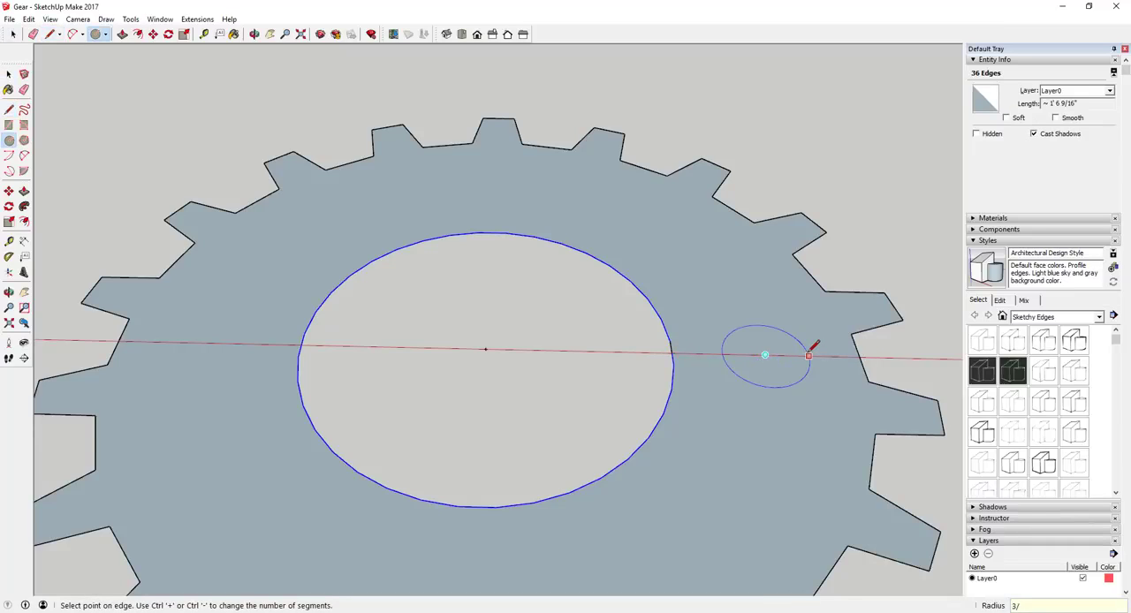
{"action": "type", "text": "4"}
{"action": "key", "text": "Return"}
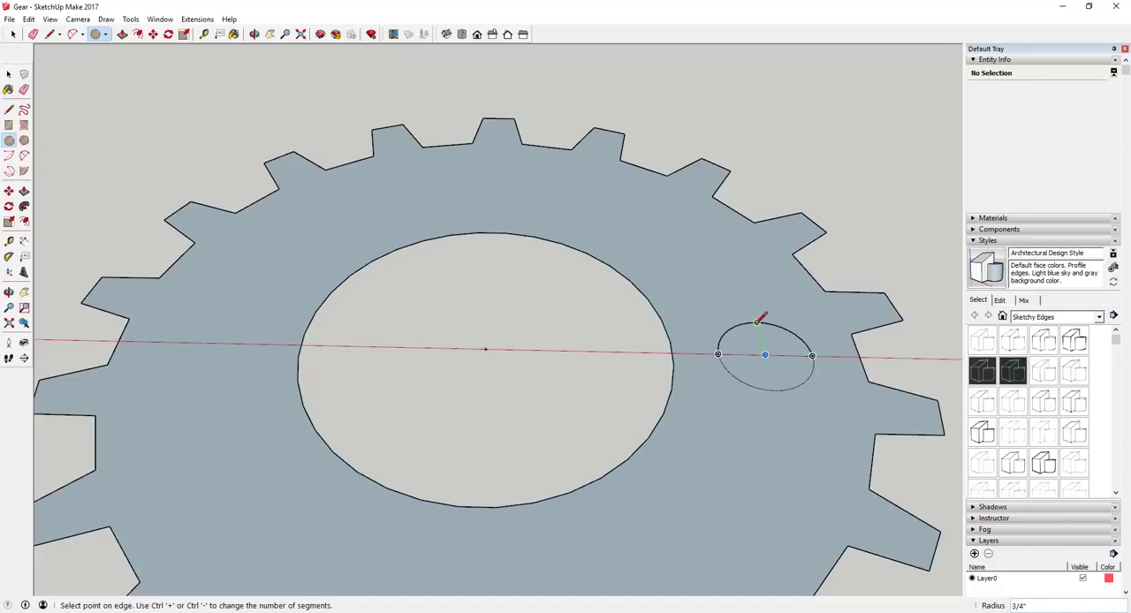
{"action": "key", "text": "space"}
Delete the face inside the small circle on the 18-tooth gear to open a hole.
{"action": "scroll", "coordinate": [754, 346], "scroll_direction": "up", "scroll_amount": 4}
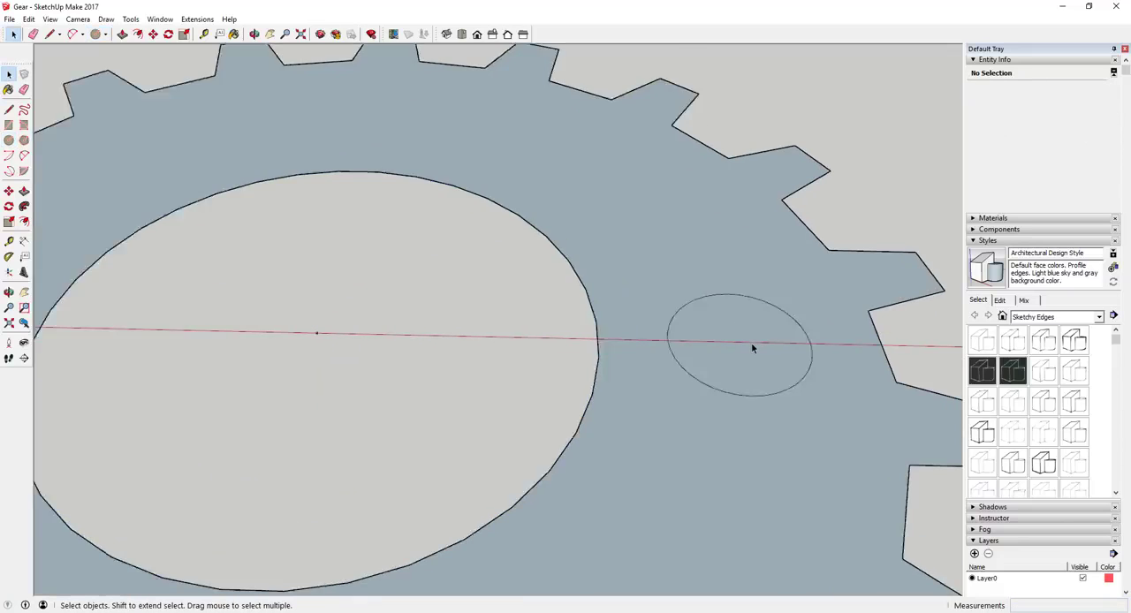
{"action": "scroll", "coordinate": [754, 346], "scroll_direction": "down", "scroll_amount": 5}
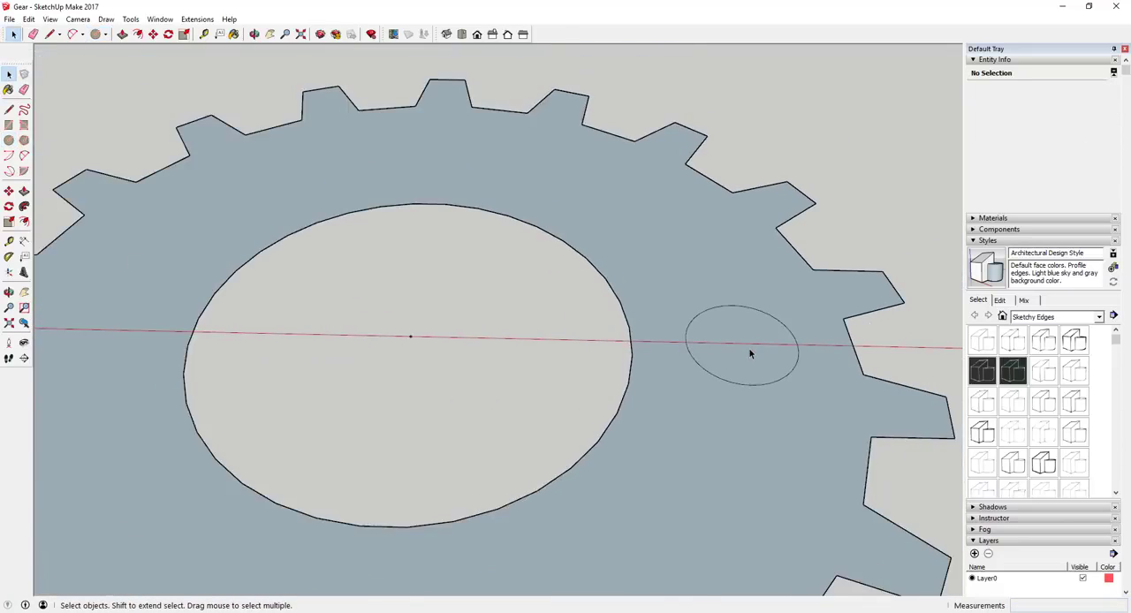
{"action": "left_click", "coordinate": [750, 352]}
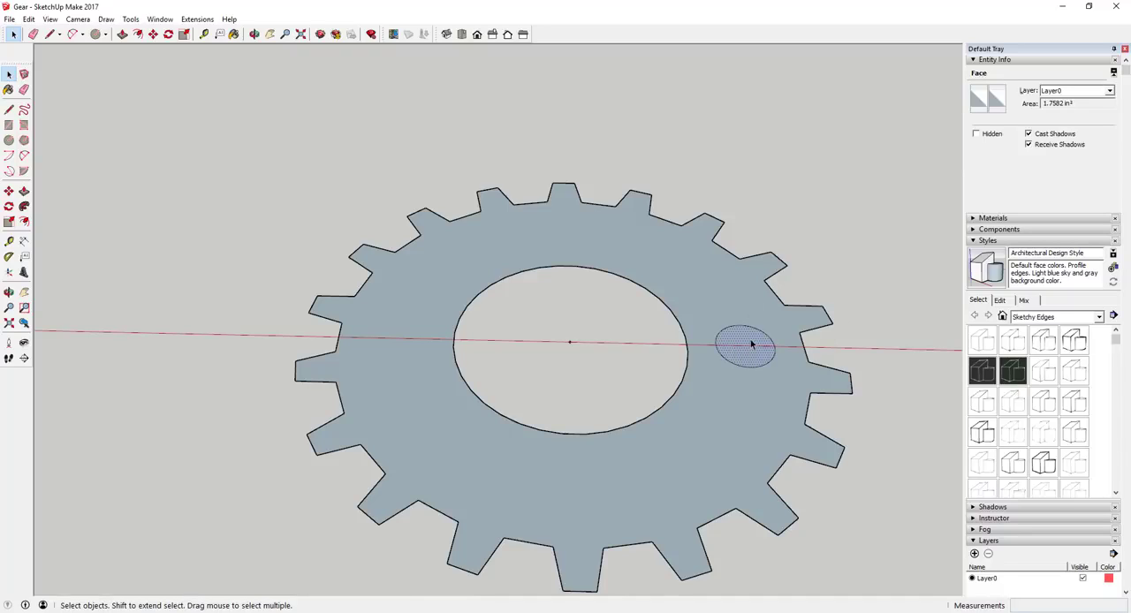
{"action": "key", "text": "Delete"}
Rotate-copy the 18-tooth gear's small hole circle 36 degrees about the gear's centre and repeat it as a *10 array.
{"action": "left_click_drag", "start_coordinate": [703, 316], "coordinate": [787, 377]}
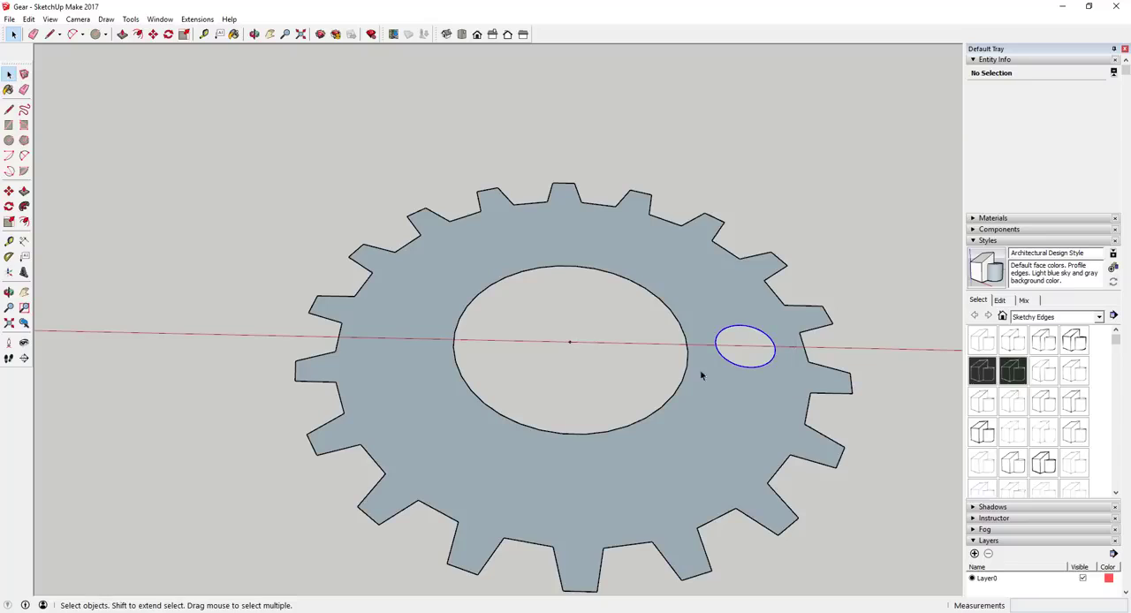
{"action": "key", "text": "q"}
{"action": "left_click", "coordinate": [571, 342]}
{"action": "left_click", "coordinate": [747, 346]}
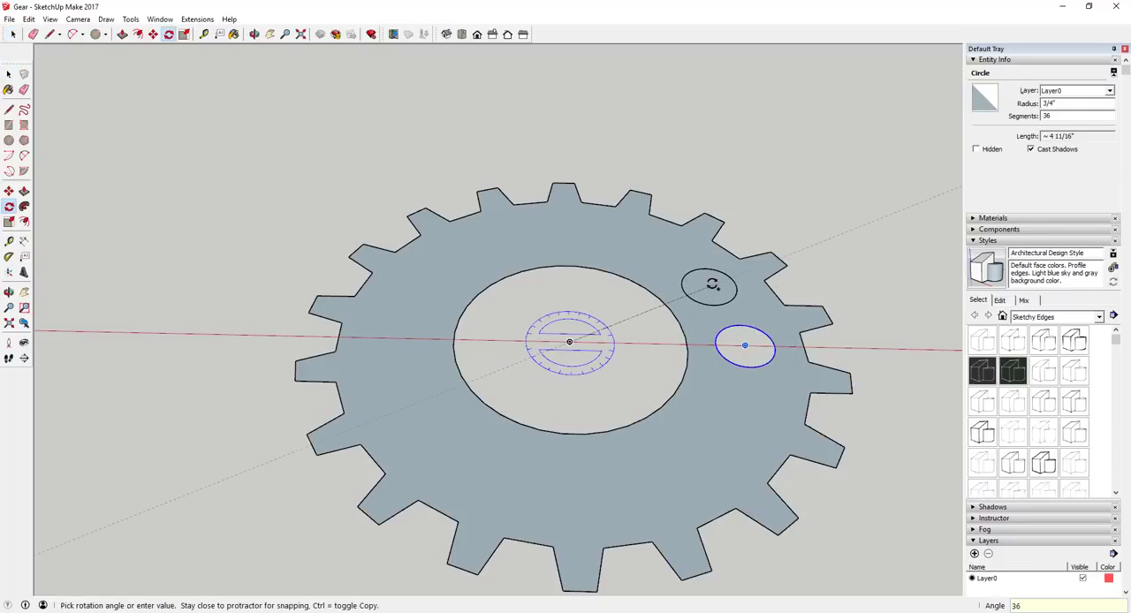
{"action": "key", "text": "Return"}
{"action": "type", "text": "9x"}
{"action": "key", "text": "Return"}
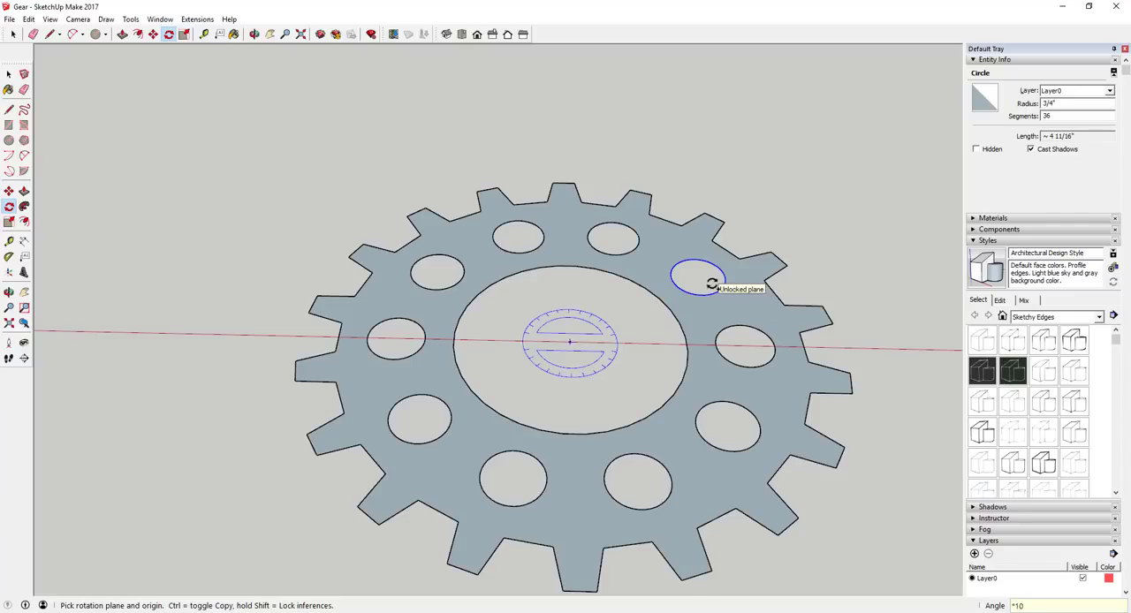
{"action": "key", "text": "space"}
Push/Pull the 12-tooth gear's face up about 5/8" and repeat the same extrusion on the 18-tooth gear's face.
{"action": "scroll", "coordinate": [884, 342], "scroll_direction": "down", "scroll_amount": 5}
{"action": "scroll", "coordinate": [461, 340], "scroll_direction": "up", "scroll_amount": 3}
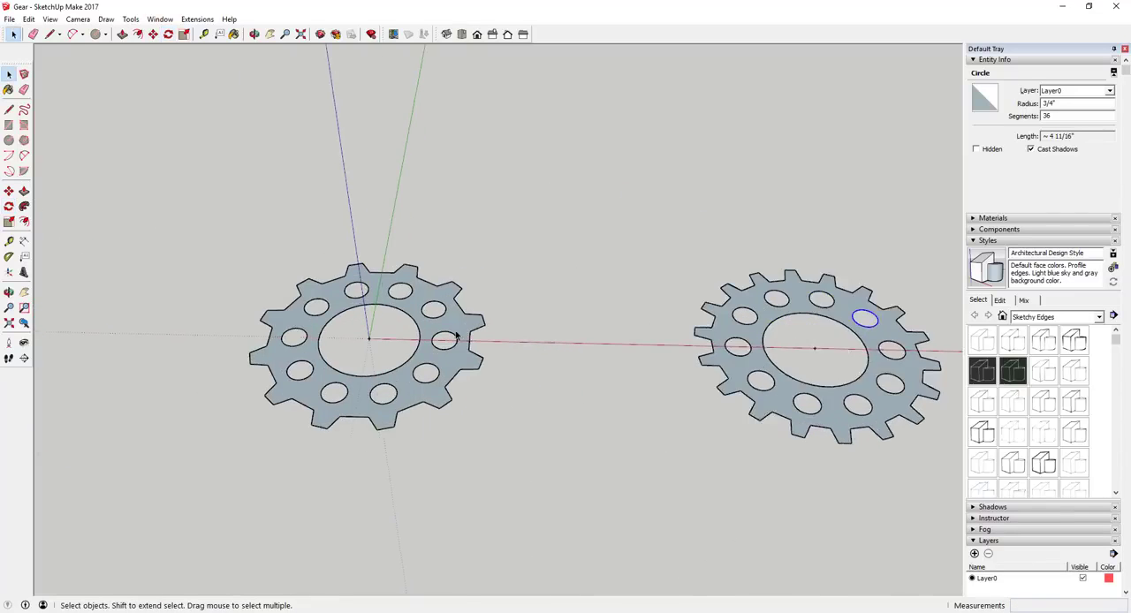
{"action": "mouse_move", "coordinate": [461, 345]}
{"action": "middle_mouse_down"}
{"action": "mouse_move", "coordinate": [468, 356]}
{"action": "mouse_move", "coordinate": [460, 337]}
{"action": "middle_mouse_up"}
{"action": "scroll", "coordinate": [404, 380], "scroll_direction": "up", "scroll_amount": 3}
{"action": "key", "text": "p"}
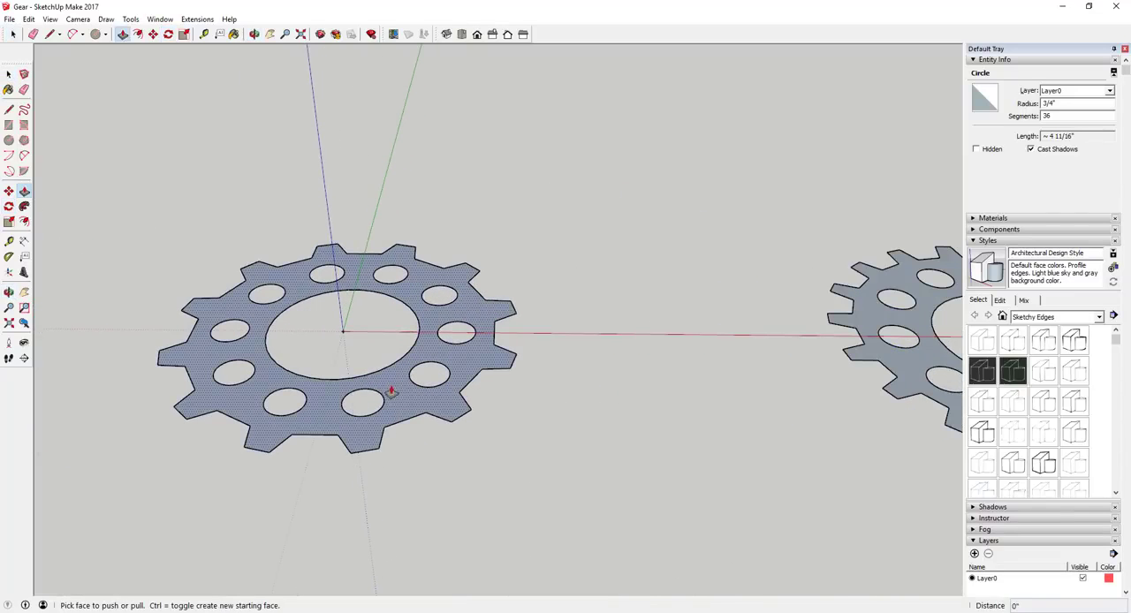
{"action": "left_click", "coordinate": [395, 391]}
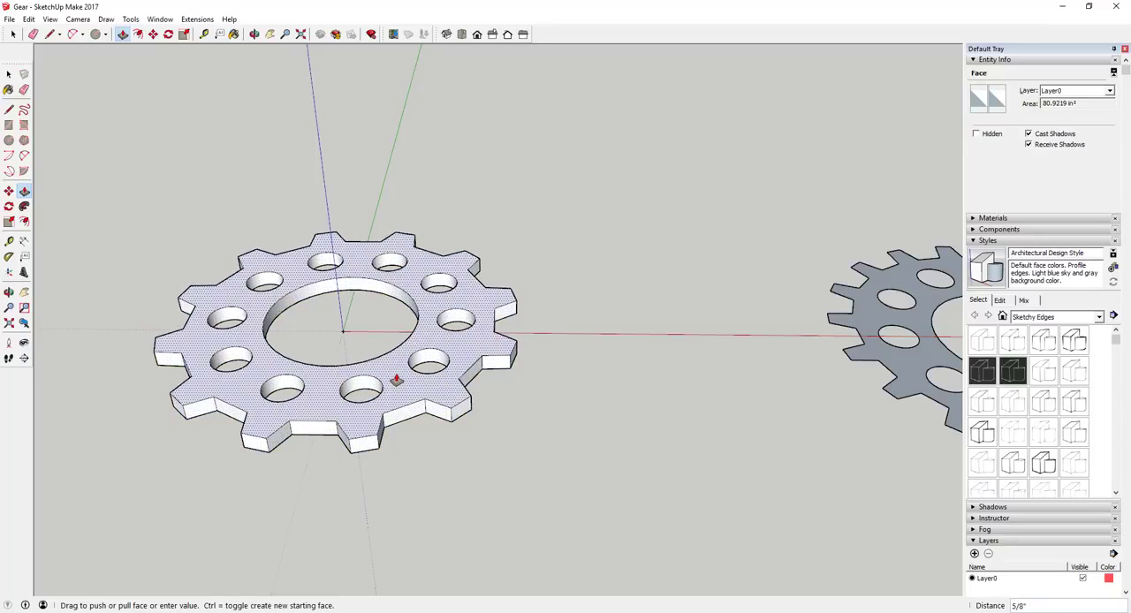
{"action": "left_click", "coordinate": [397, 381]}
{"action": "double_click", "coordinate": [910, 366]}
{"action": "scroll", "coordinate": [618, 328], "scroll_direction": "down", "scroll_amount": 3}
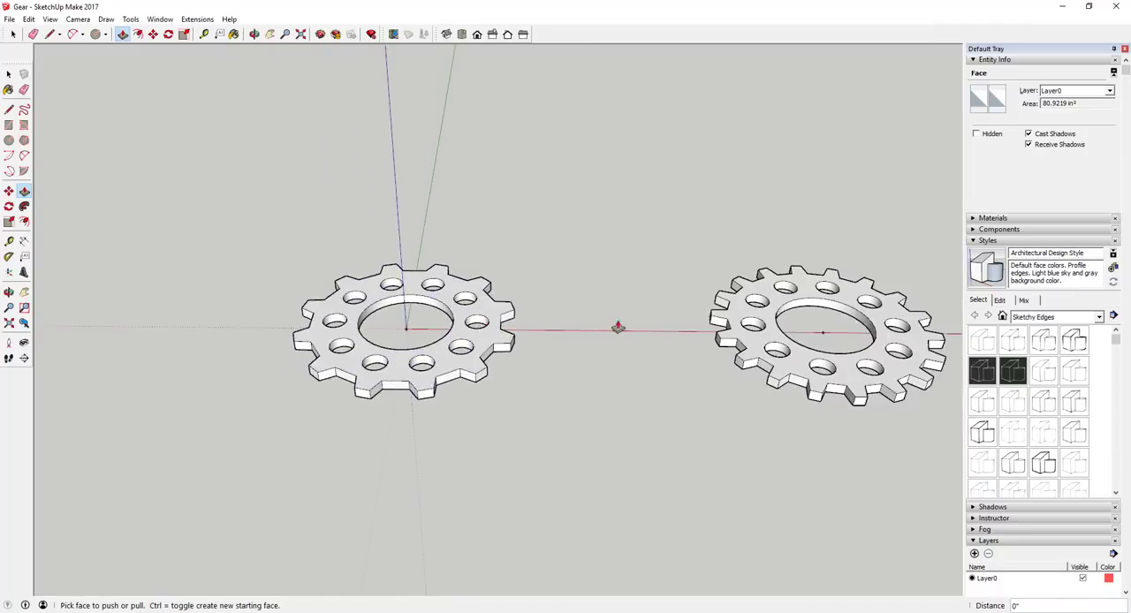
Move the whole 18-tooth gear along the red axis until it sits close beside the 12-tooth gear.
{"action": "middle_click_drag", "start_coordinate": [618, 328], "coordinate": [613, 457]}
{"action": "key", "text": "space"}
{"action": "left_click_drag", "start_coordinate": [629, 231], "coordinate": [892, 478]}
{"action": "key", "text": "m"}
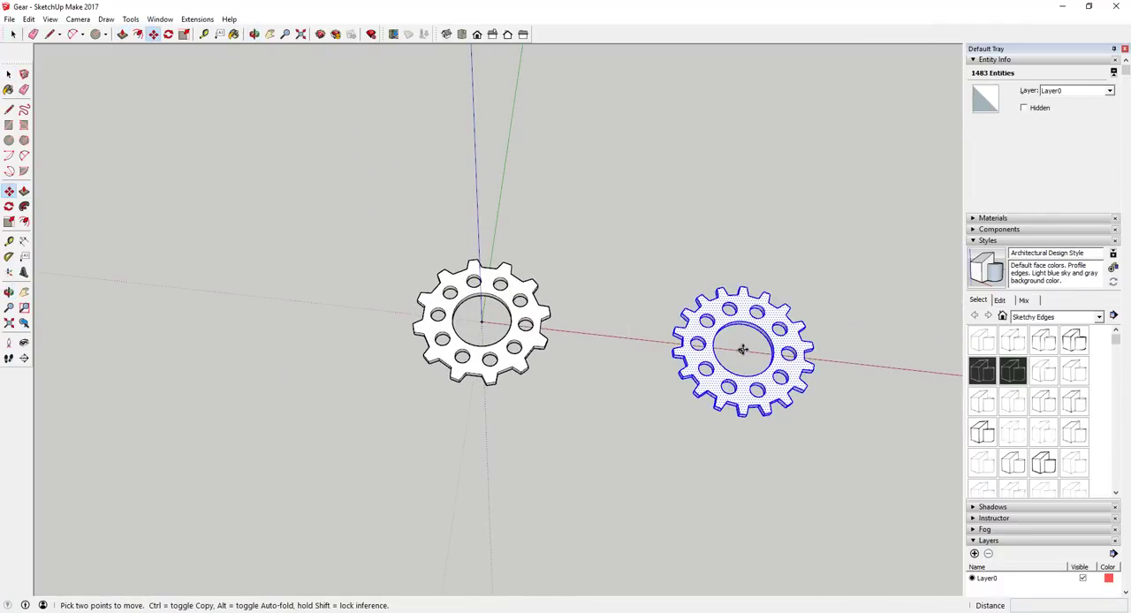
{"action": "left_click", "coordinate": [742, 350]}
{"action": "left_click", "coordinate": [626, 337]}
{"action": "key", "text": "space"}
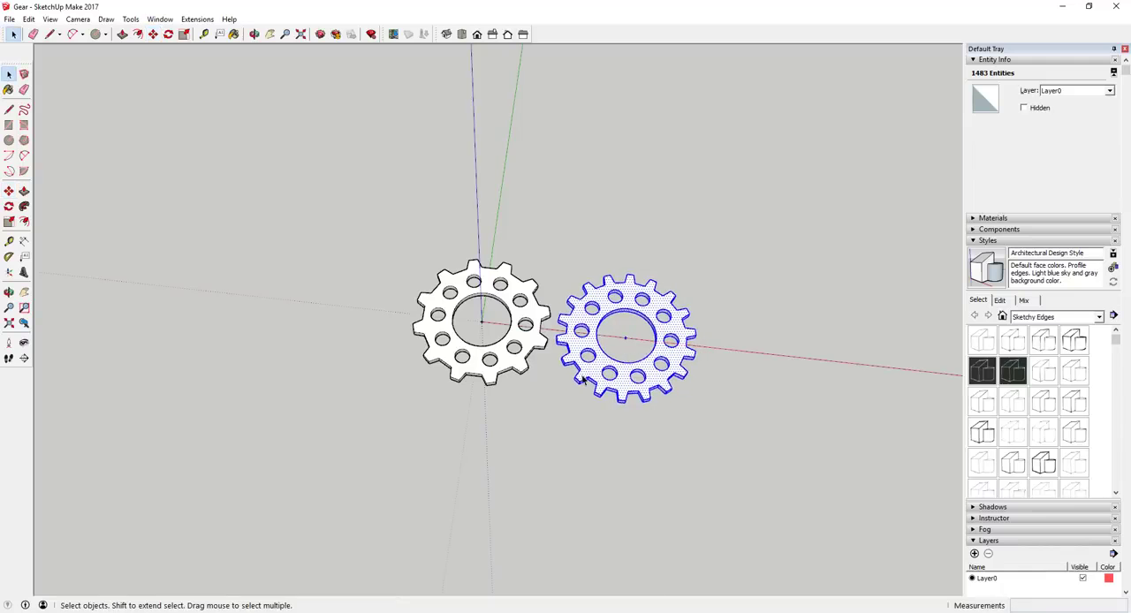
Examine the two extruded gears side by side, checking their teeth and hole arrays up close and in overview.
{"action": "middle_click_drag", "start_coordinate": [584, 379], "coordinate": [619, 357]}
{"action": "scroll", "coordinate": [619, 360], "scroll_direction": "up", "scroll_amount": 3}
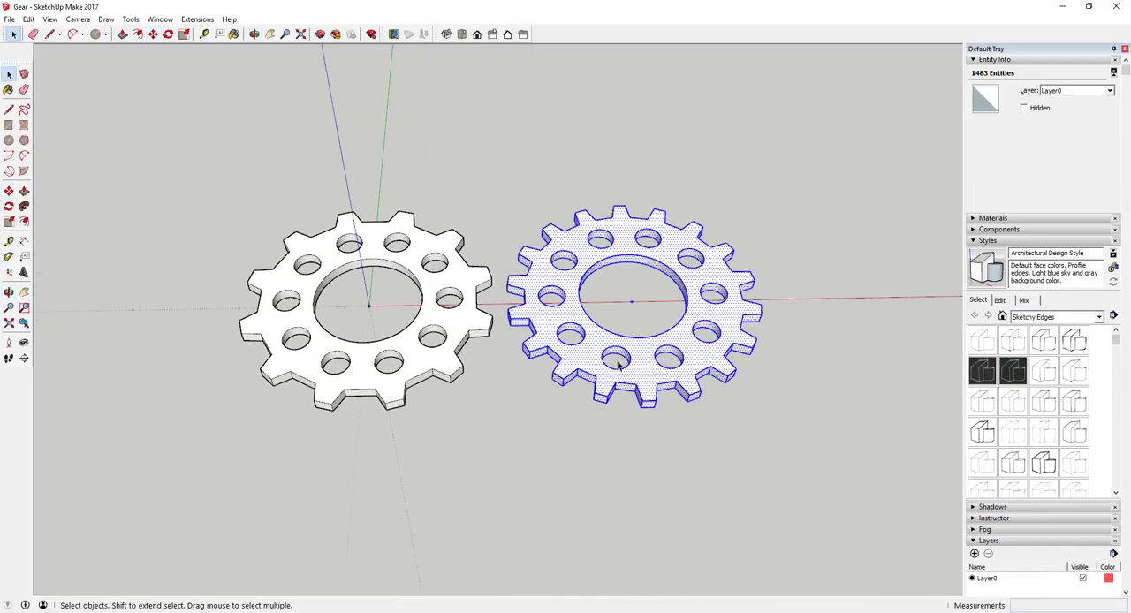
{"action": "scroll", "coordinate": [808, 333], "scroll_direction": "down", "scroll_amount": 2}
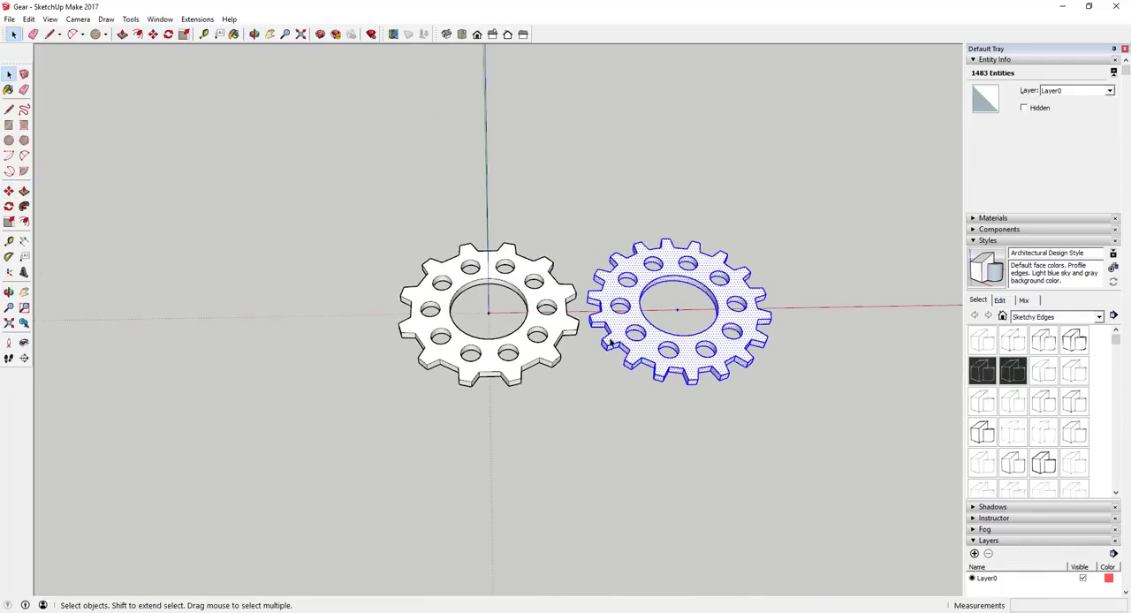
{"action": "scroll", "coordinate": [536, 311], "scroll_direction": "up", "scroll_amount": 5}
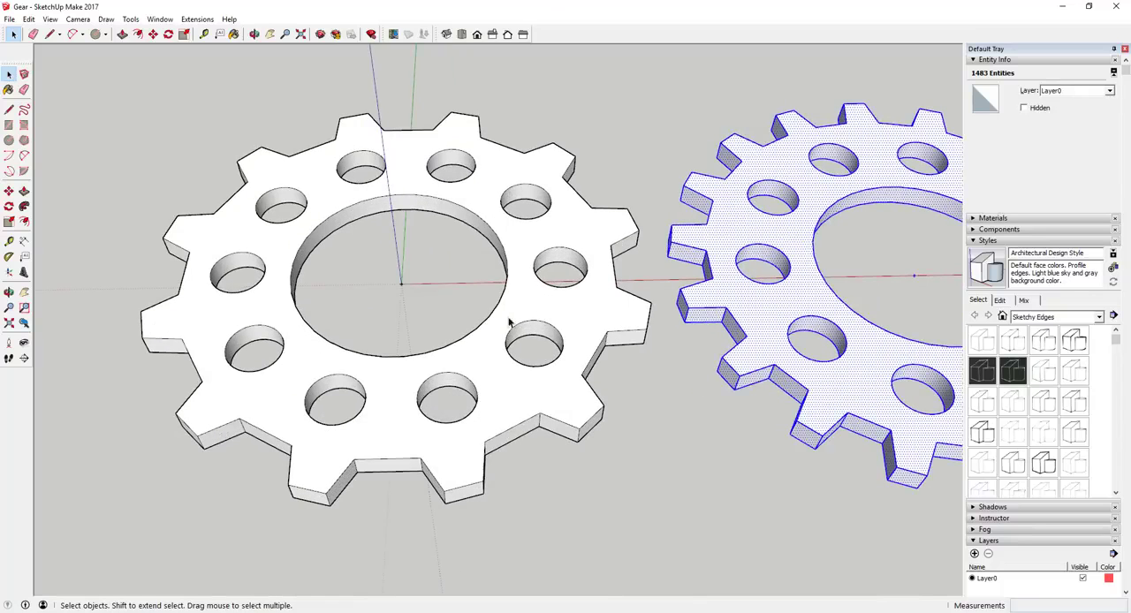
{"action": "scroll", "coordinate": [776, 290], "scroll_direction": "down", "scroll_amount": 3}
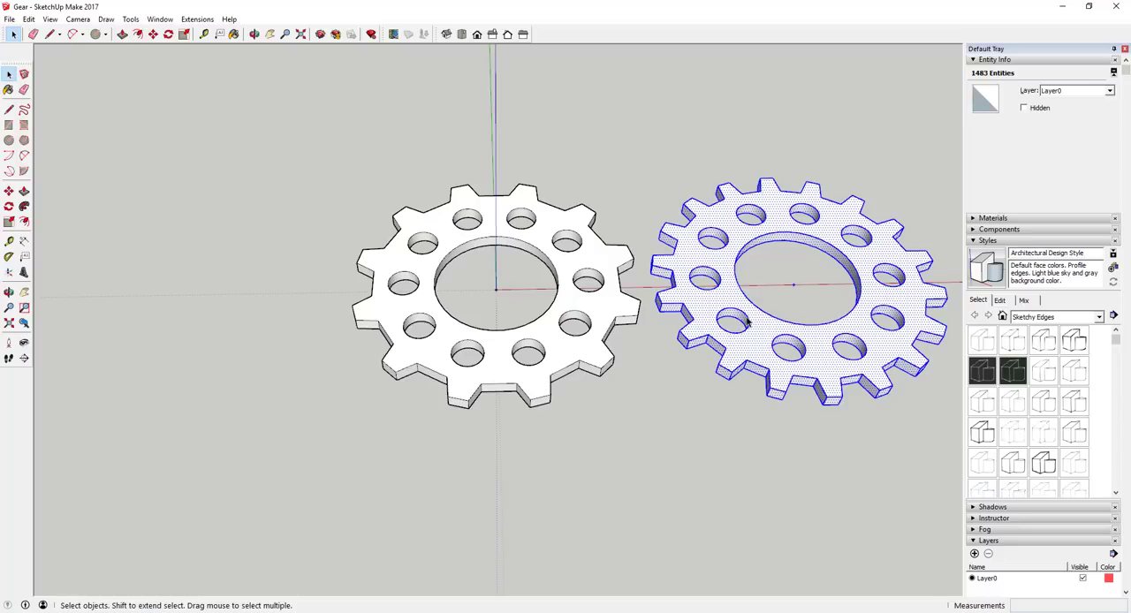
{"action": "scroll", "coordinate": [758, 307], "scroll_direction": "up", "scroll_amount": 4}
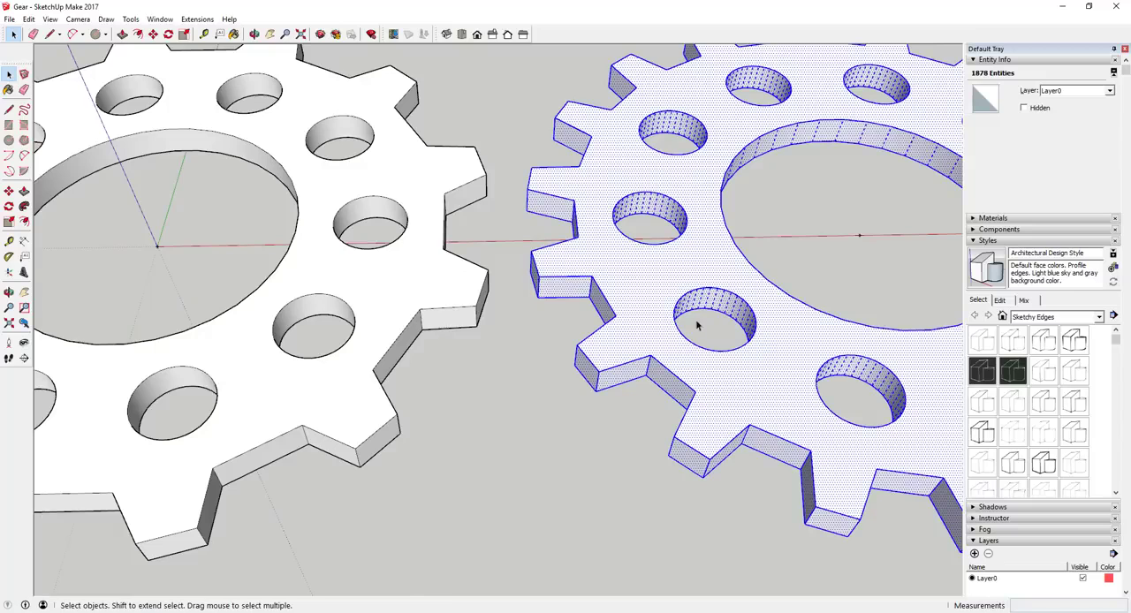
{"action": "scroll", "coordinate": [684, 308], "scroll_direction": "down", "scroll_amount": 6}
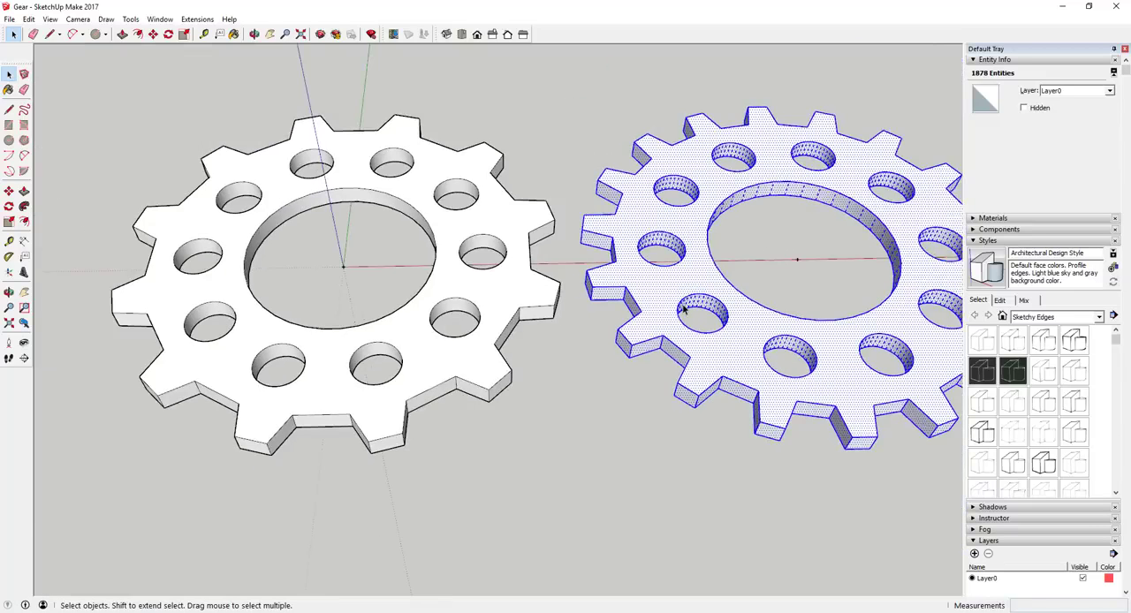